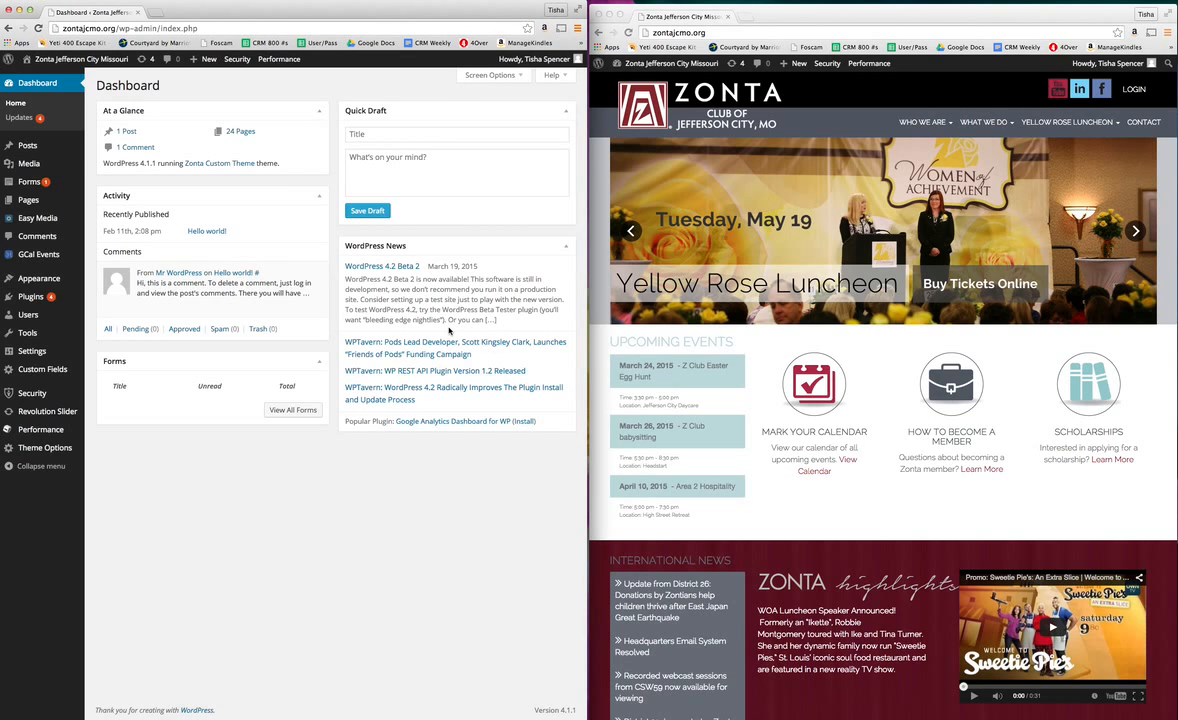
# Open the 5K Run/Walk page for editing from the list of all pages
pyautogui.click(804, 17)
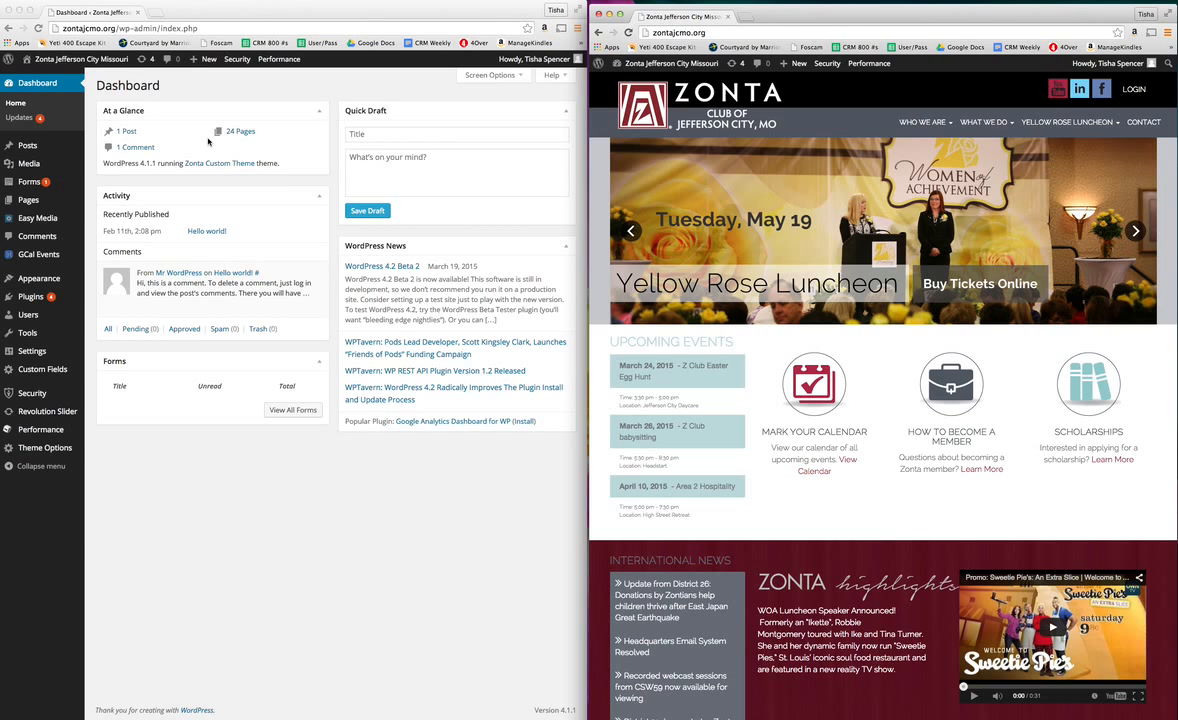
pyautogui.click(48, 195)
pyautogui.moveTo(32, 201)
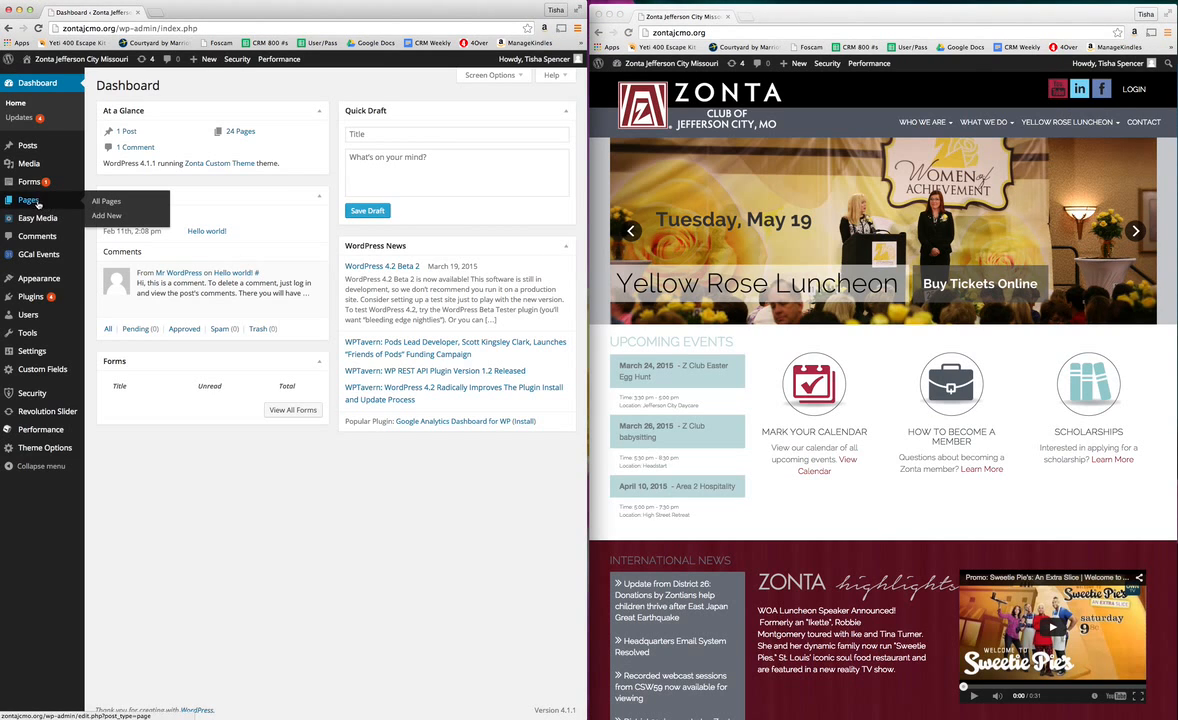
pyautogui.click(101, 202)
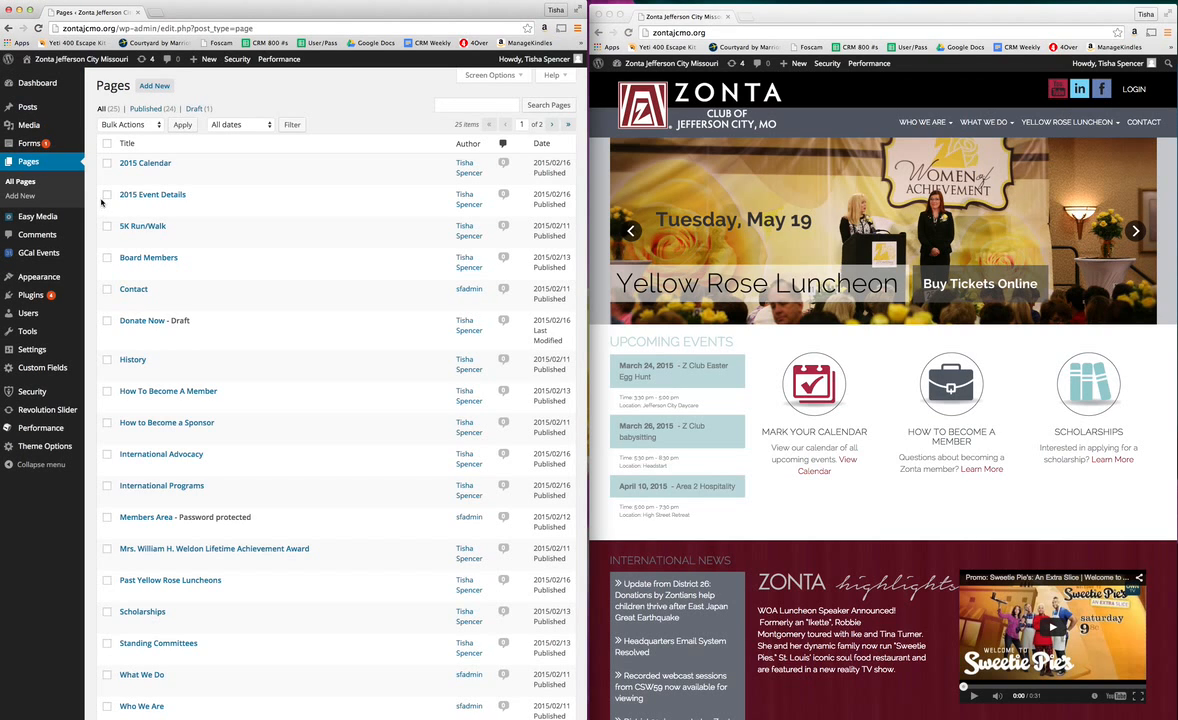
pyautogui.click(145, 227)
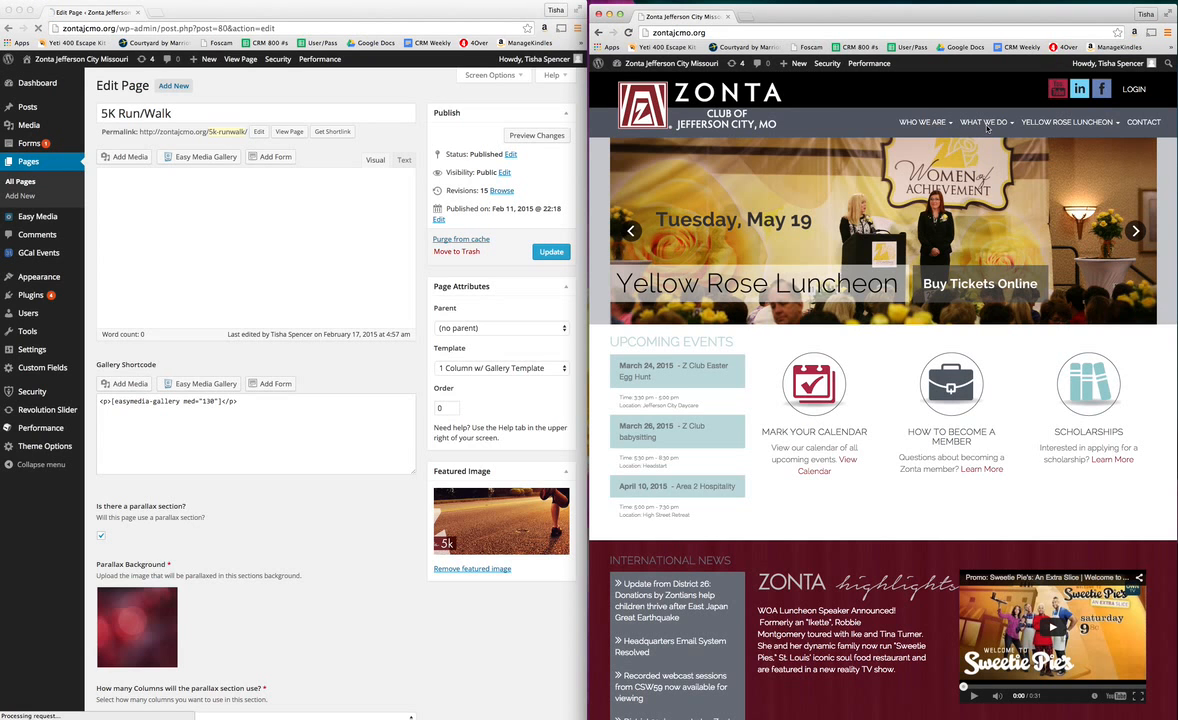
# Display the live 5K Run/Walk page in the second browser window alongside its editor
pyautogui.moveTo(903, 14)
pyautogui.mouseDown()
pyautogui.moveTo(883, 10)
pyautogui.moveTo(900, 10)
pyautogui.mouseUp()
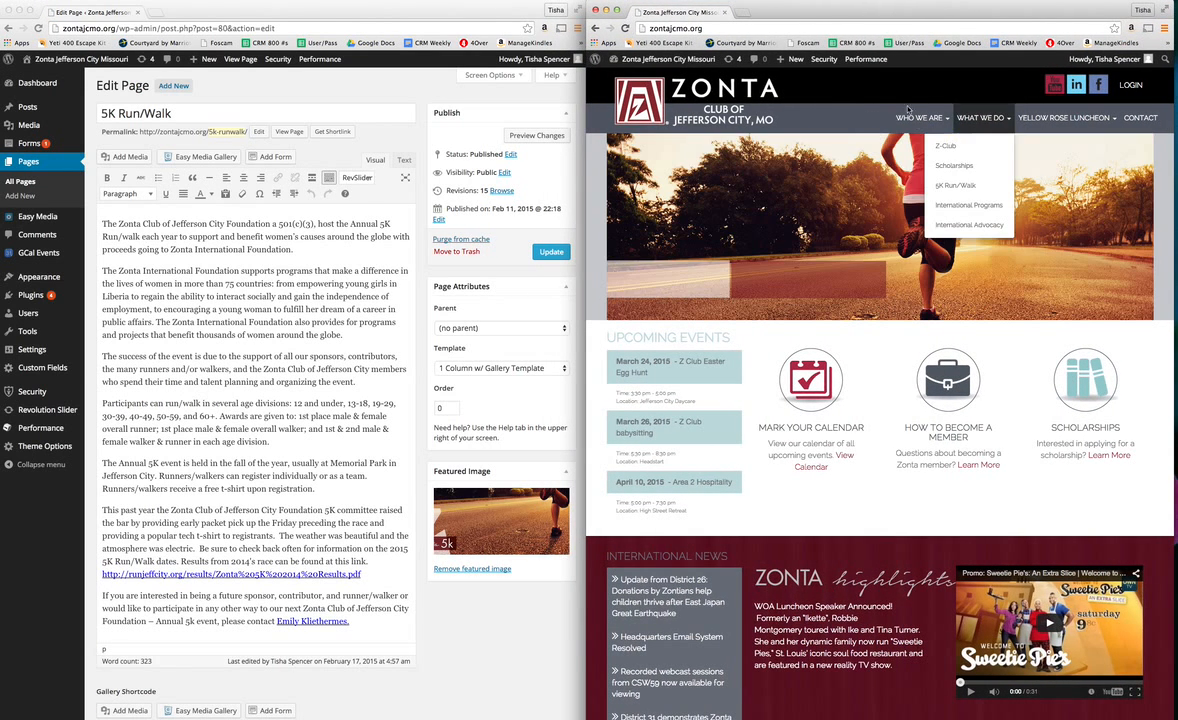
pyautogui.click(959, 186)
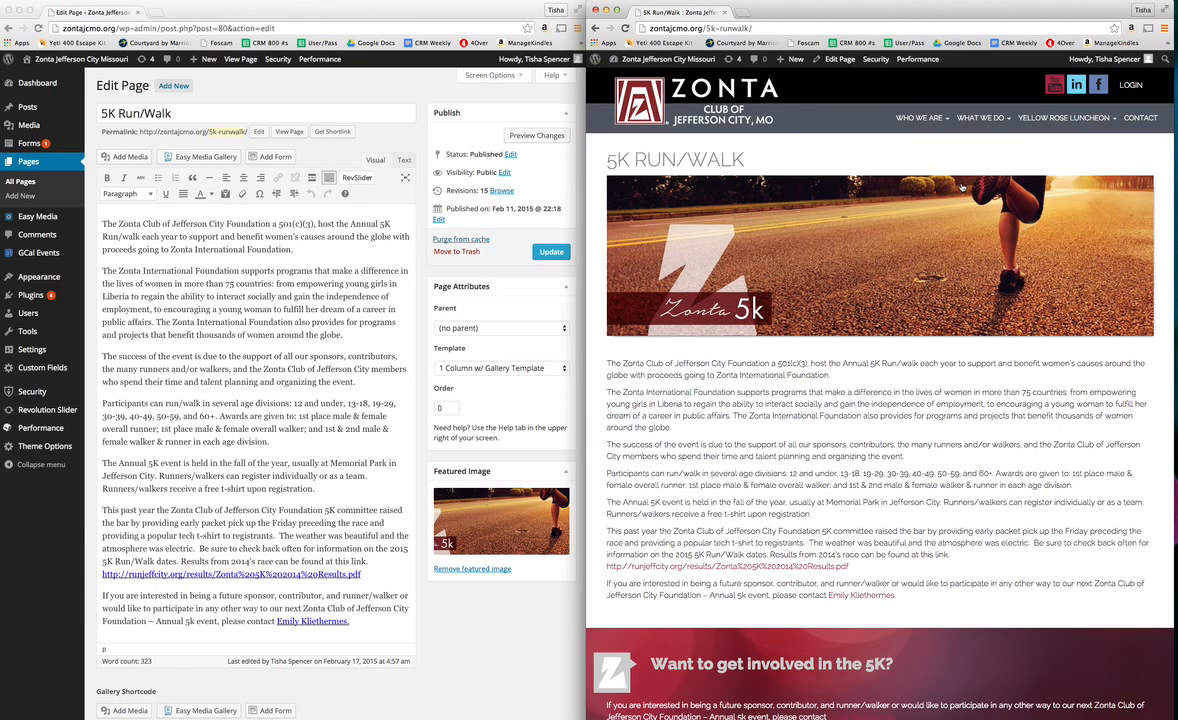
pyautogui.click(281, 304)
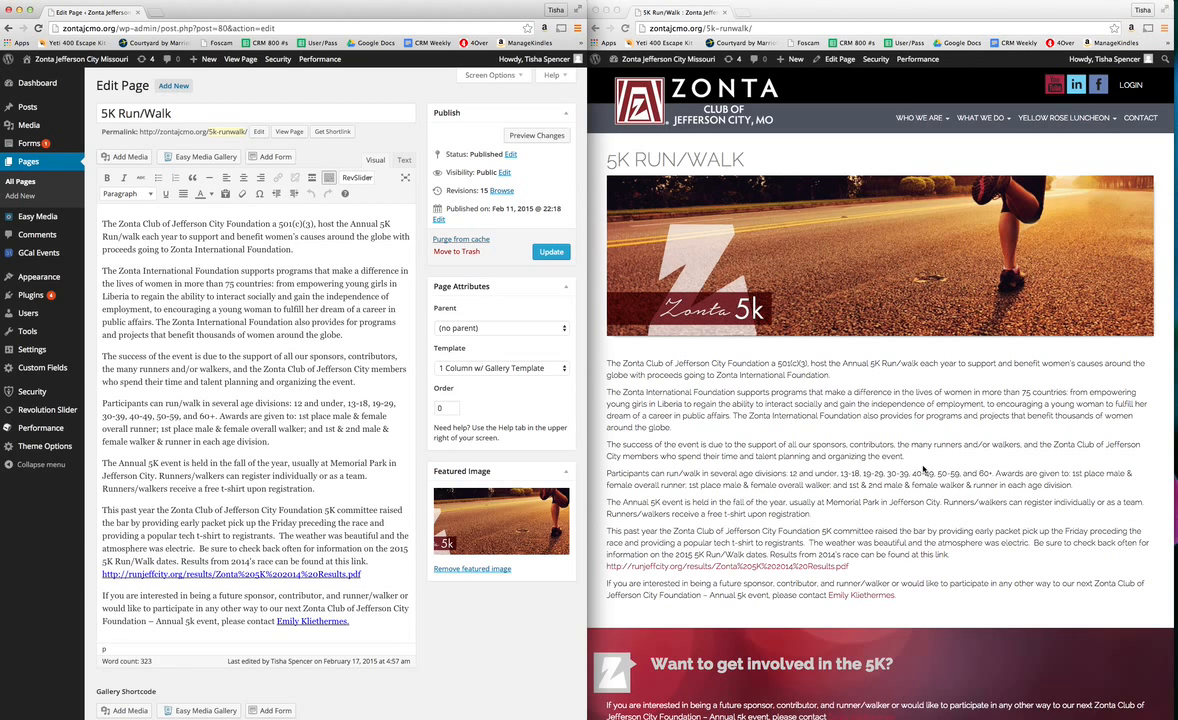
# Look at the media library and file upload options for the page's main content, then leave without inserting anything
pyautogui.moveTo(235, 271); pyautogui.dragTo(256, 343)
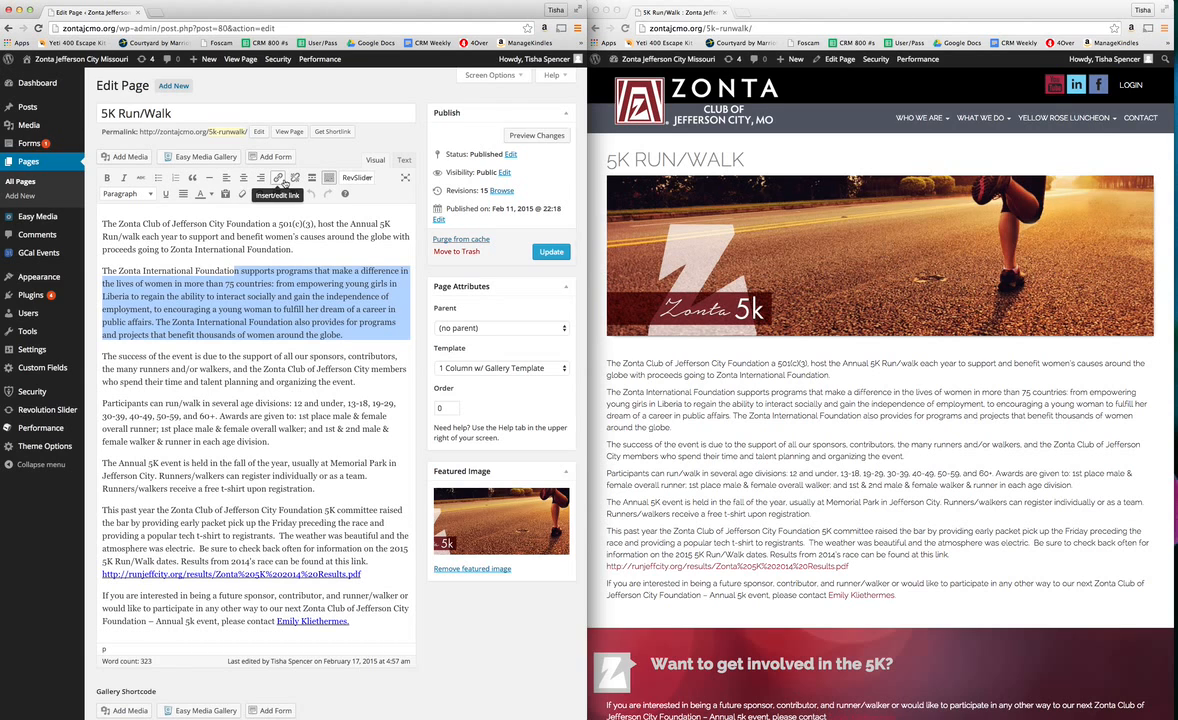
pyautogui.click(213, 284)
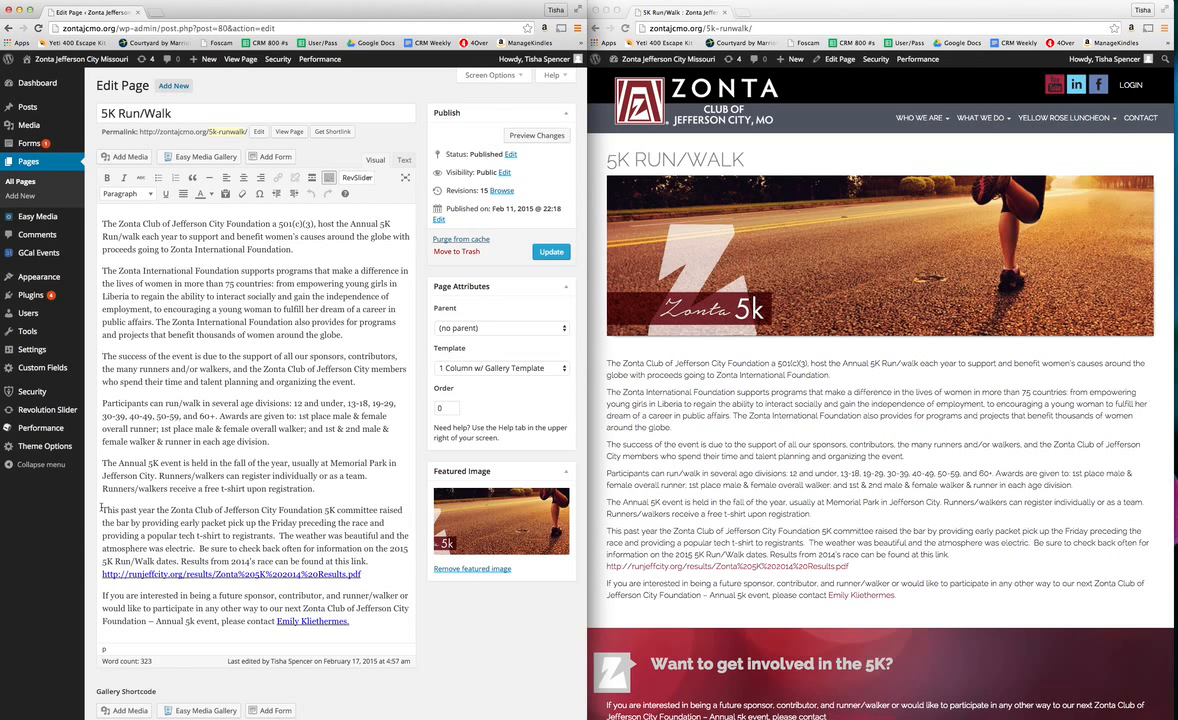
pyautogui.click(127, 157)
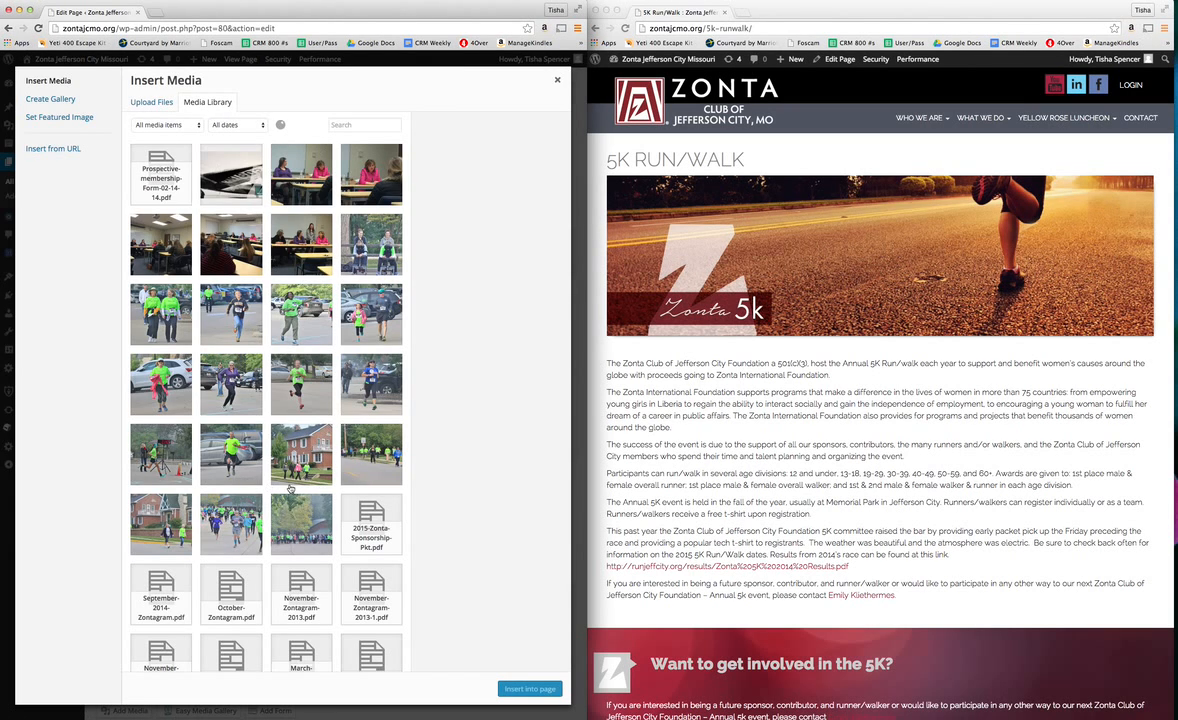
pyautogui.click(152, 103)
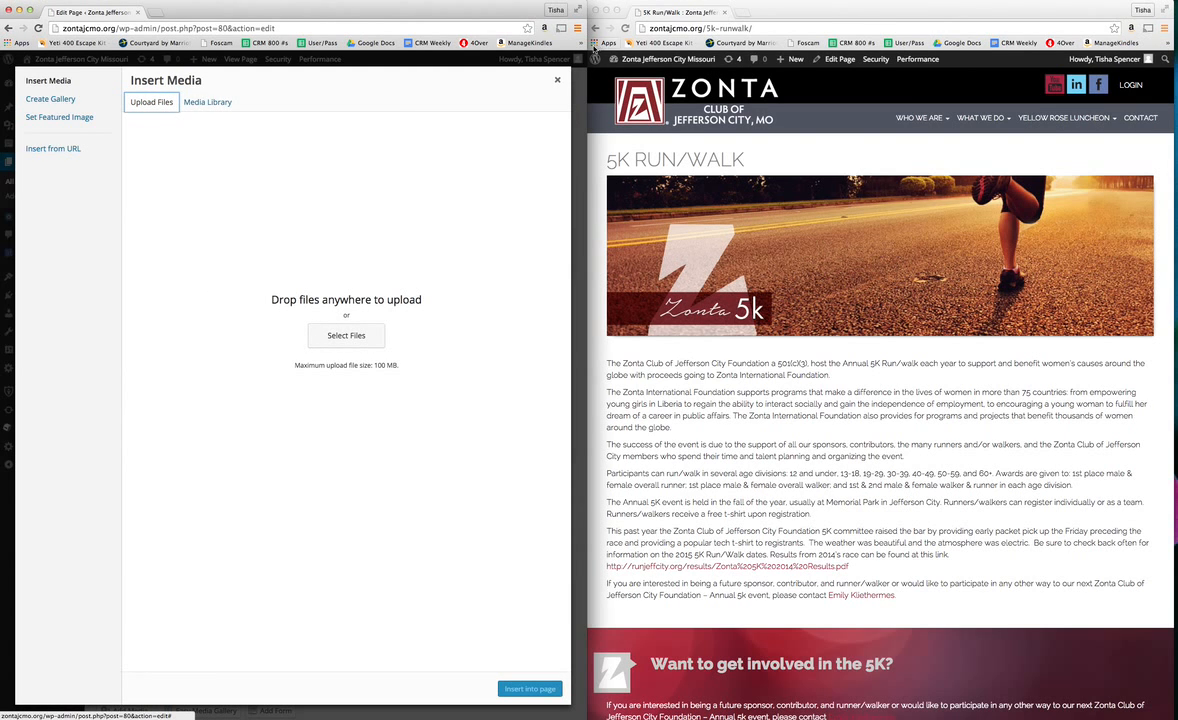
pyautogui.click(558, 81)
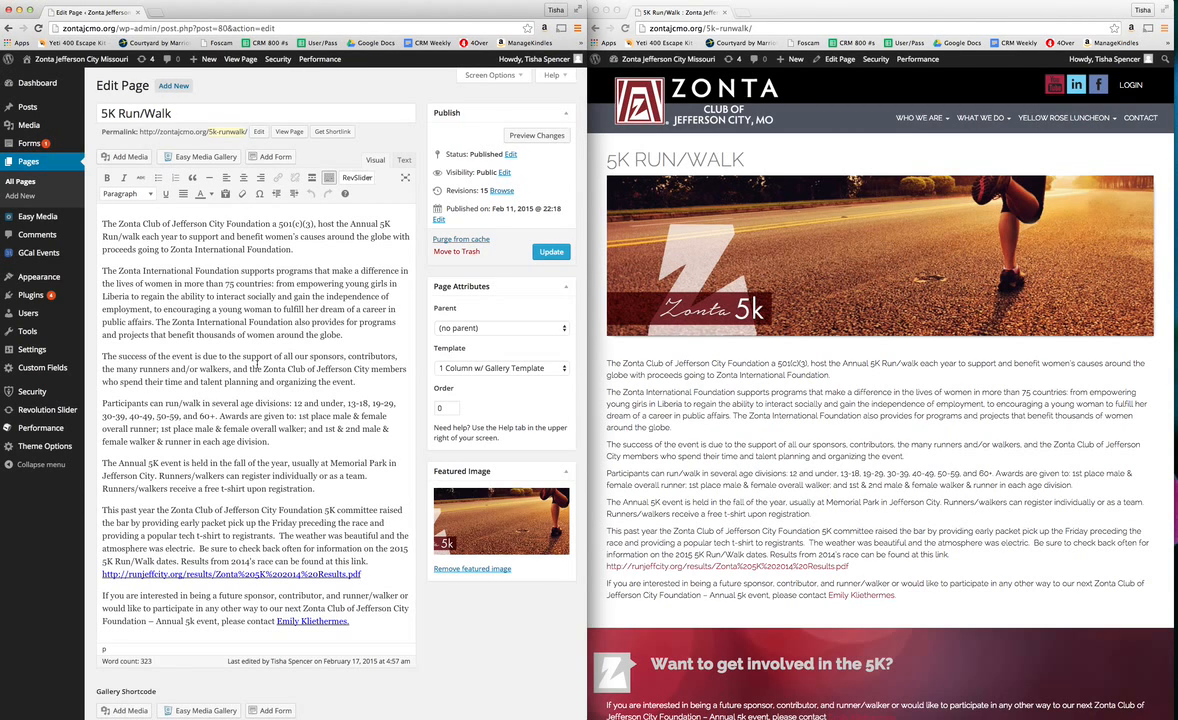
# Compare the page's Gallery Shortcode field with the photo gallery on the live page
pyautogui.scroll(-8, 257, 362)
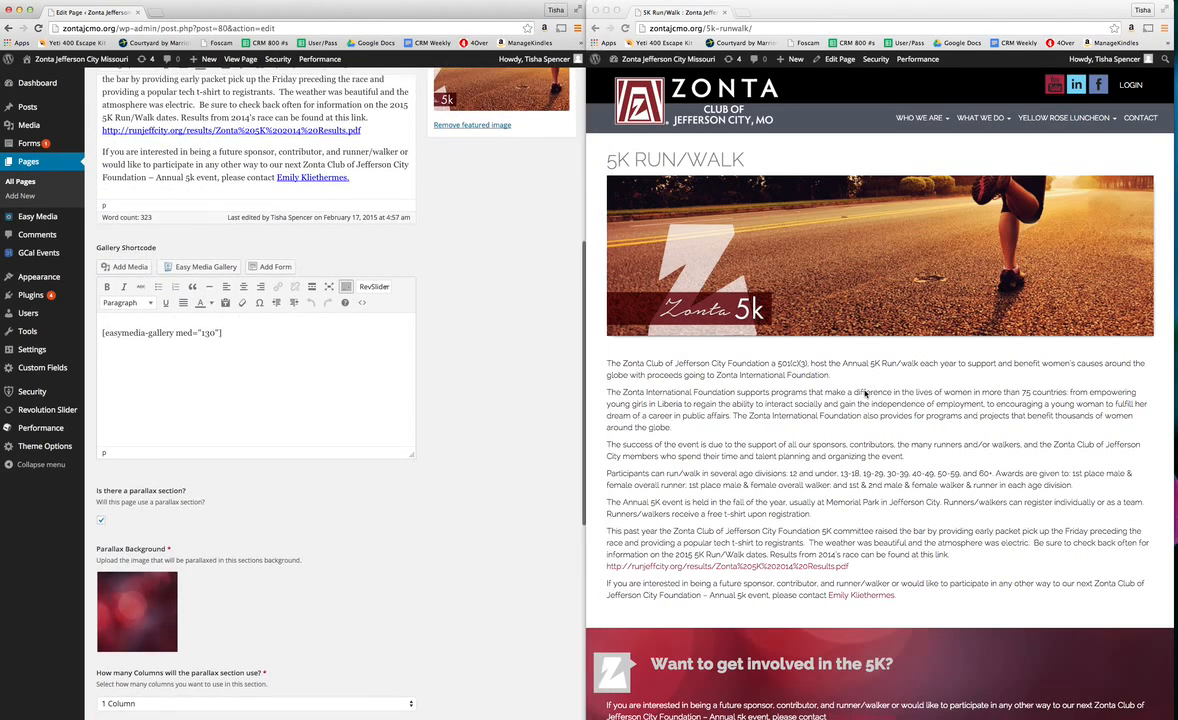
pyautogui.scroll(-3, 800, 390)
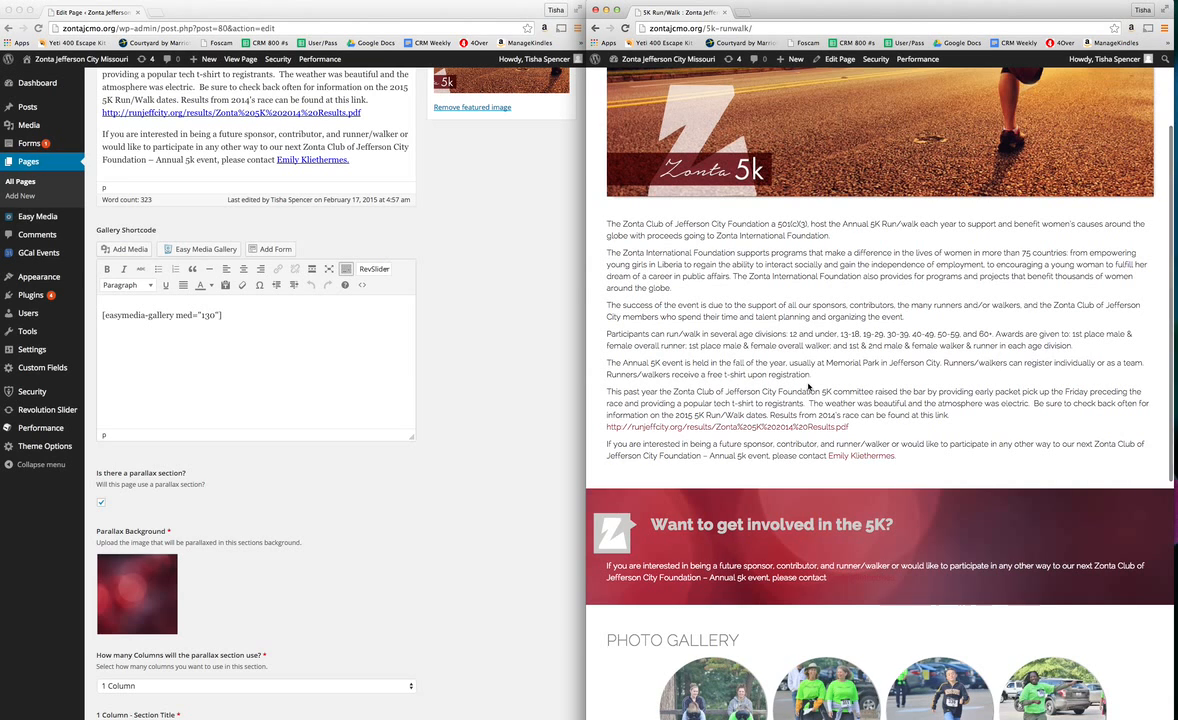
pyautogui.scroll(-4, 808, 386)
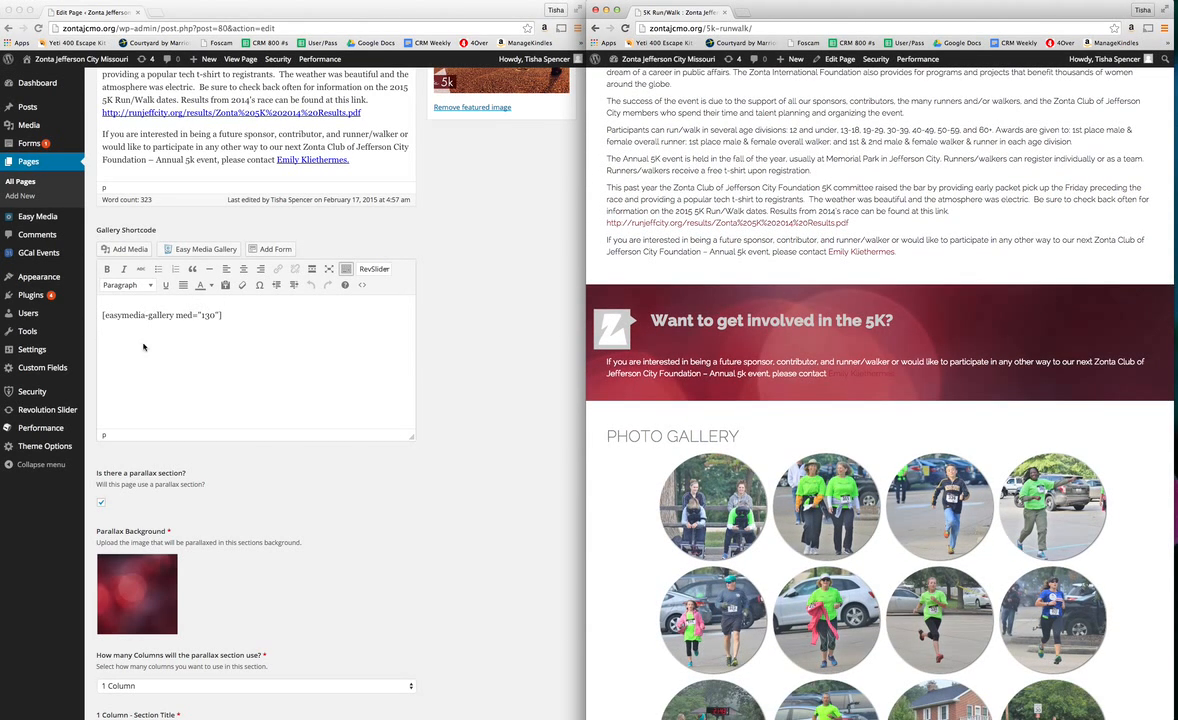
pyautogui.scroll(-1, 243, 357)
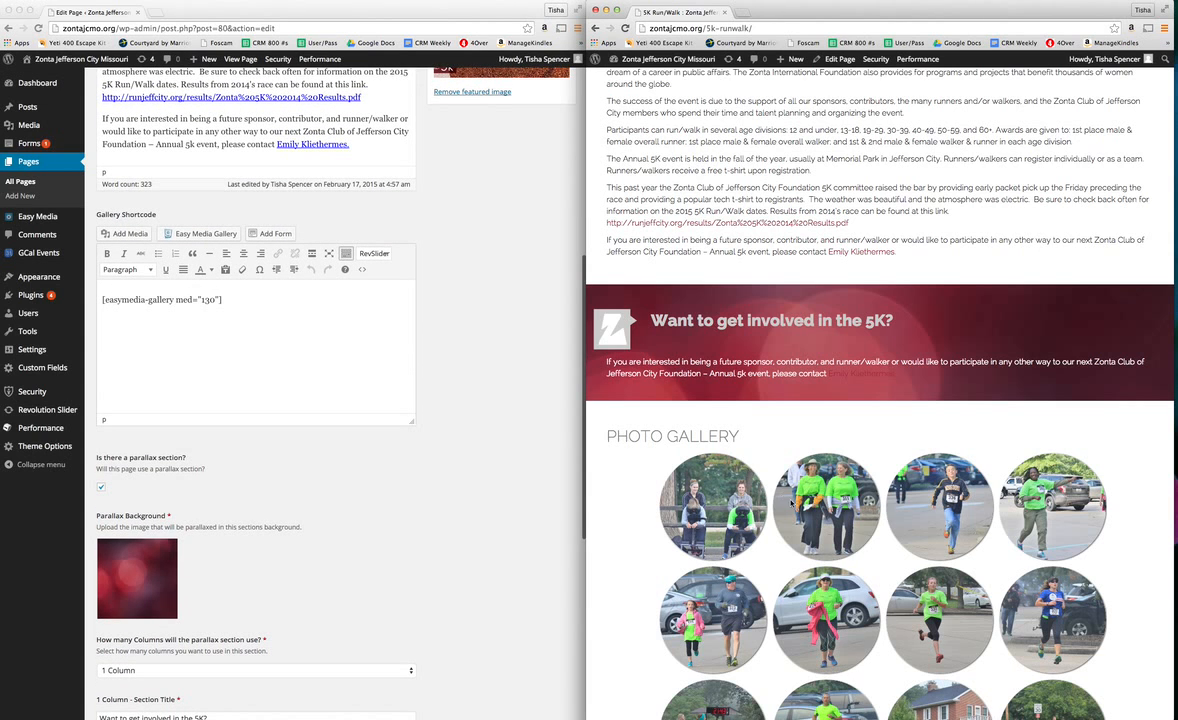
pyautogui.scroll(-2, 889, 410)
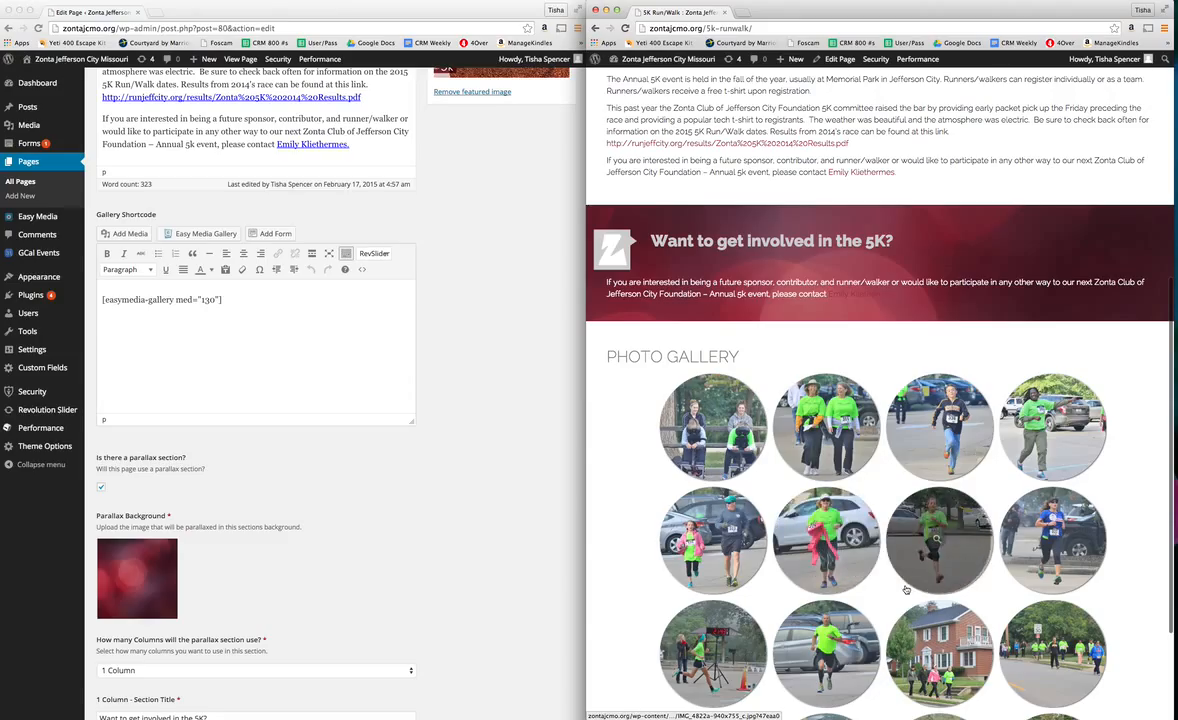
pyautogui.click(197, 307)
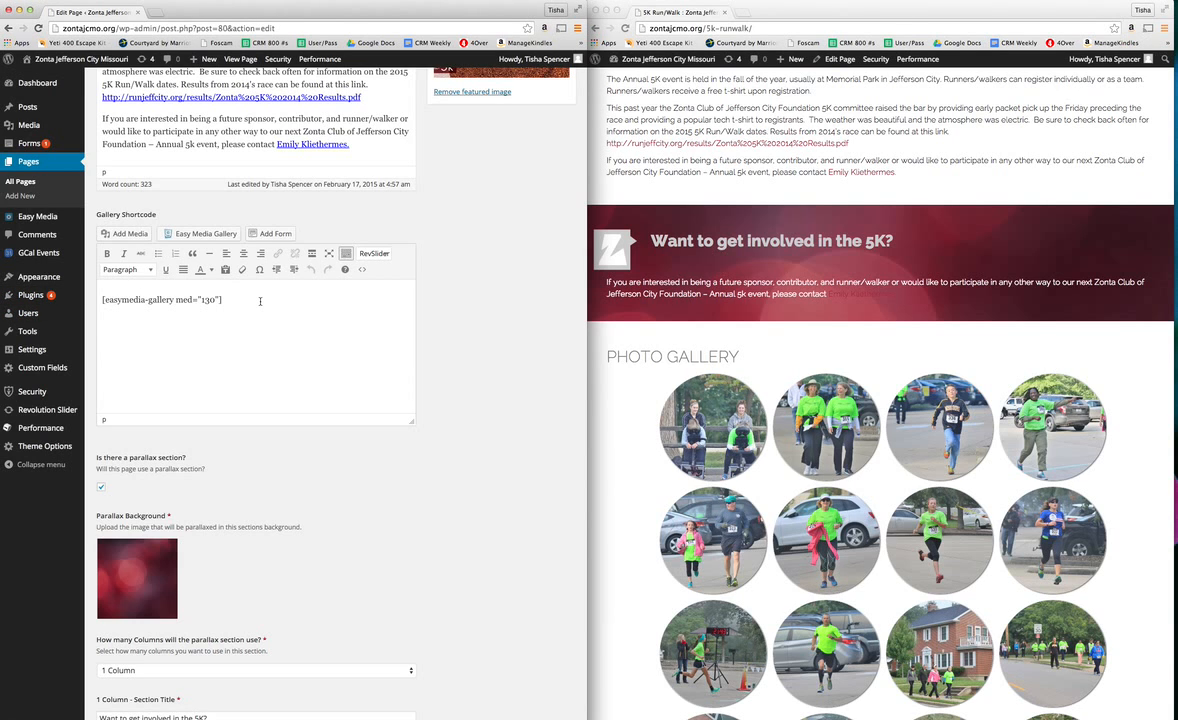
# Examine the parallax settings in the editor and how the parallax section behaves on the live page
pyautogui.scroll(-2, 230, 330)
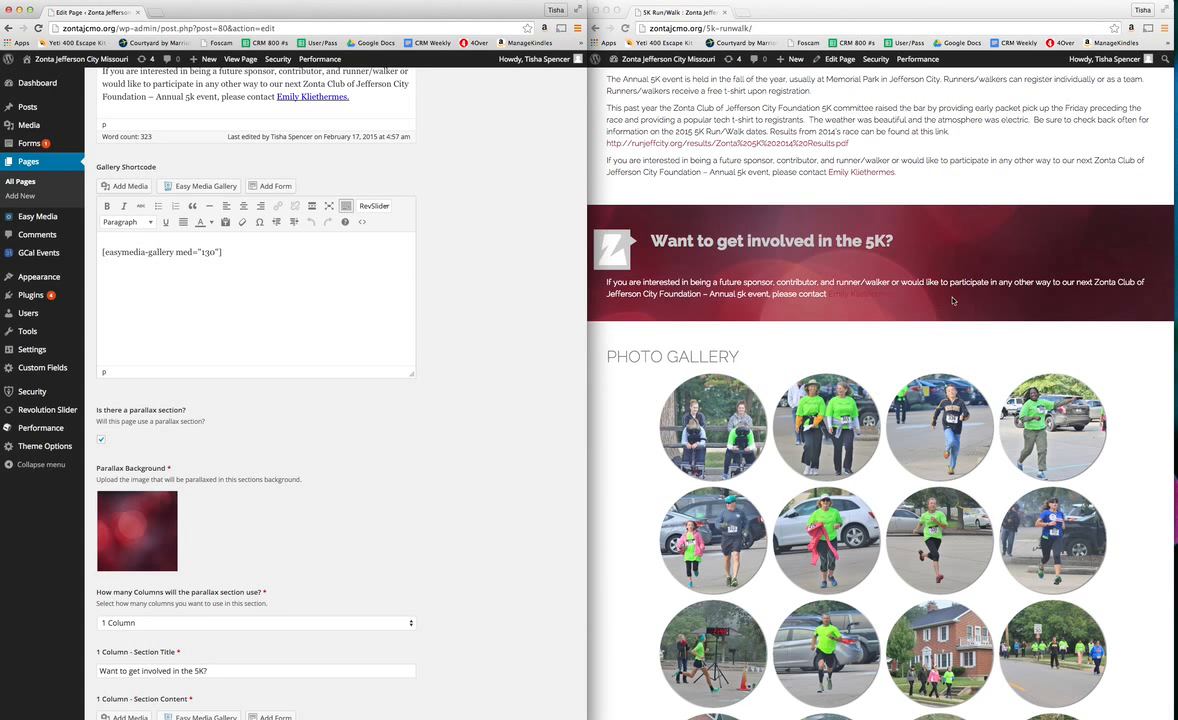
pyautogui.scroll(3, 948, 303)
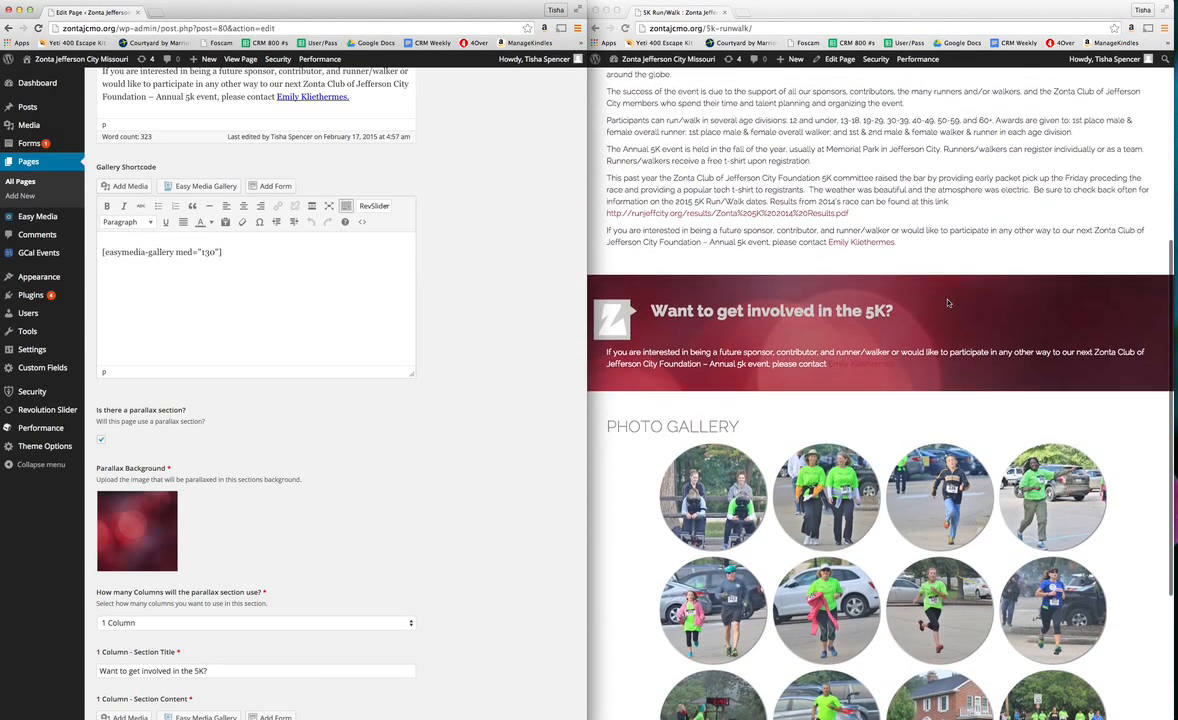
pyautogui.scroll(-2, 948, 303)
pyautogui.scroll(3, 948, 303)
pyautogui.scroll(-1, 948, 303)
pyautogui.scroll(3, 948, 303)
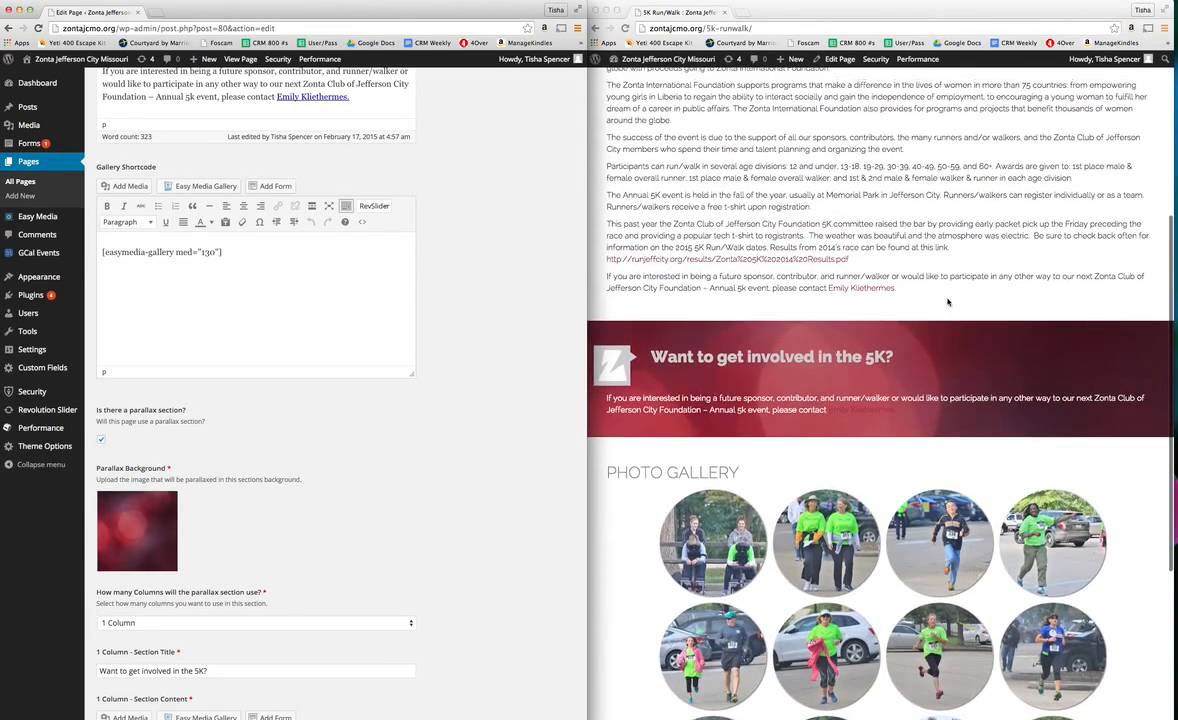
pyautogui.scroll(-3, 948, 303)
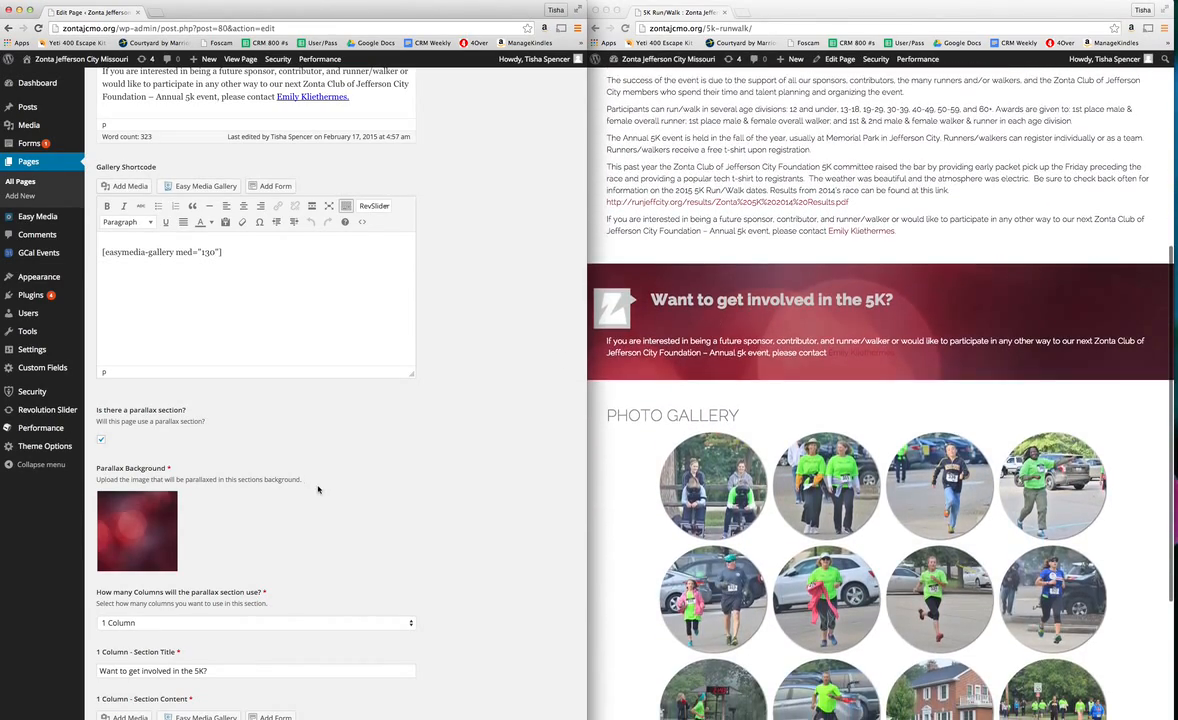
# View the attachment details of the parallax background image and close them without changes
pyautogui.moveTo(144, 522)
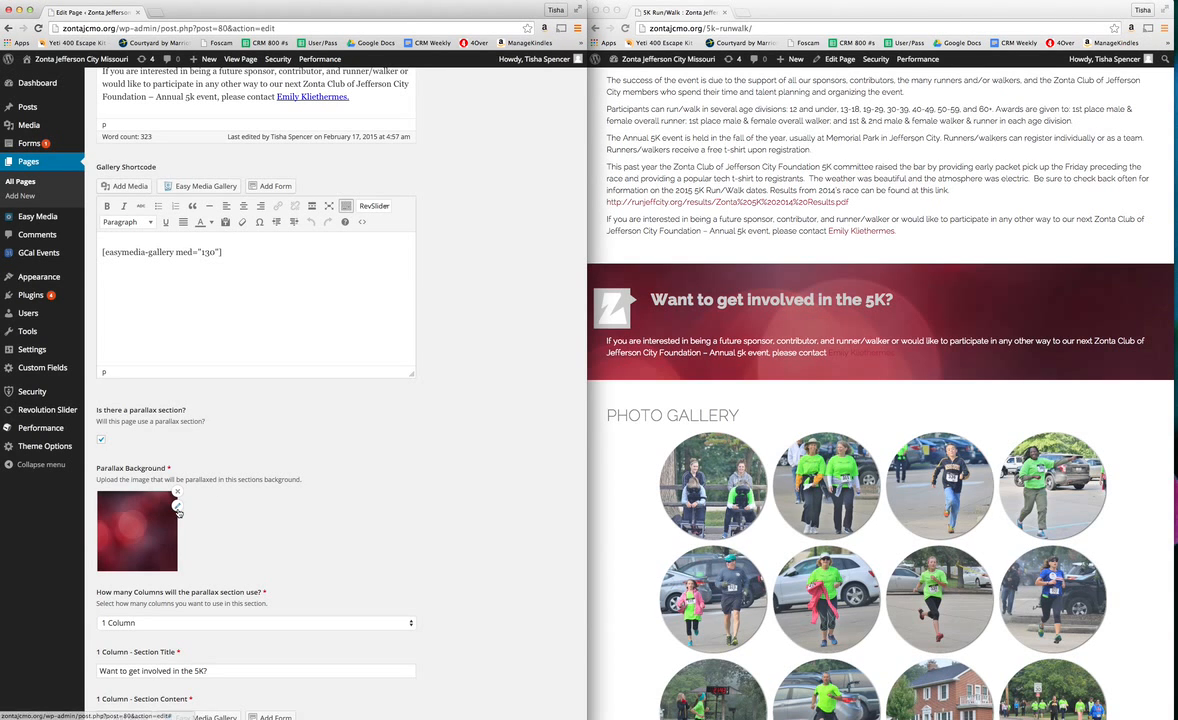
pyautogui.click(177, 506)
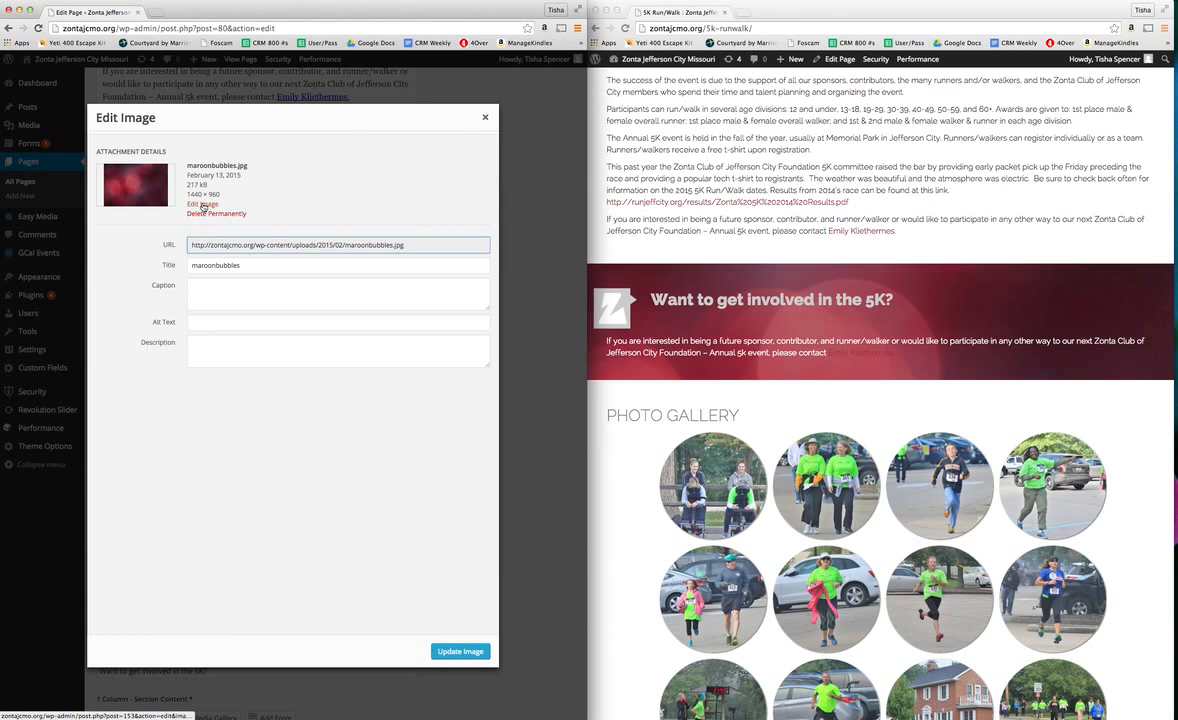
pyautogui.click(486, 118)
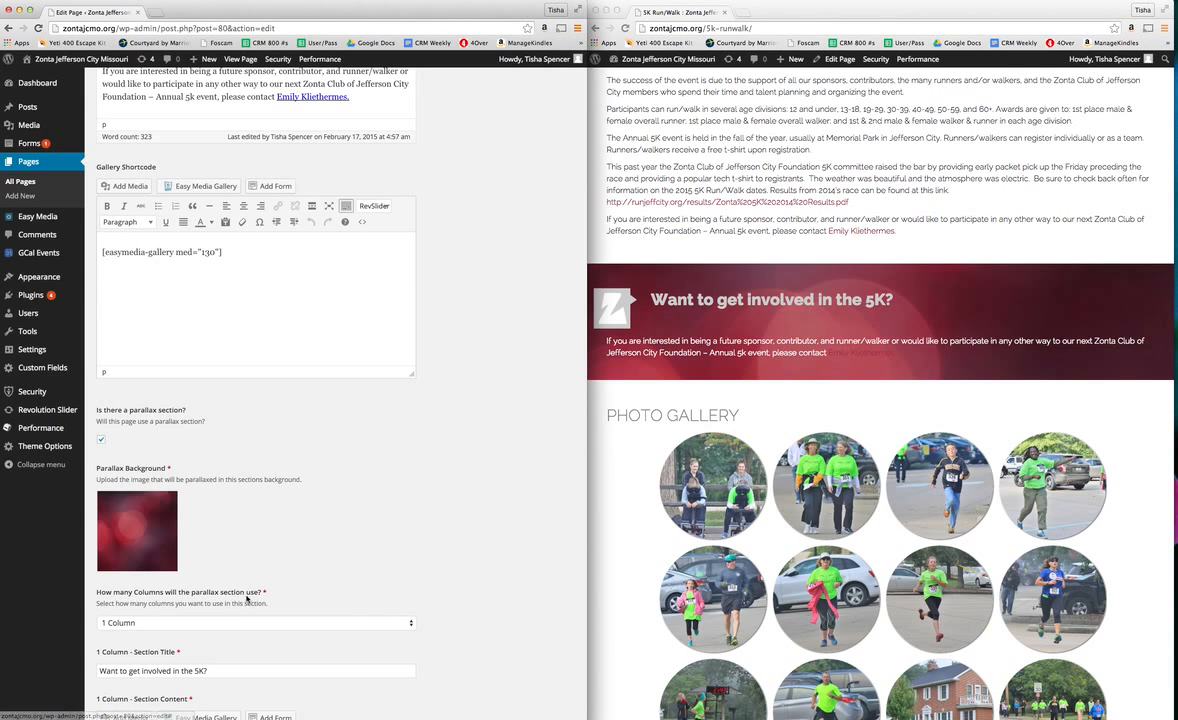
# Remove the parallax background image and choose maroonbubbles.jpg from the media library as the background
pyautogui.click(172, 497)
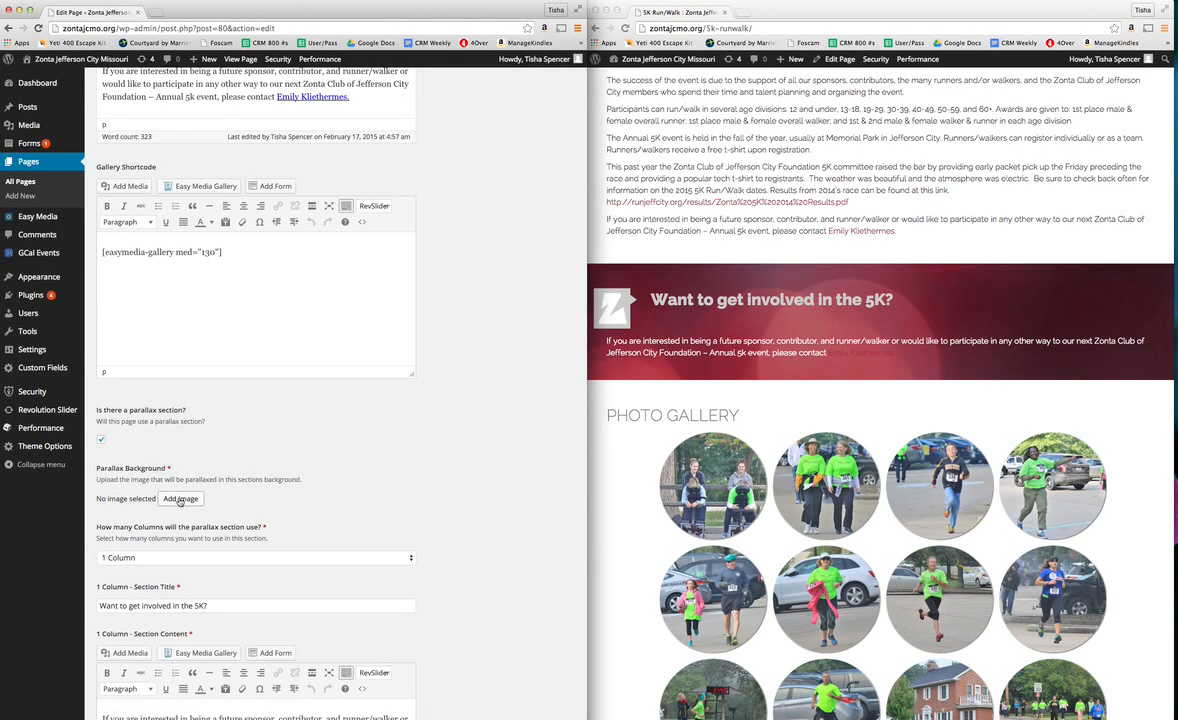
pyautogui.click(168, 458)
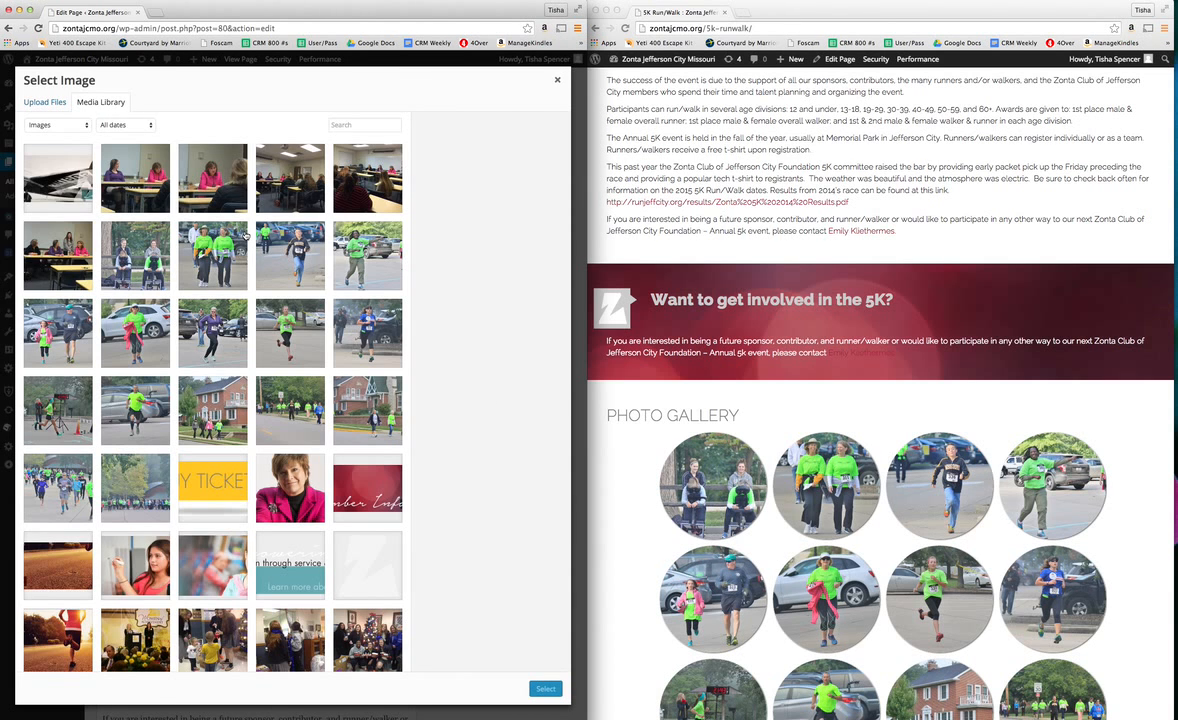
pyautogui.scroll(-5, 286, 437)
pyautogui.scroll(-5, 53, 457)
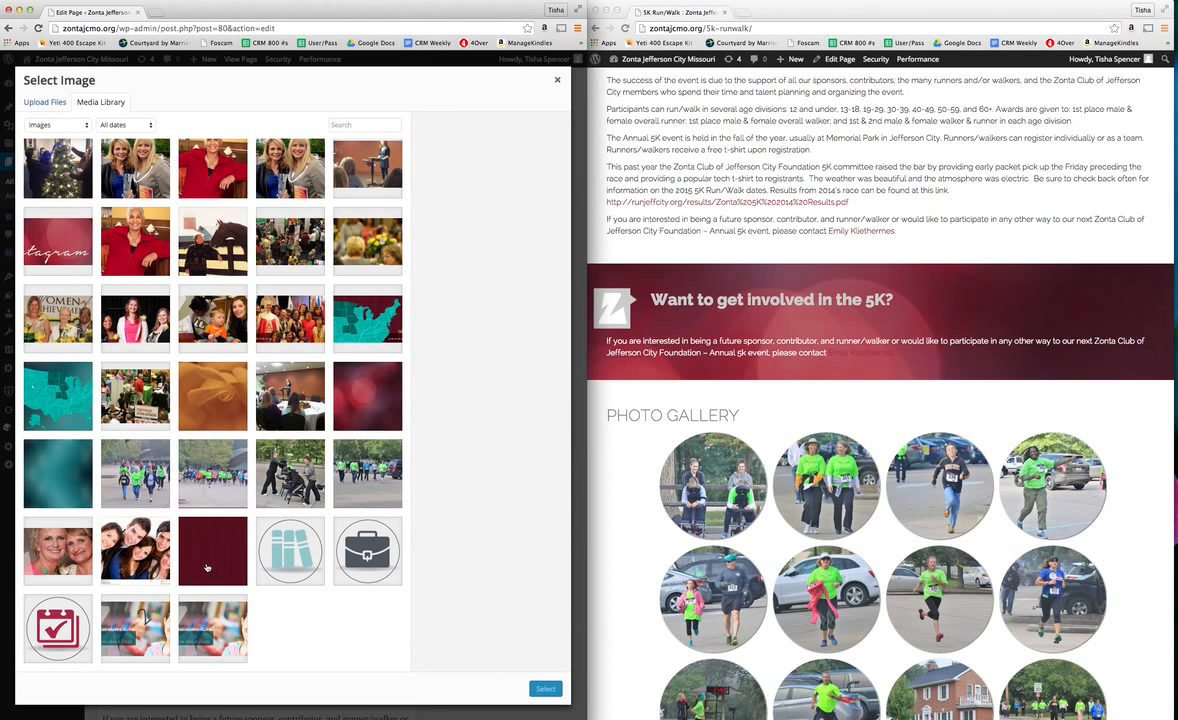
pyautogui.click(352, 372)
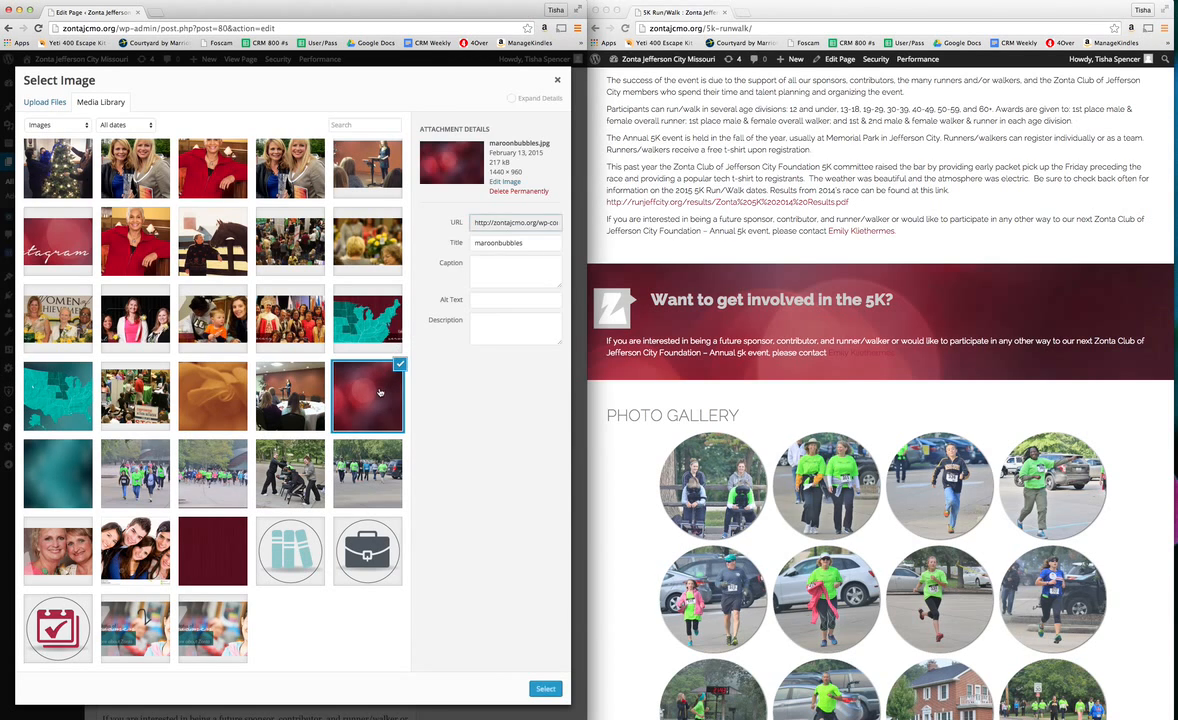
pyautogui.click(546, 690)
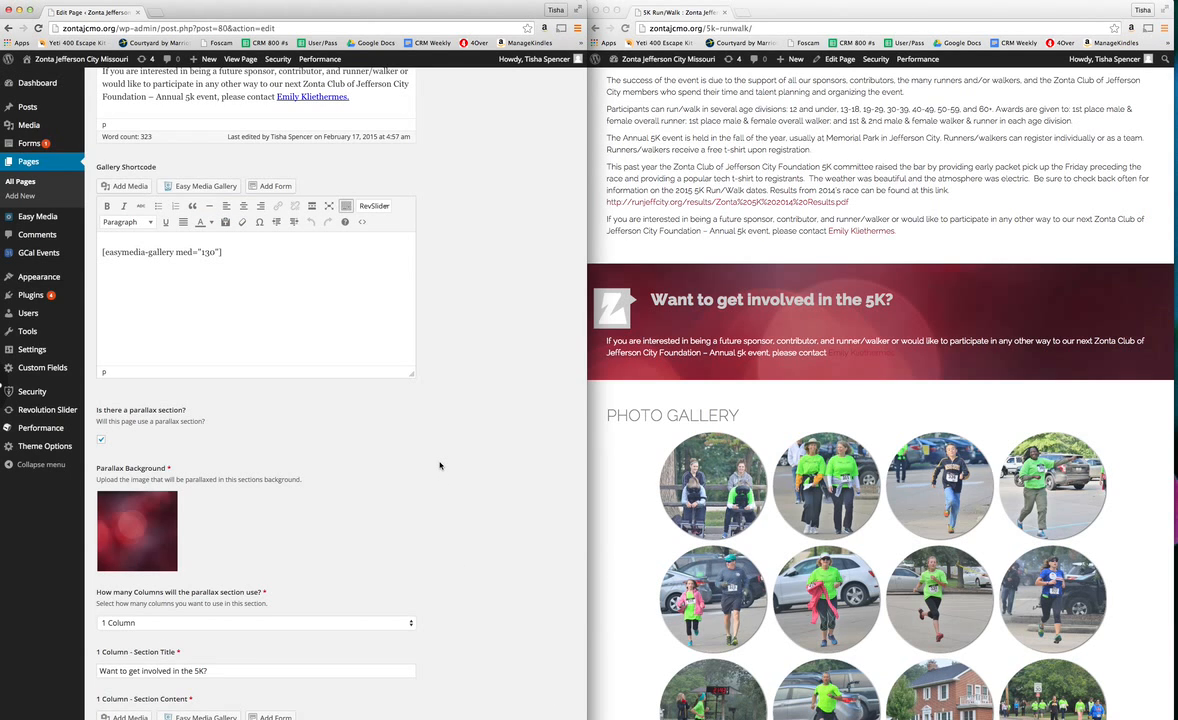
# Check the parallax column choices, keeping 1 Column, and review the section's title, content and the remaining page options
pyautogui.scroll(-2, 344, 582)
pyautogui.scroll(-4, 344, 582)
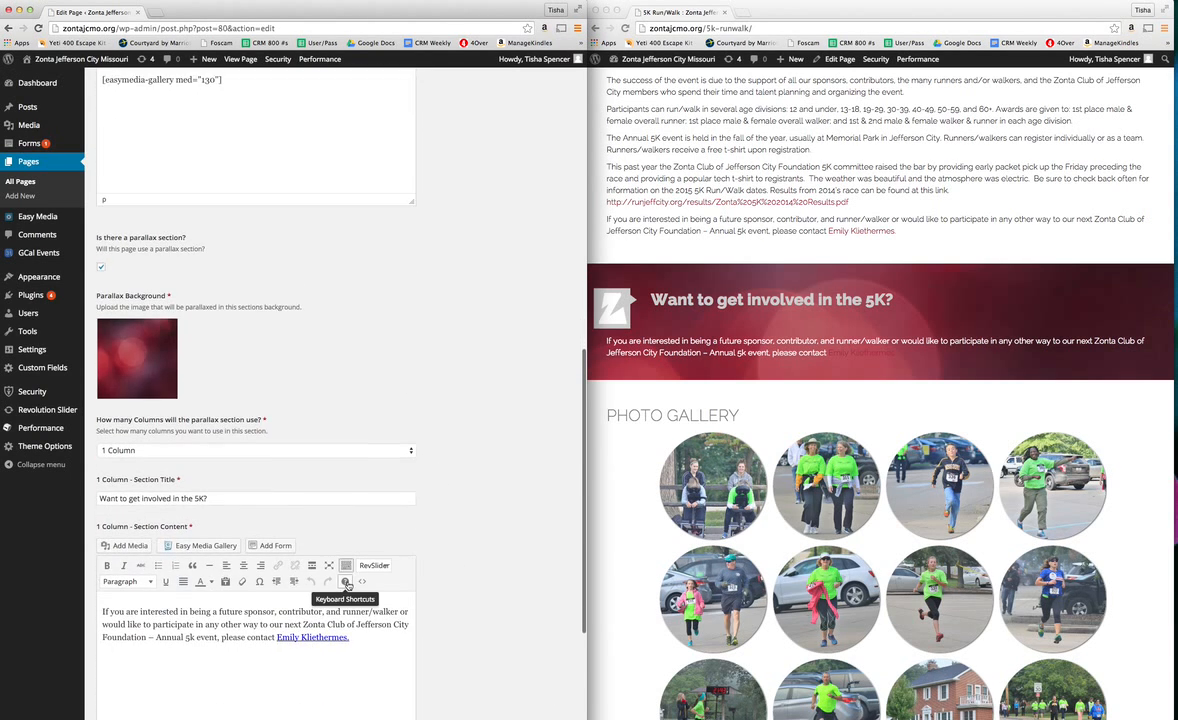
pyautogui.click(122, 356)
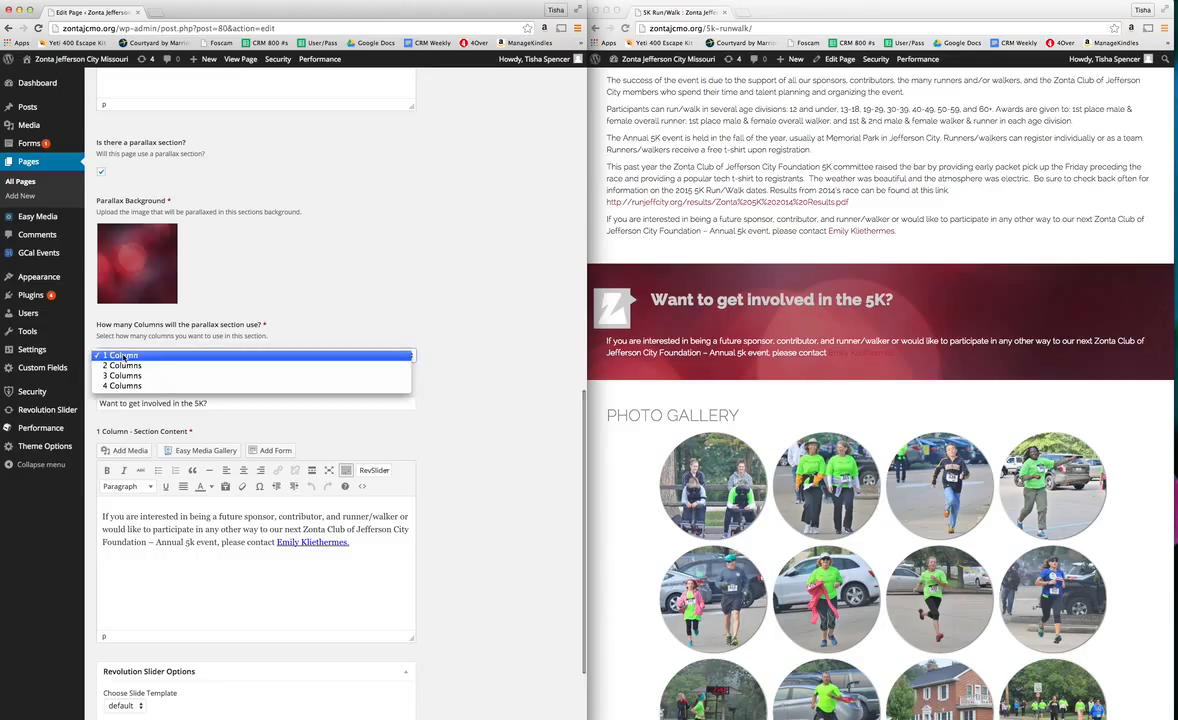
pyautogui.click(122, 356)
pyautogui.click(842, 300)
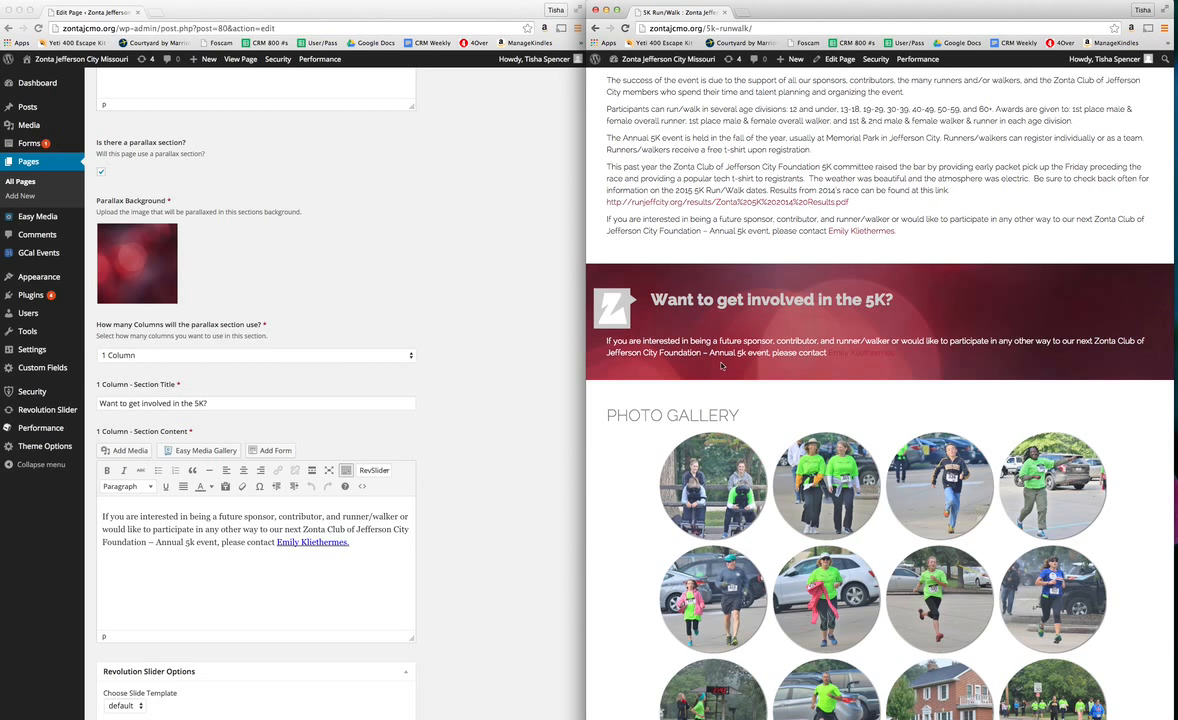
pyautogui.scroll(-2, 530, 528)
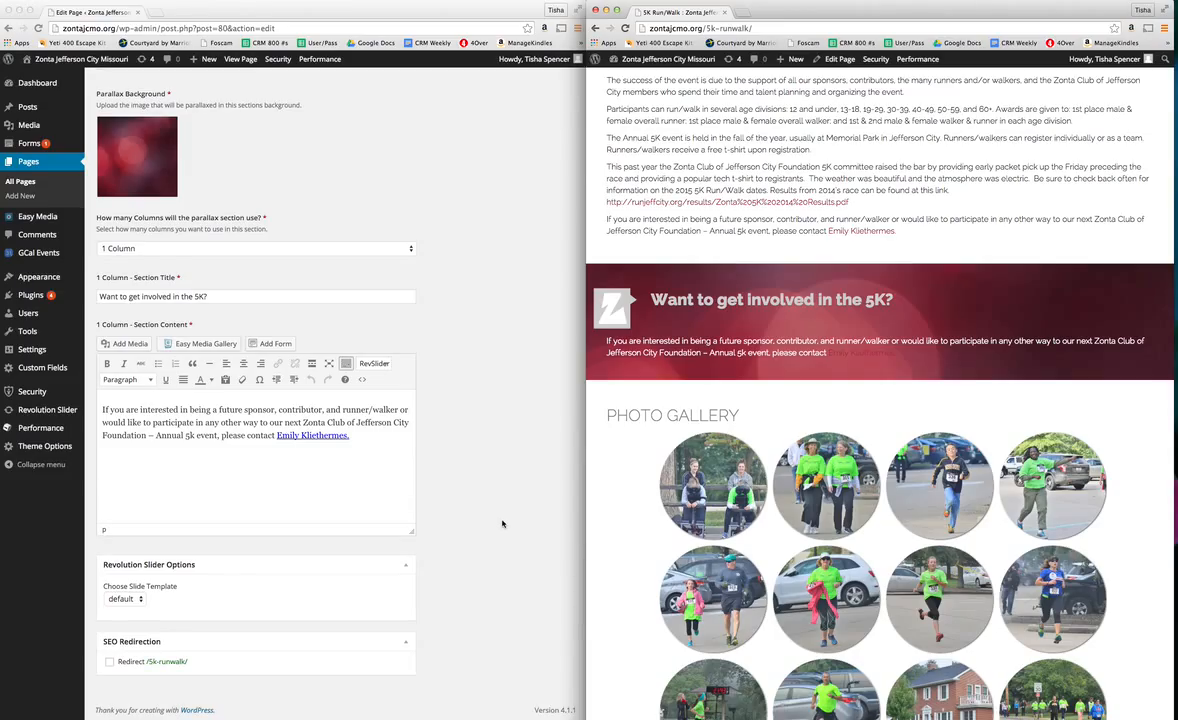
pyautogui.click(184, 555)
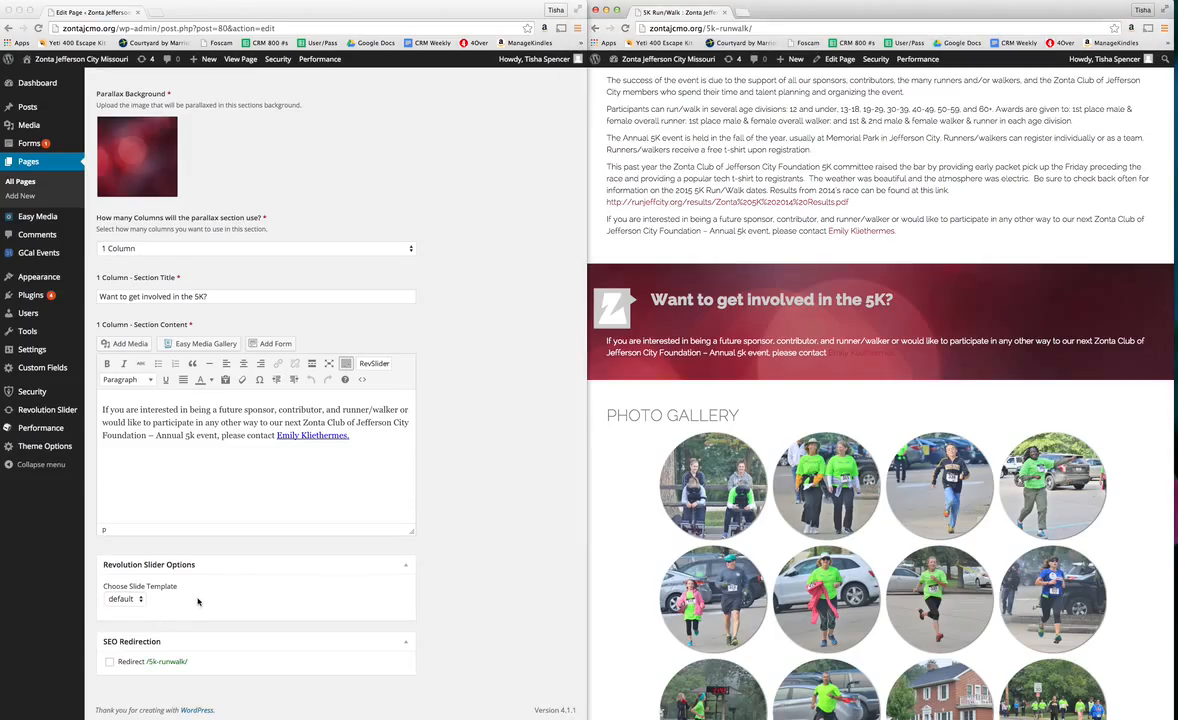
# Check the slide template and page template choices, keeping default and 1 Column w/ Gallery Template, and compare the layout with the live page
pyautogui.click(139, 601)
pyautogui.click(125, 599)
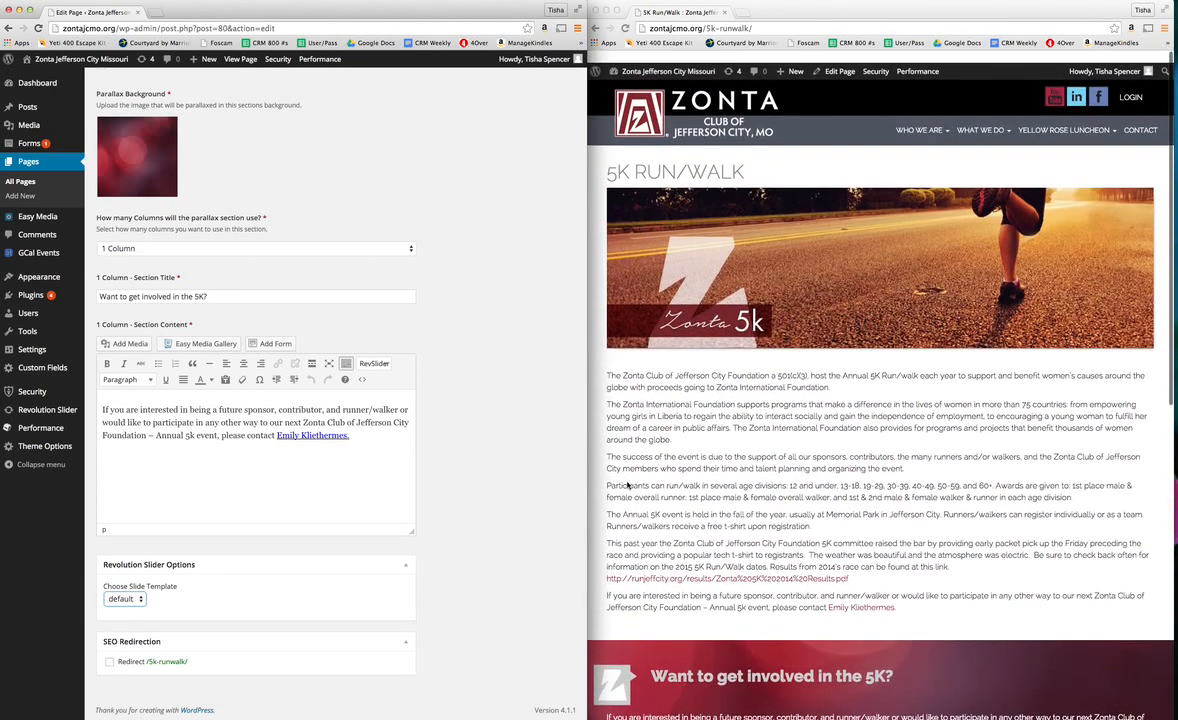
pyautogui.scroll(15, 451, 259)
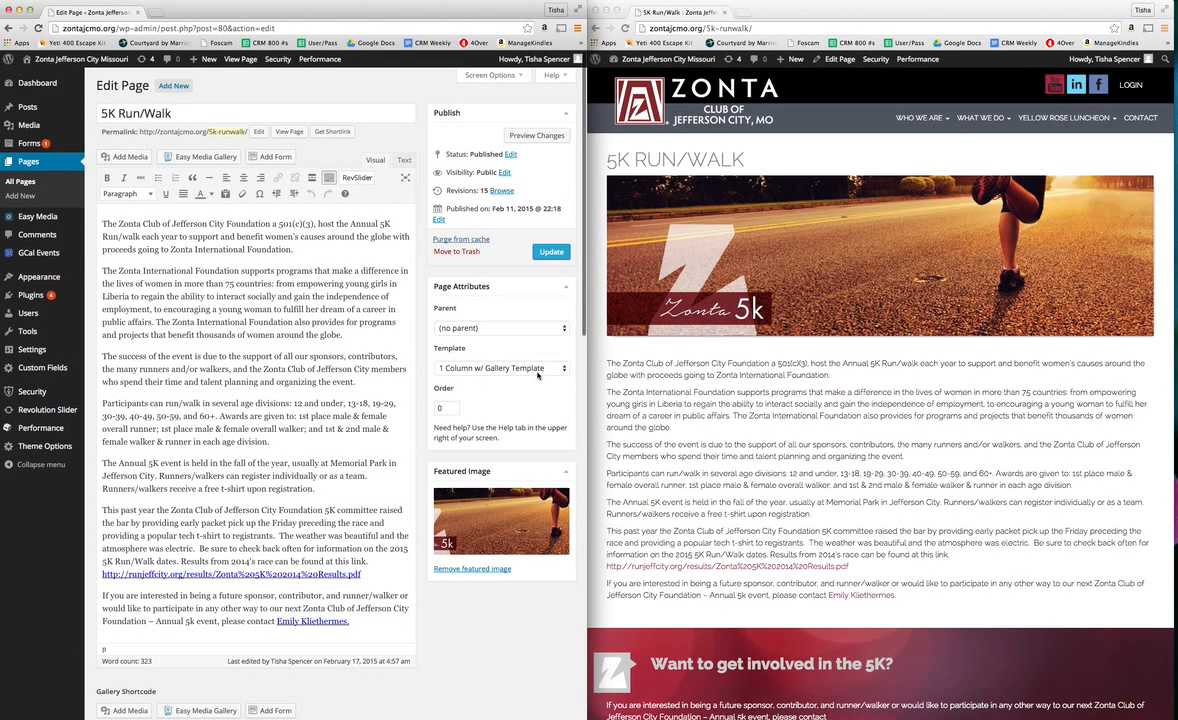
pyautogui.click(473, 368)
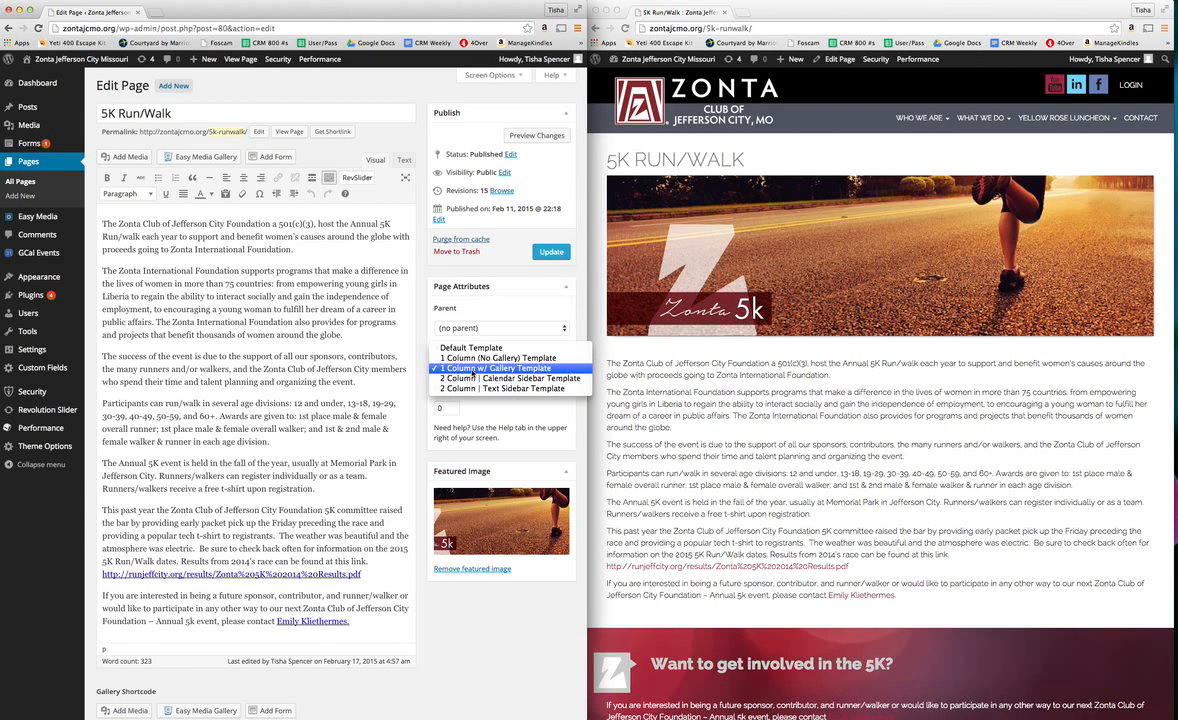
pyautogui.click(473, 369)
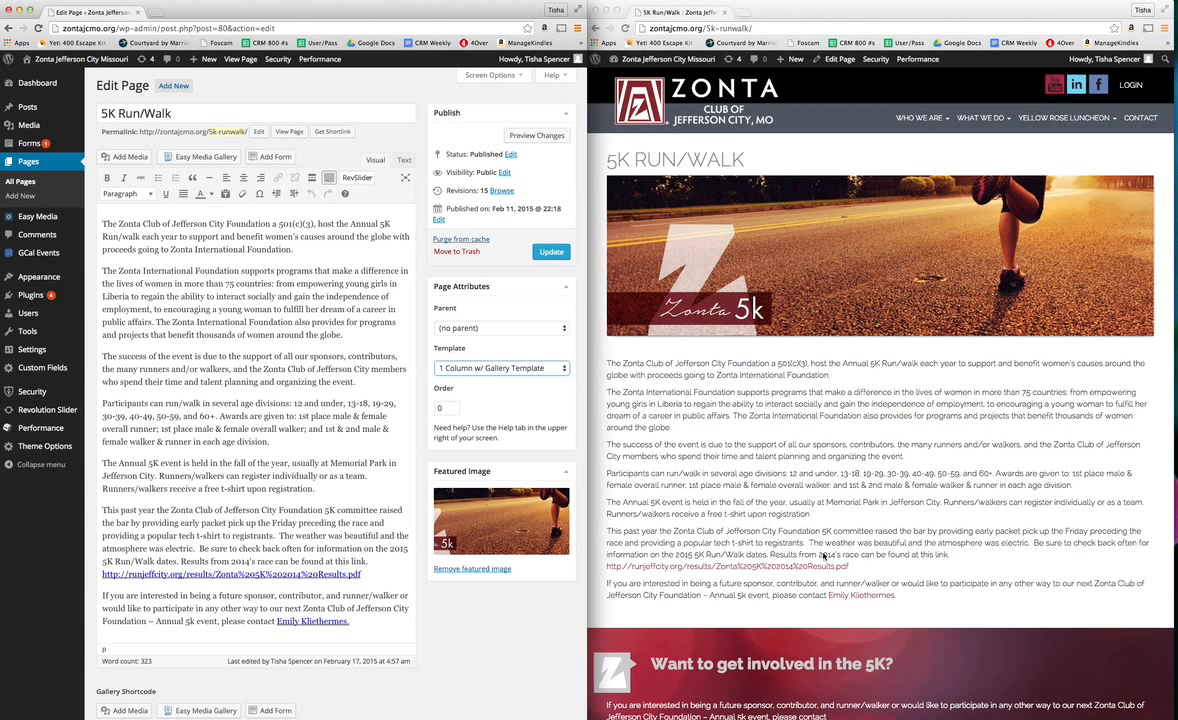
pyautogui.scroll(-5, 760, 510)
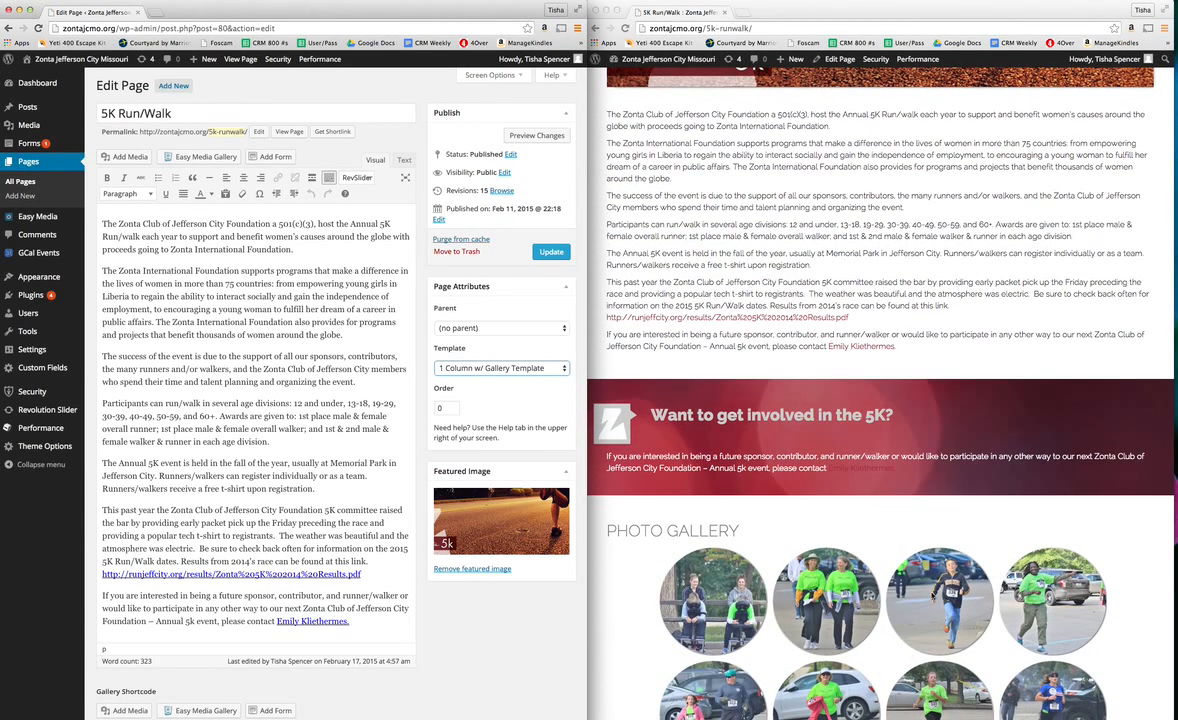
pyautogui.scroll(5, 797, 342)
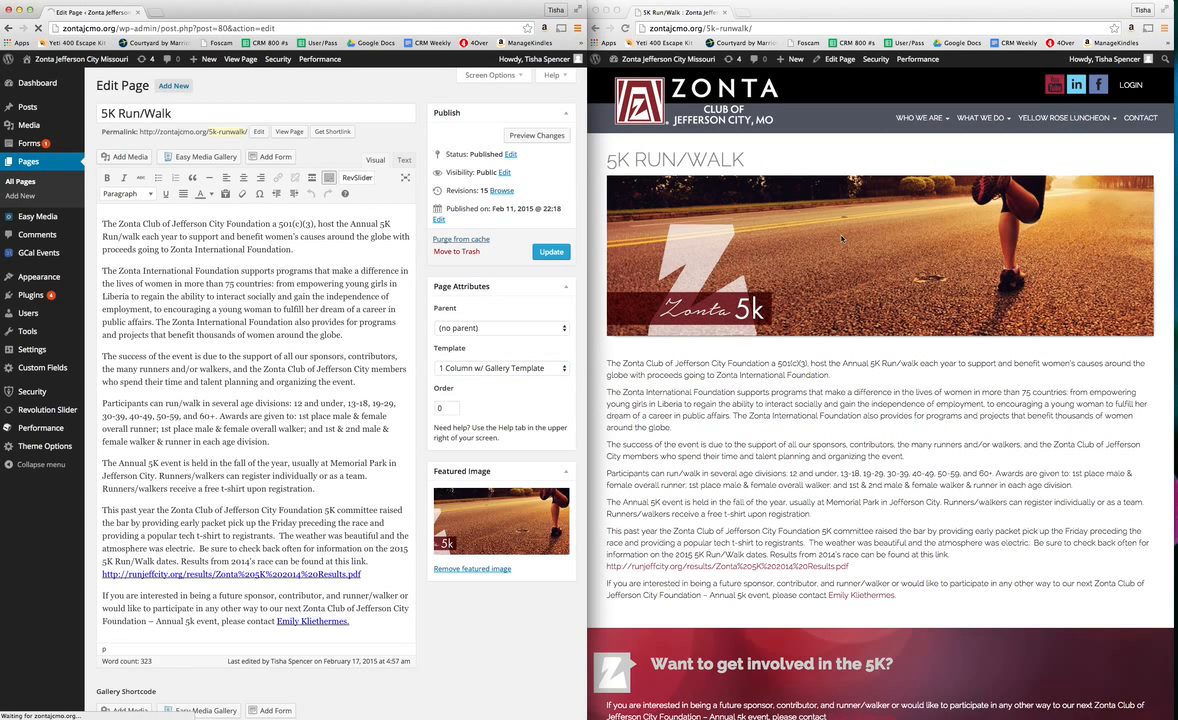
# Open the 5K Walk_Run gallery from the Easy Media overview and compare its media type and images with the live photo gallery
pyautogui.moveTo(24, 217)
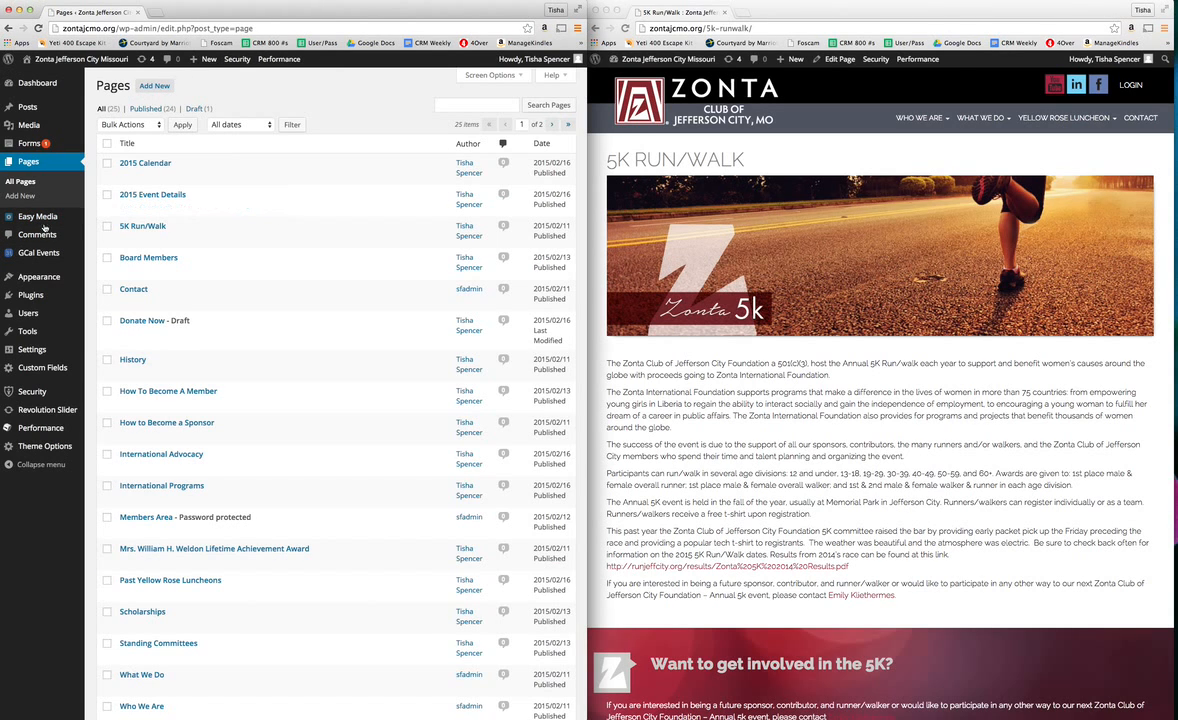
pyautogui.click(105, 217)
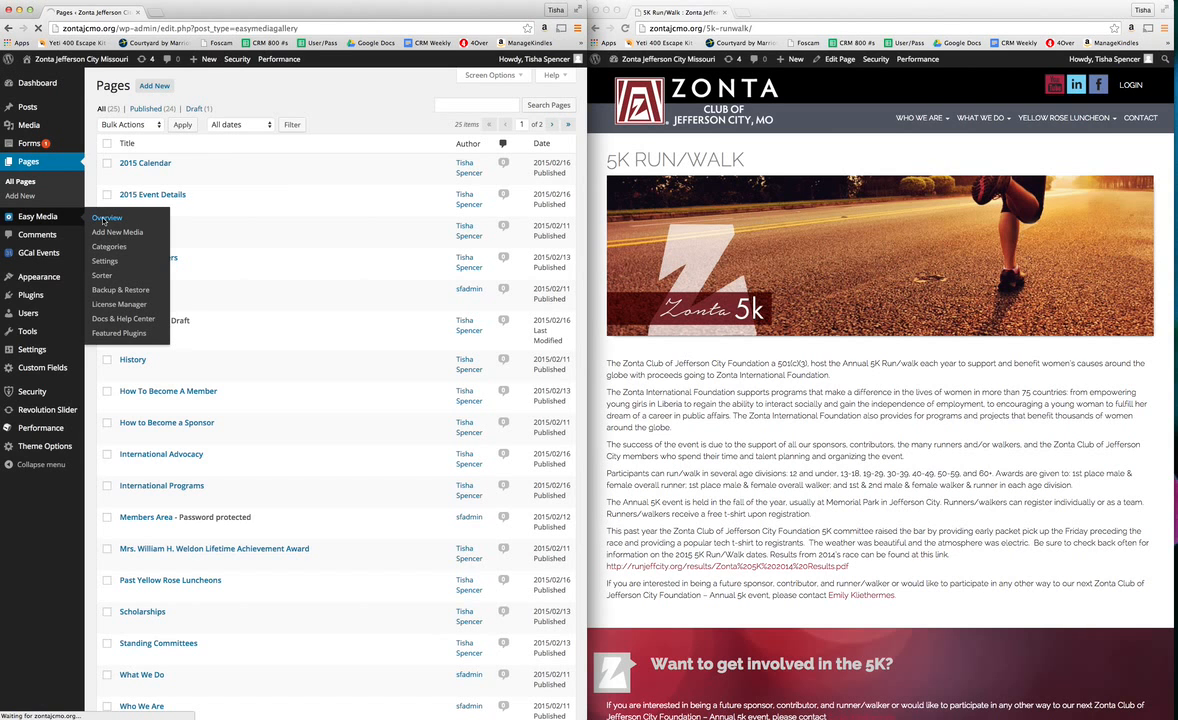
pyautogui.scroll(-10, 880, 400)
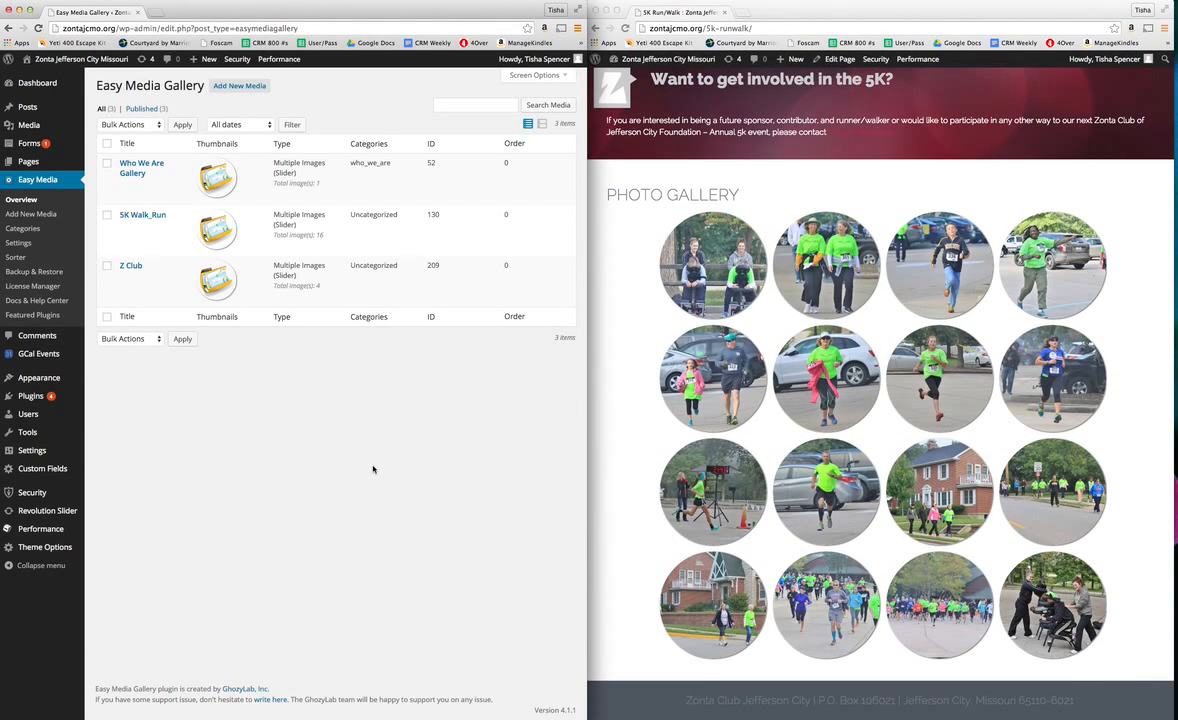
pyautogui.click(139, 217)
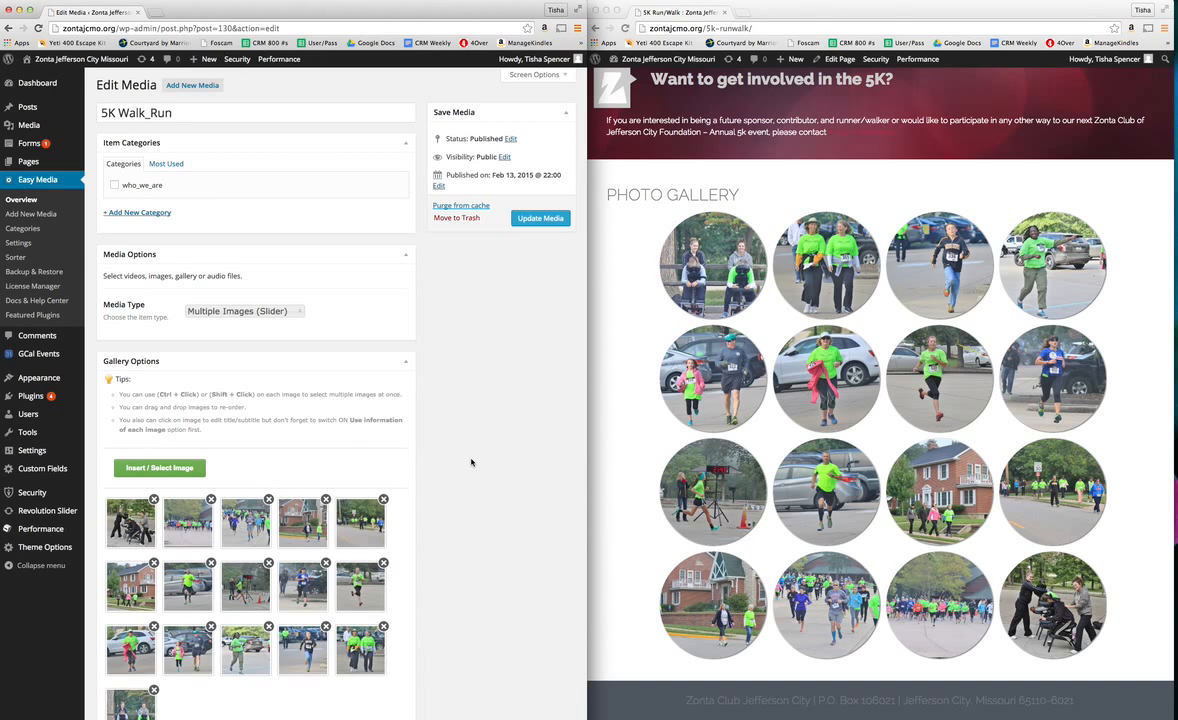
pyautogui.scroll(-1, 472, 461)
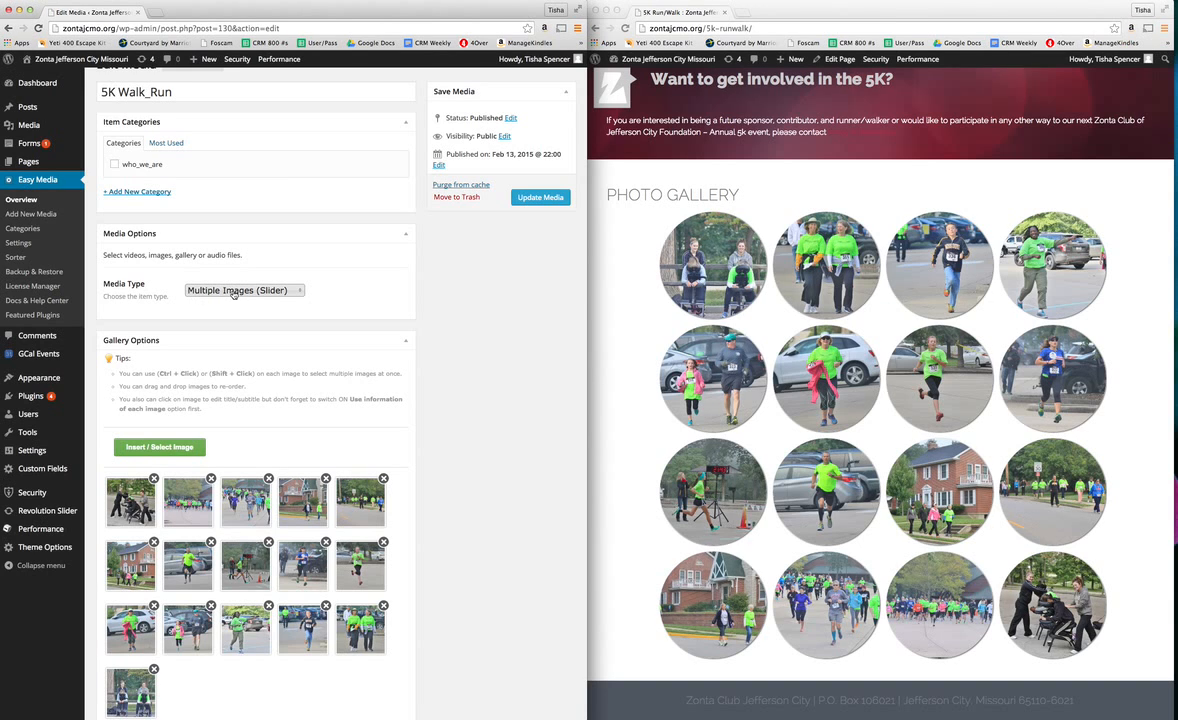
pyautogui.click(591, 311)
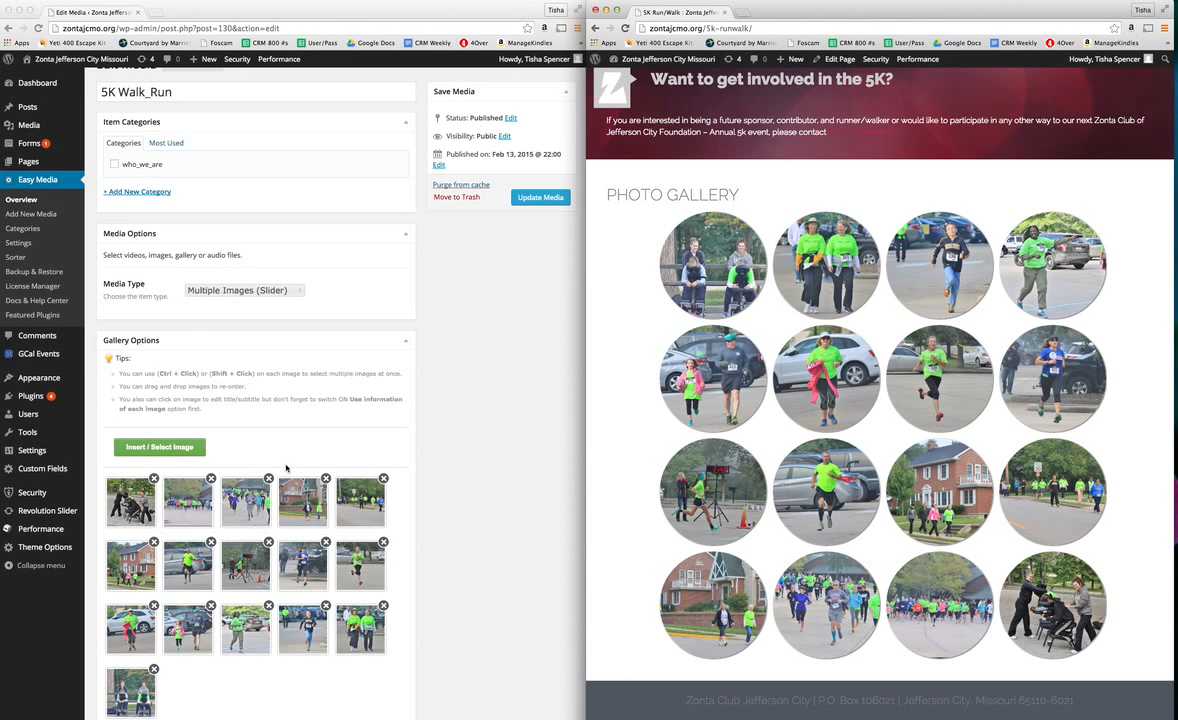
pyautogui.scroll(-1, 210, 412)
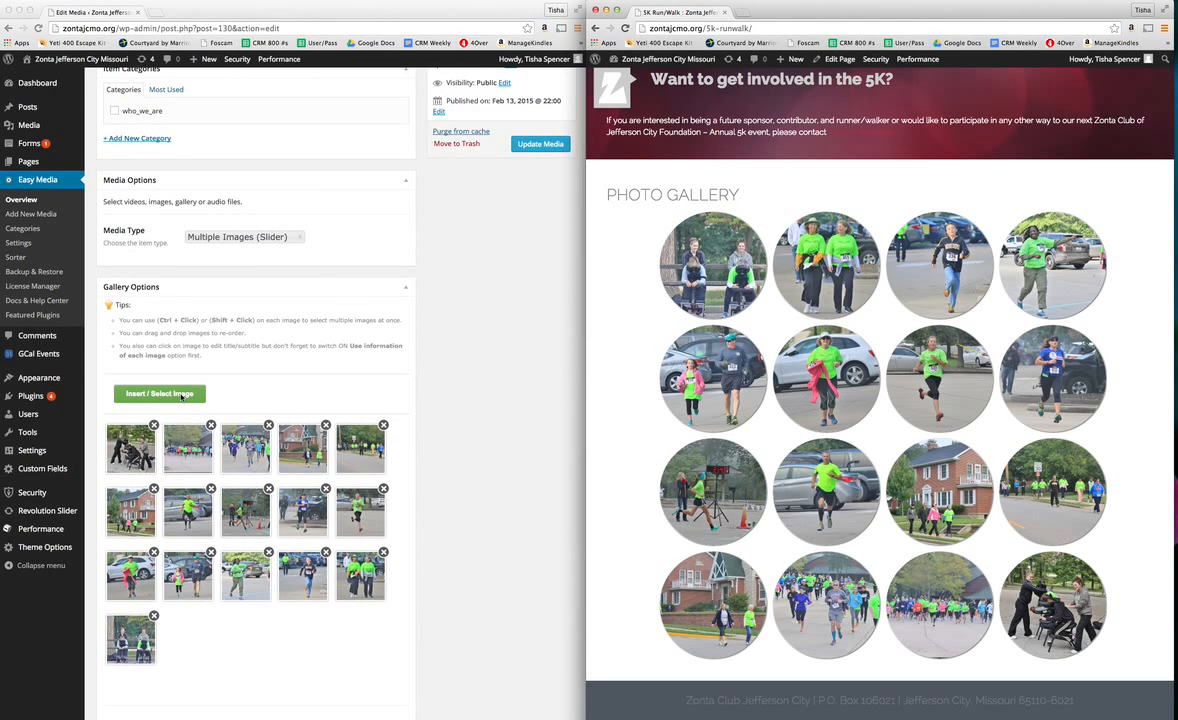
# View the media library and file upload choices for adding images to the gallery, and close the image selection without inserting any
pyautogui.click(172, 393)
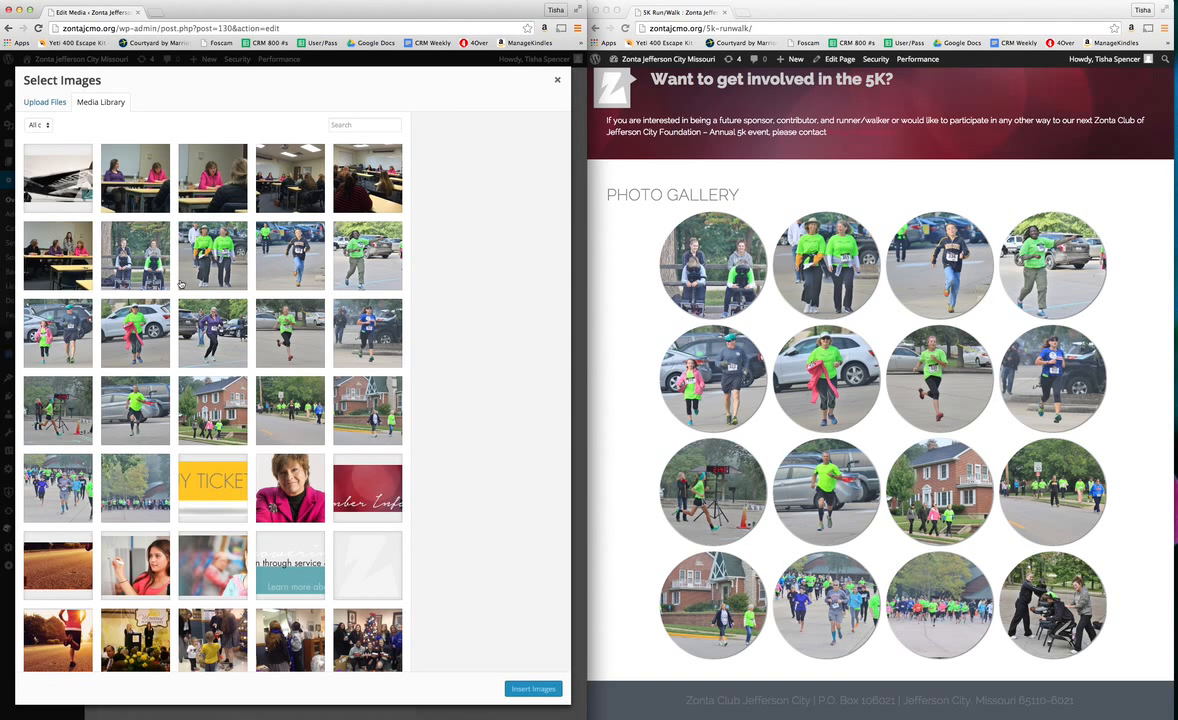
pyautogui.click(57, 104)
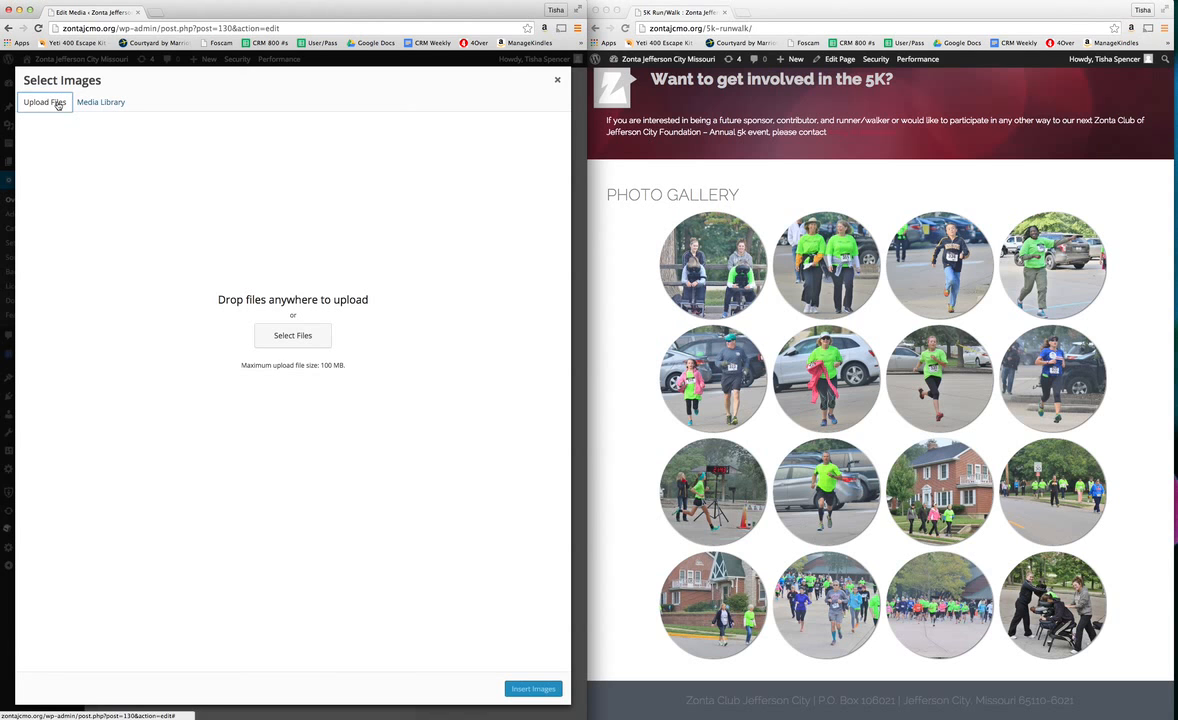
pyautogui.click(557, 81)
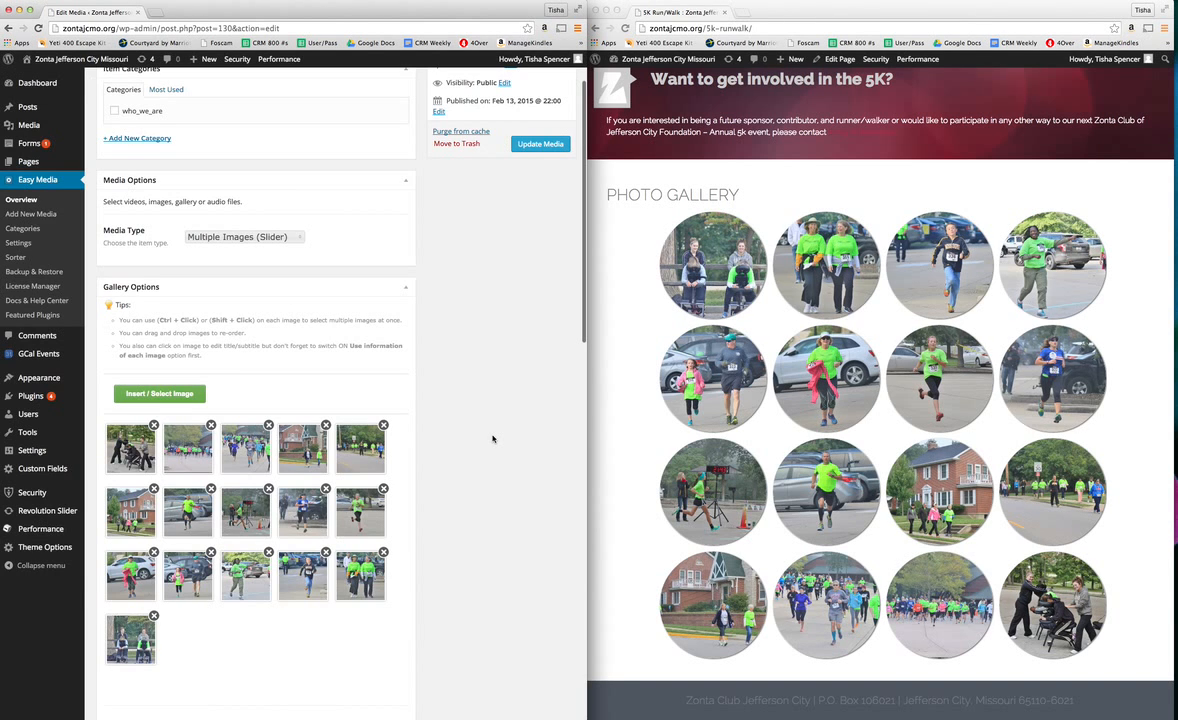
# Review the gallery's save options, return to the Easy Media overview and open a blank form for a new media item
pyautogui.scroll(2, 404, 325)
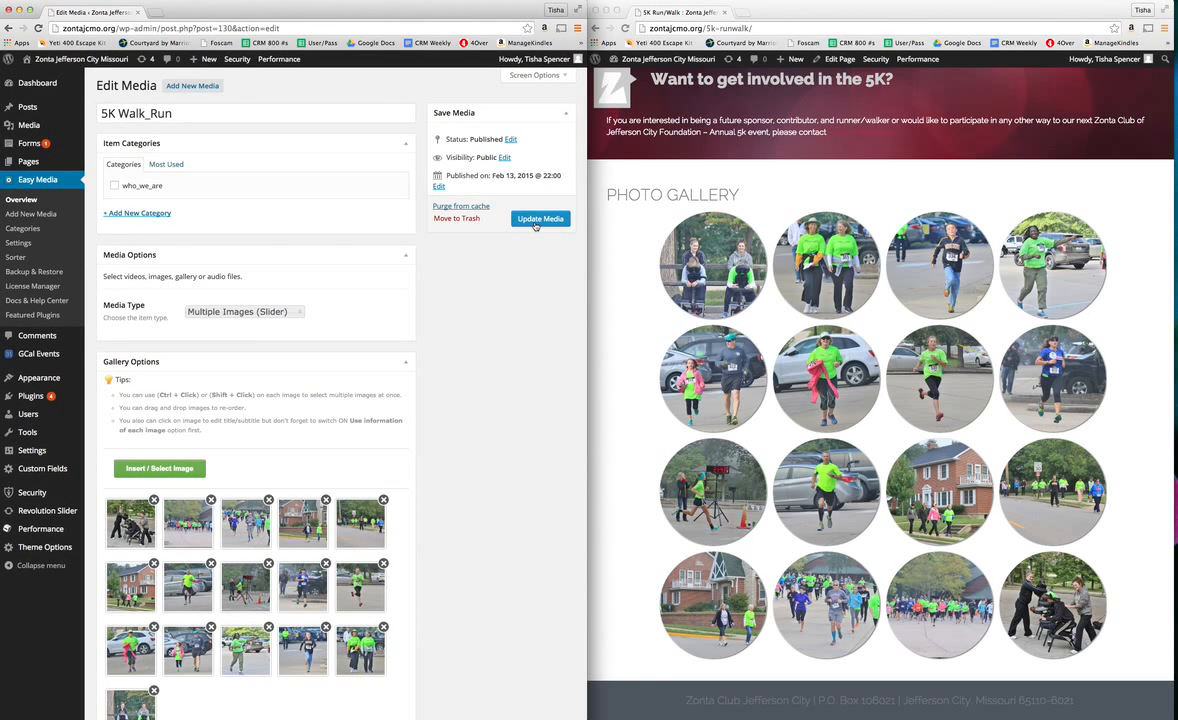
pyautogui.click(31, 185)
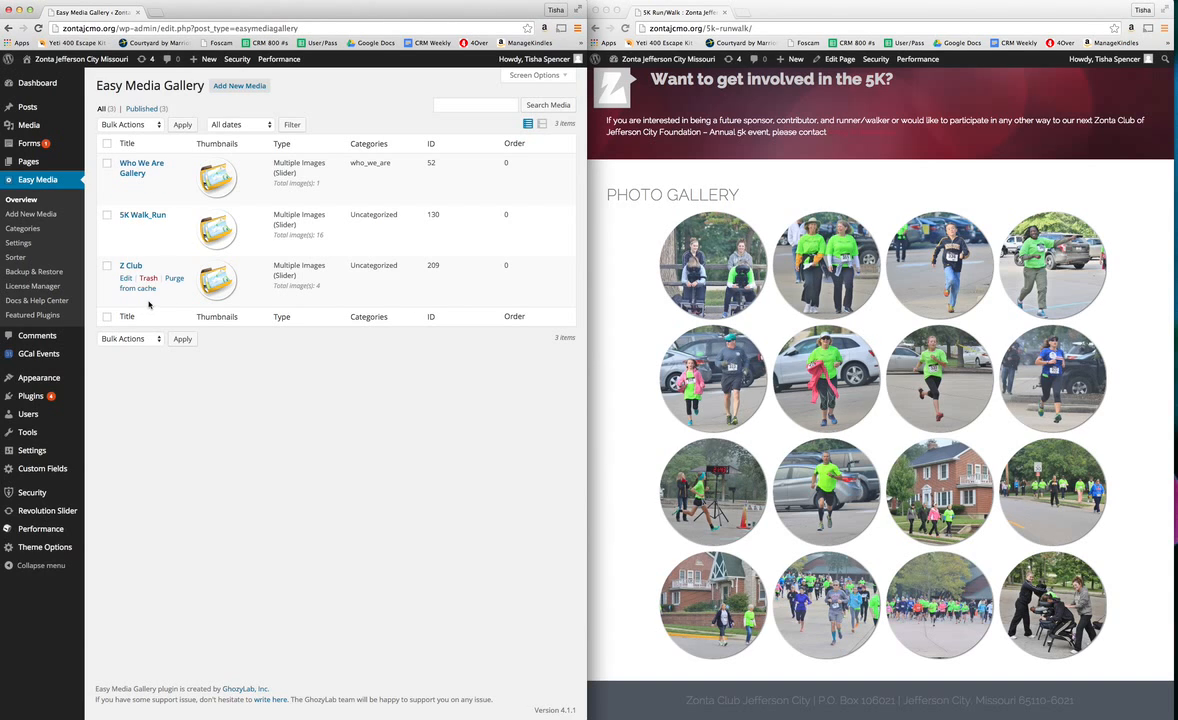
pyautogui.click(240, 86)
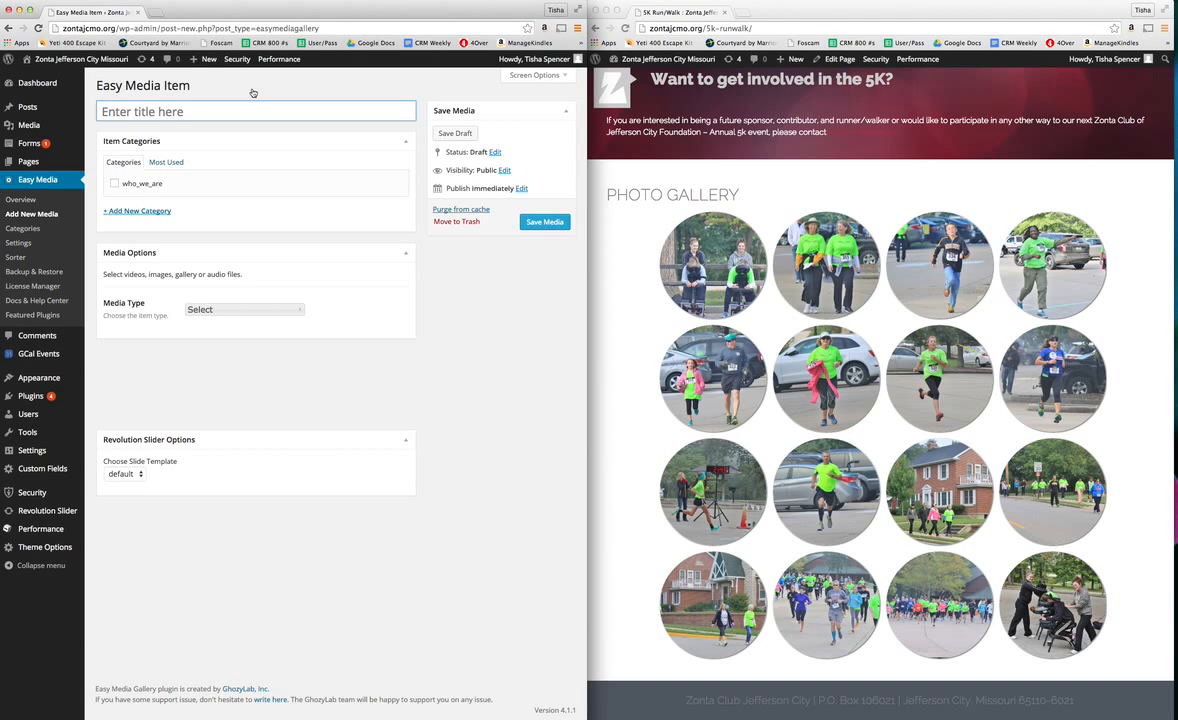
# Reopen the 5K Run/Walk page for editing and check its gallery shortcode
pyautogui.click(38, 164)
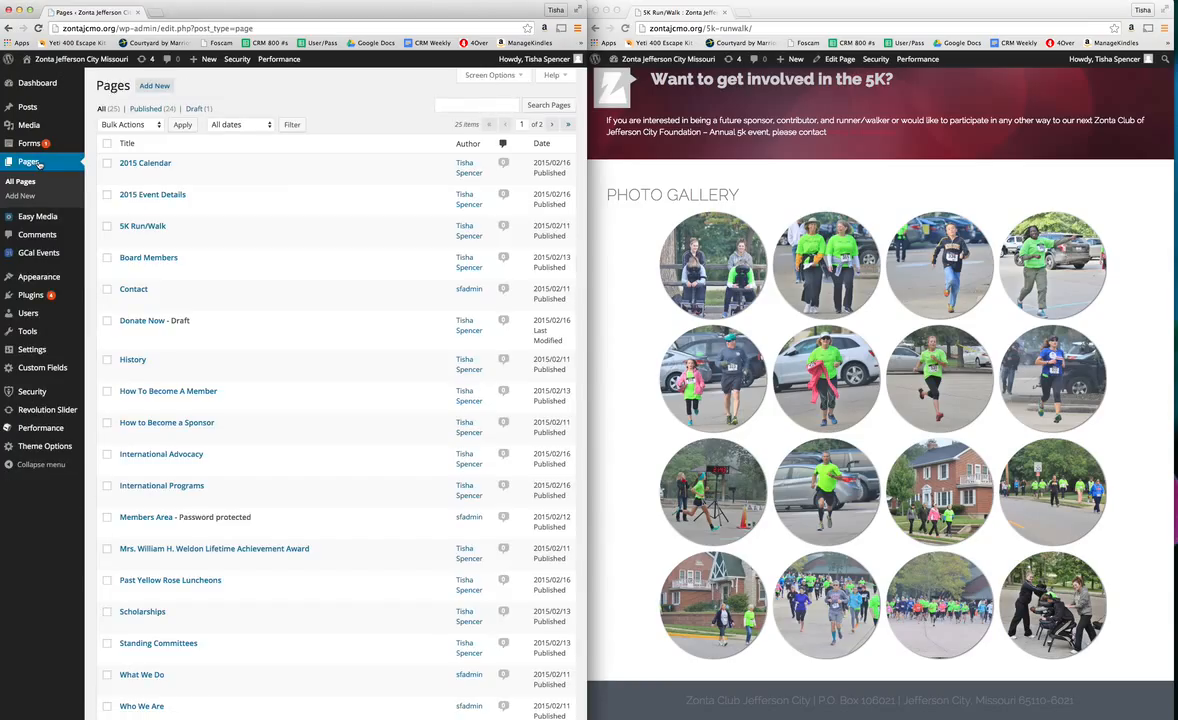
pyautogui.click(155, 228)
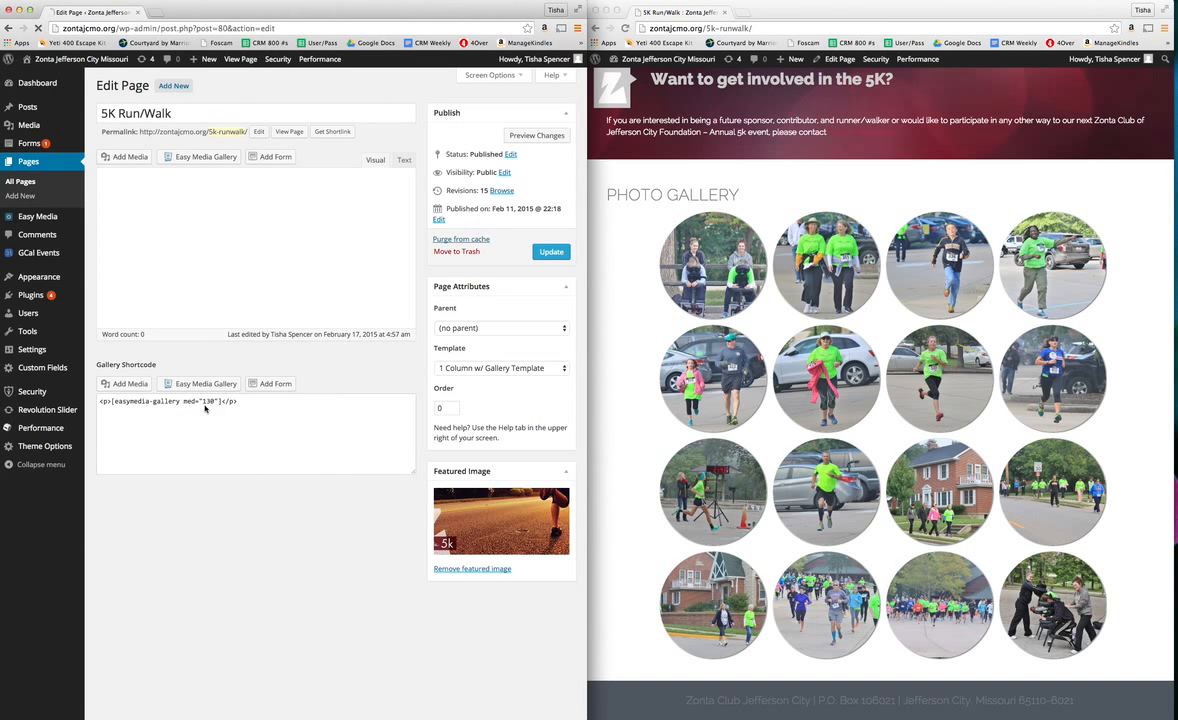
pyautogui.scroll(-6, 251, 476)
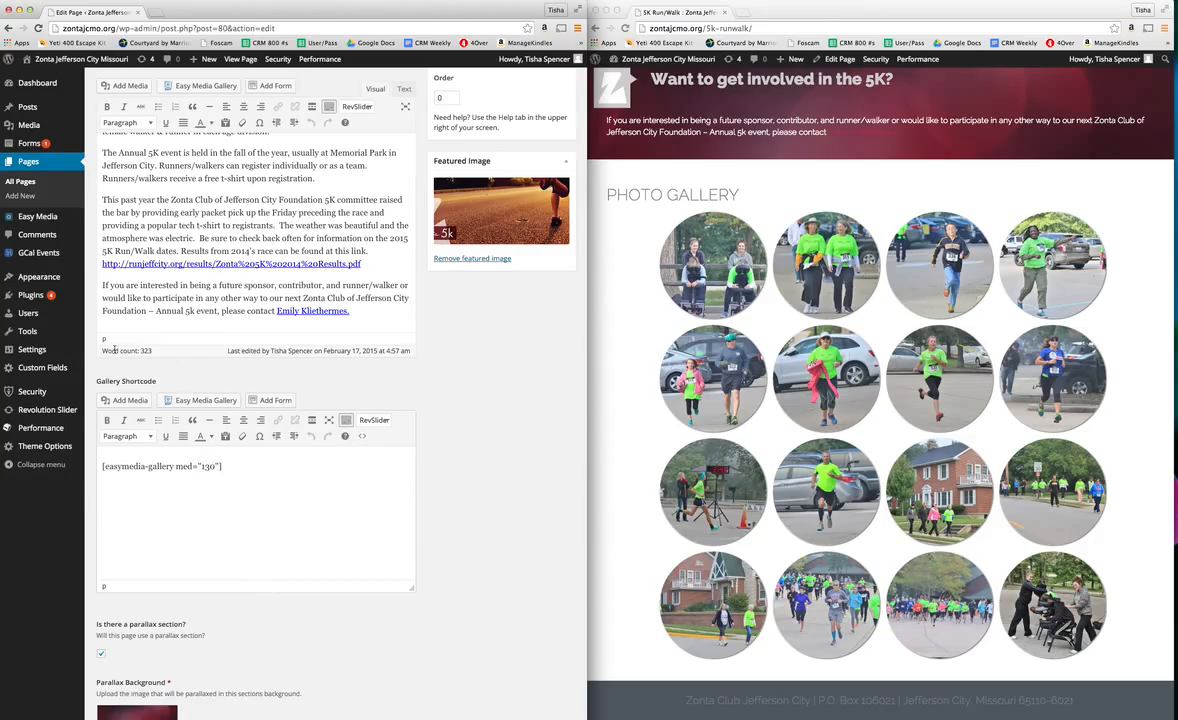
pyautogui.moveTo(73, 254)
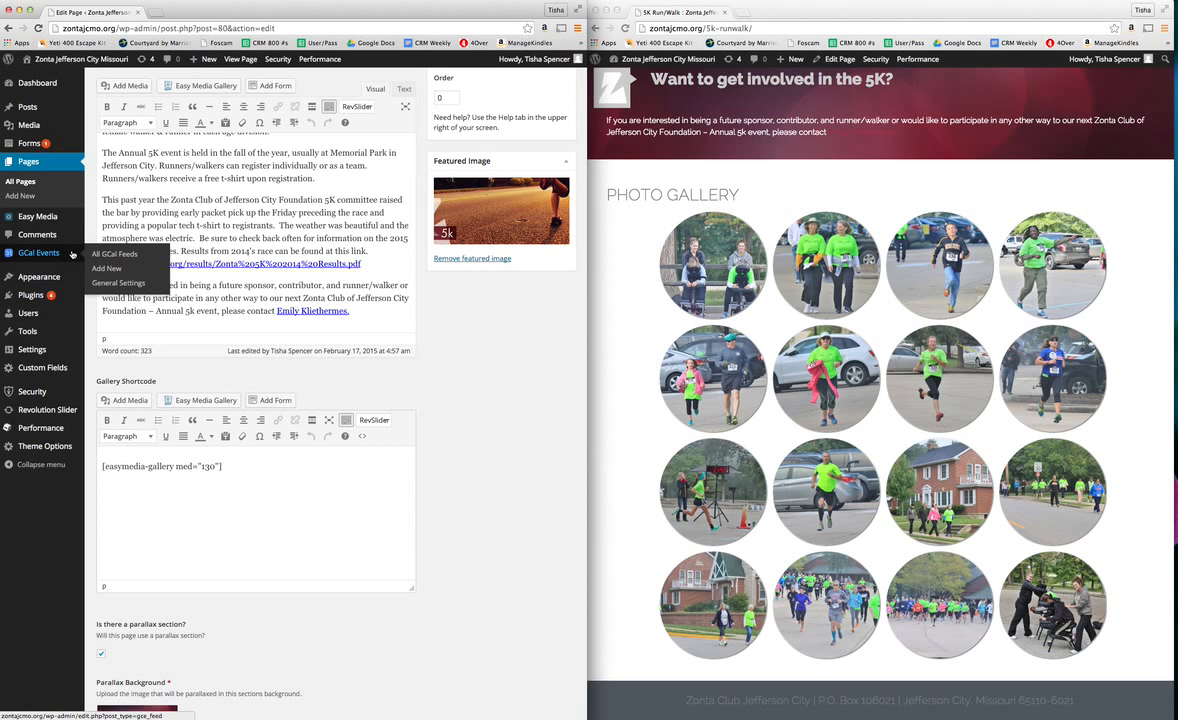
pyautogui.scroll(5, 205, 287)
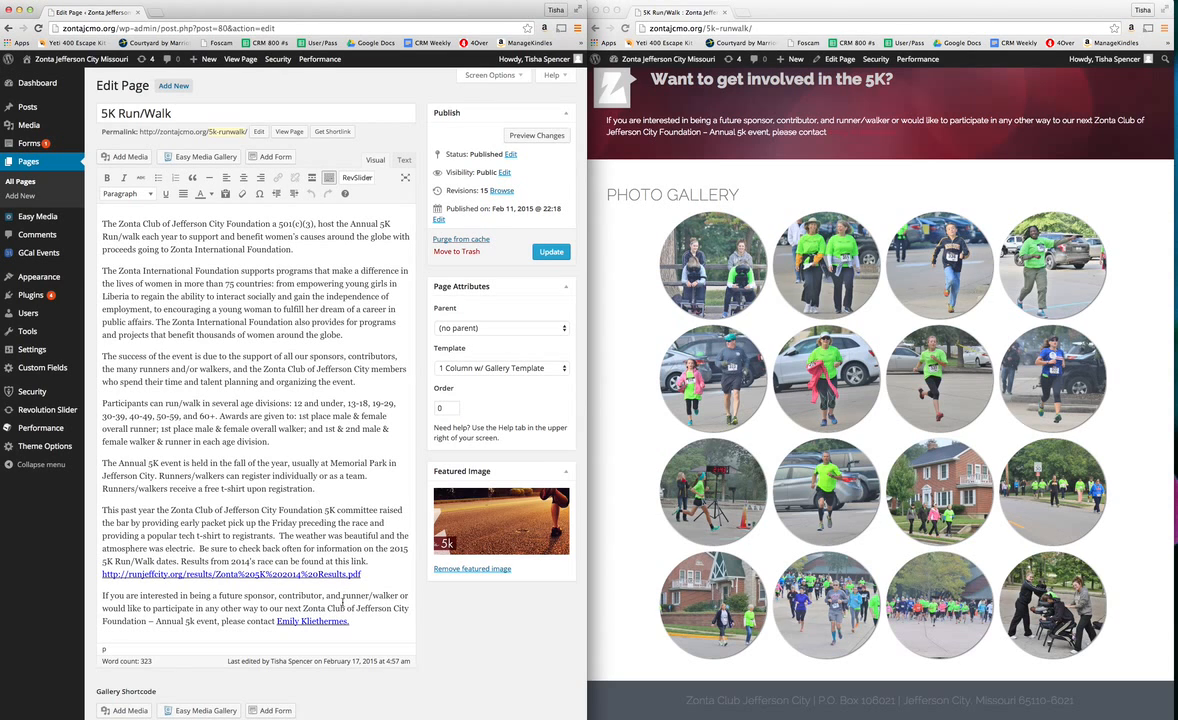
# Locate the 2014 race results link in the page content, open its PDF from the live page and return to the live page
pyautogui.click(377, 576)
pyautogui.scroll(5, 989, 326)
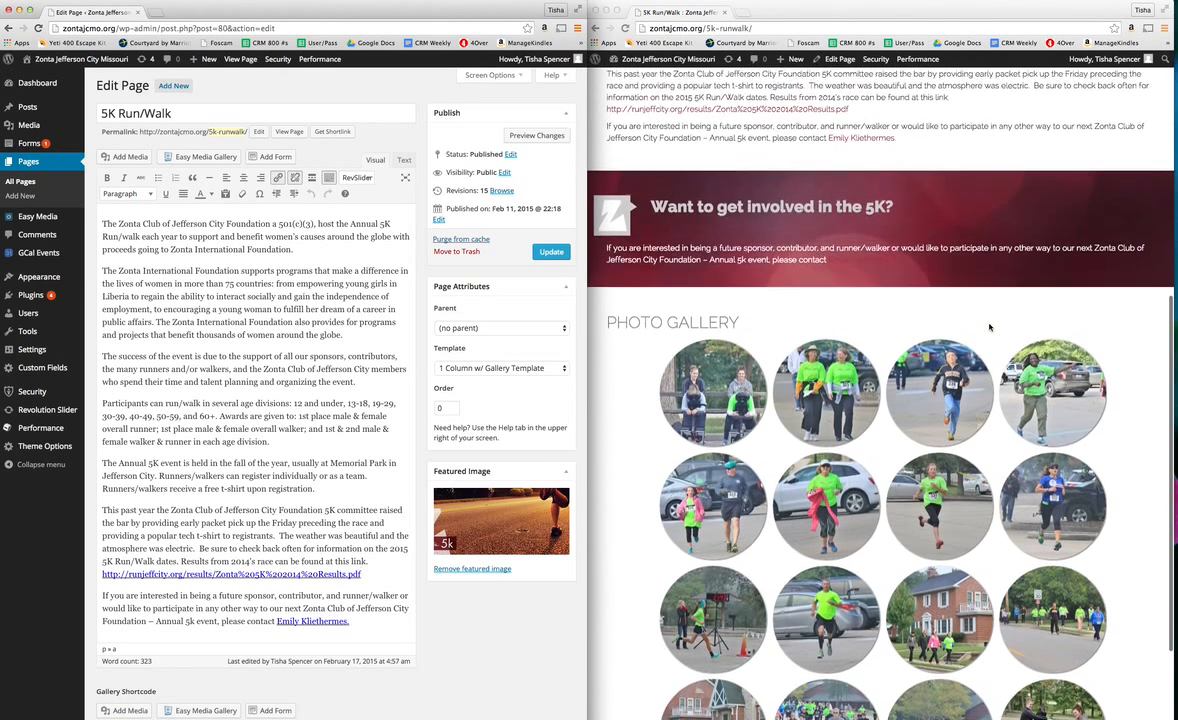
pyautogui.scroll(3, 989, 326)
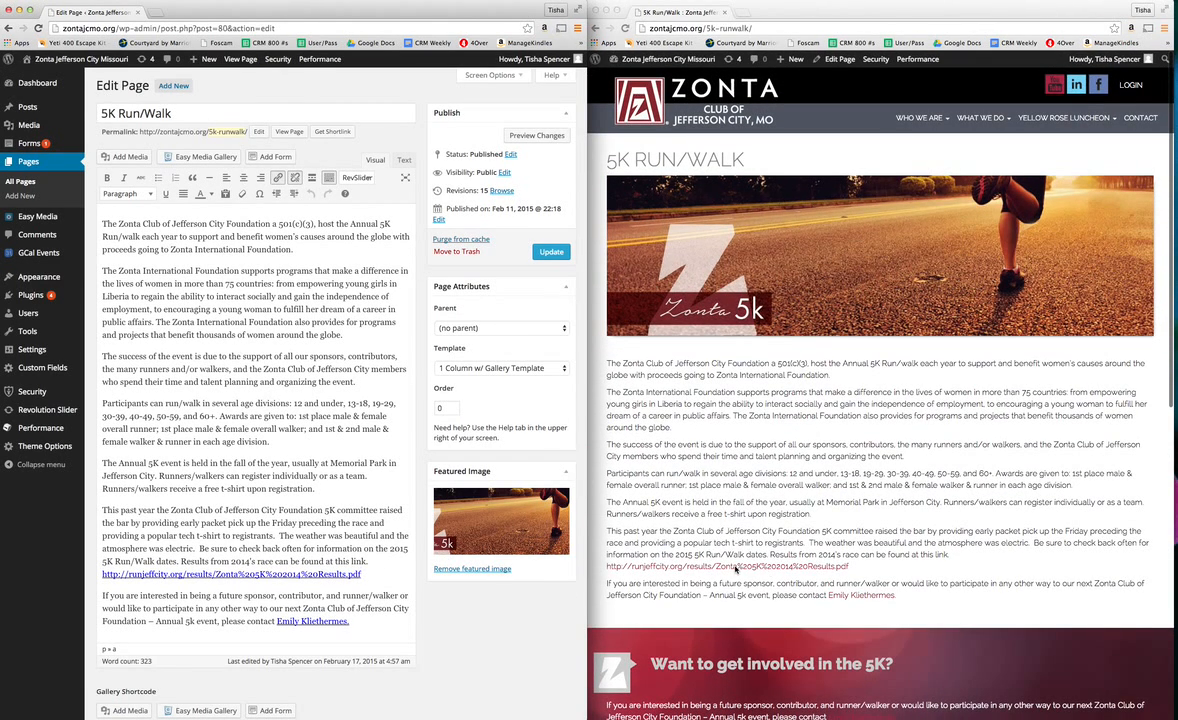
pyautogui.click(740, 569)
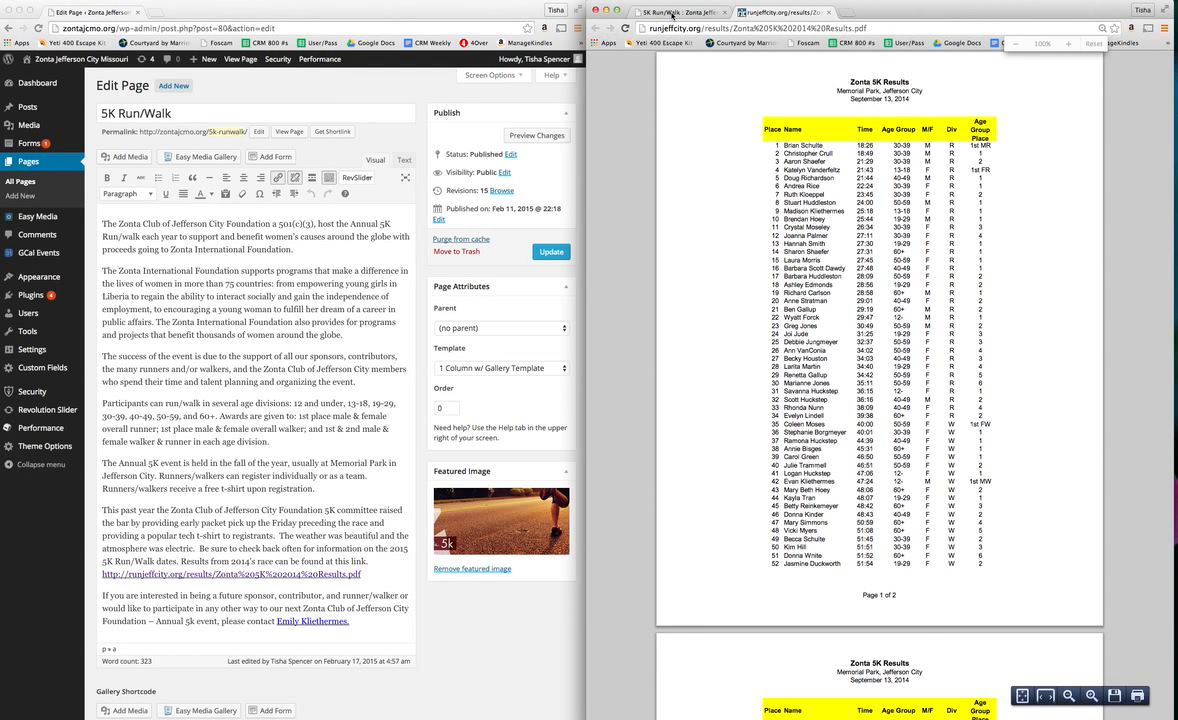
pyautogui.click(673, 14)
# Insert two blank paragraphs after the race results link in the page content
pyautogui.click(332, 527)
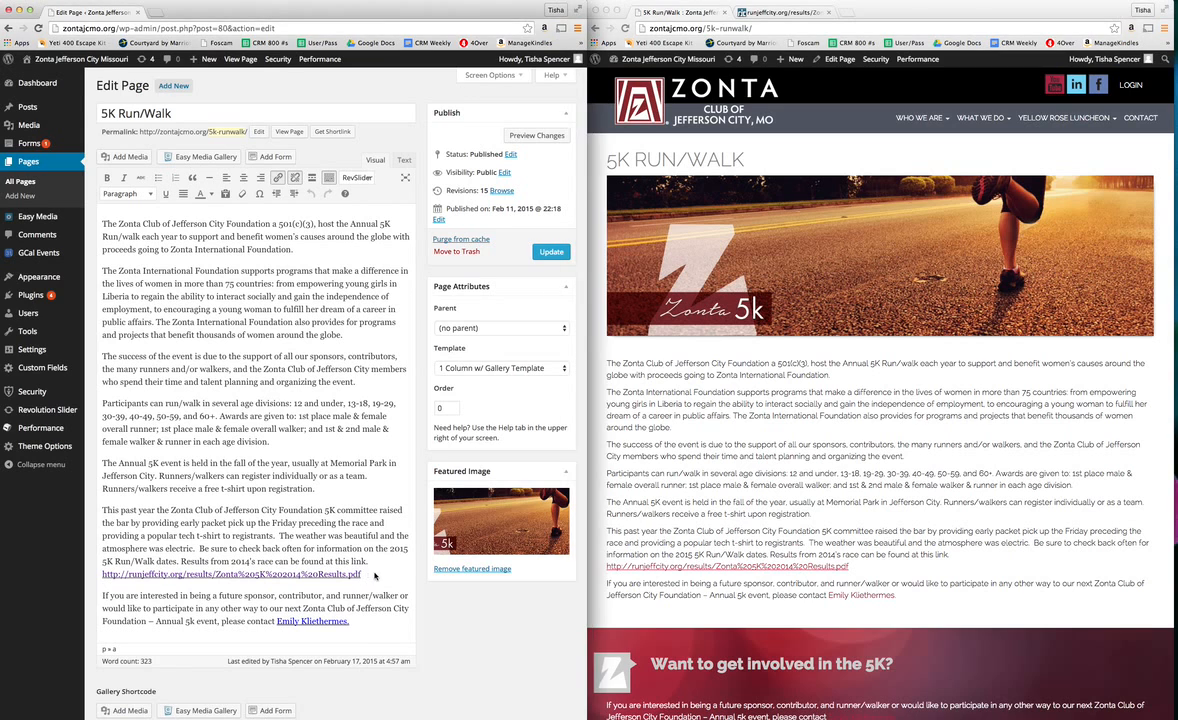
pyautogui.press('Return')
pyautogui.press('Return')
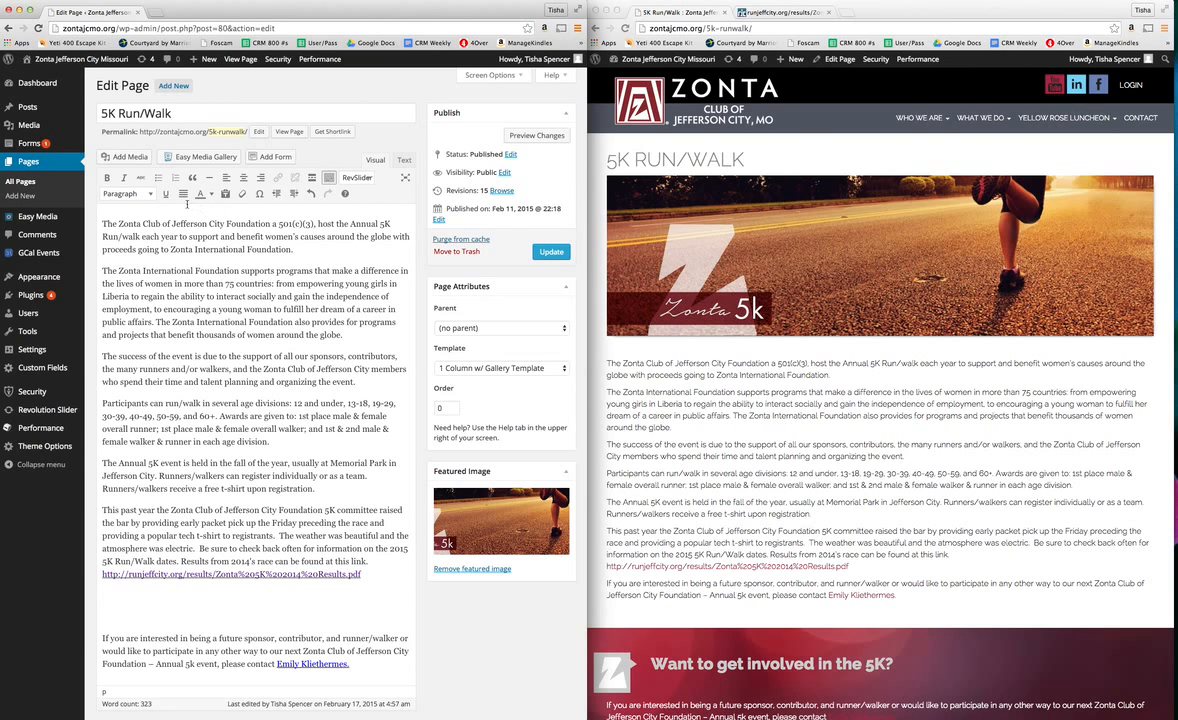
# Review the Insert Media upload and library options, view the attachment details of Prospective-membership-Form-02-14-14.pdf, and return to the page content without inserting it
pyautogui.click(127, 157)
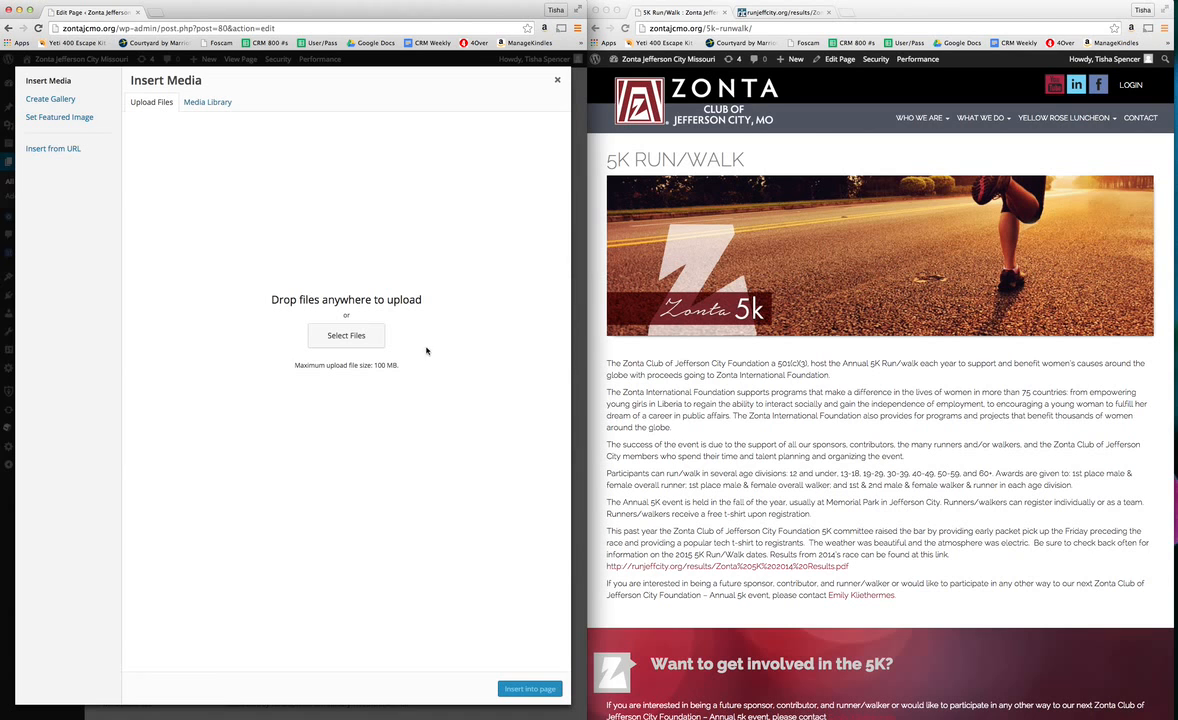
pyautogui.click(206, 103)
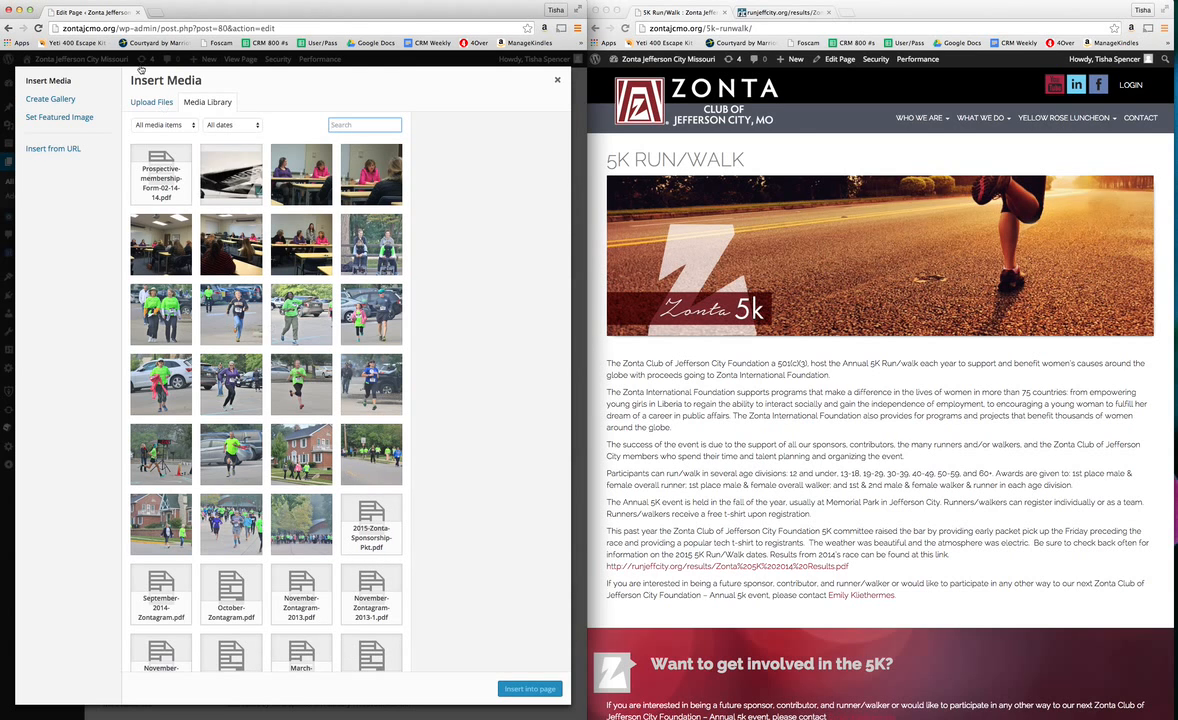
pyautogui.click(153, 106)
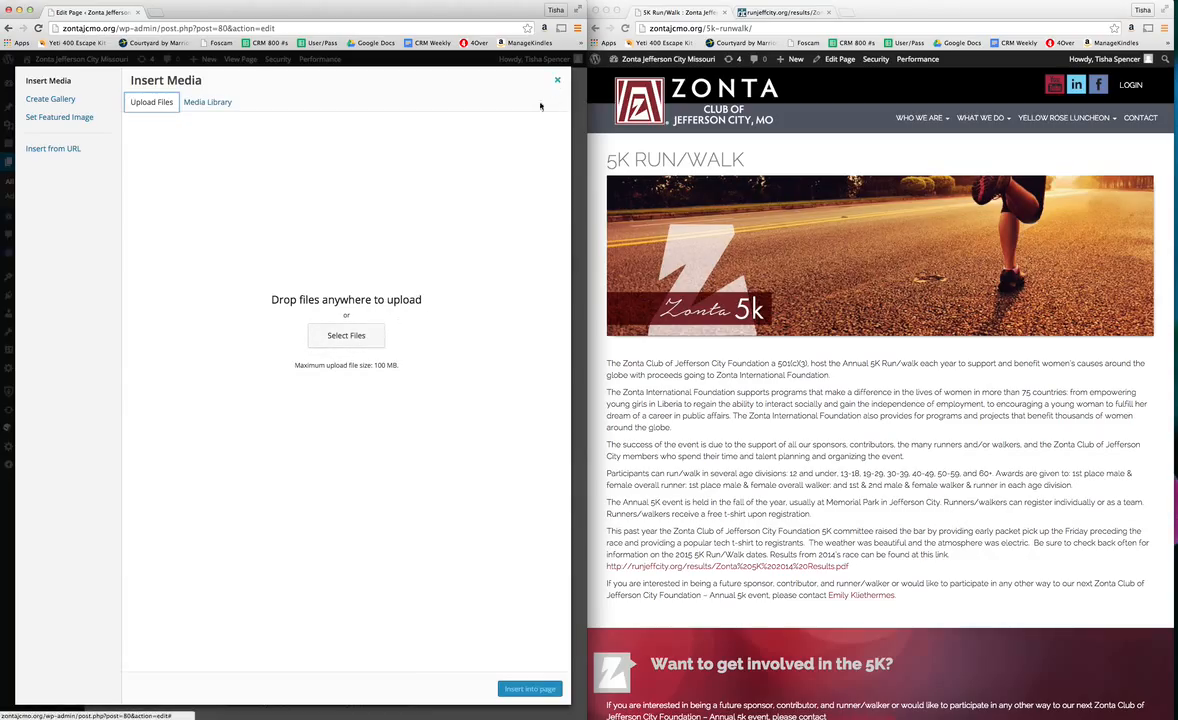
pyautogui.click(187, 100)
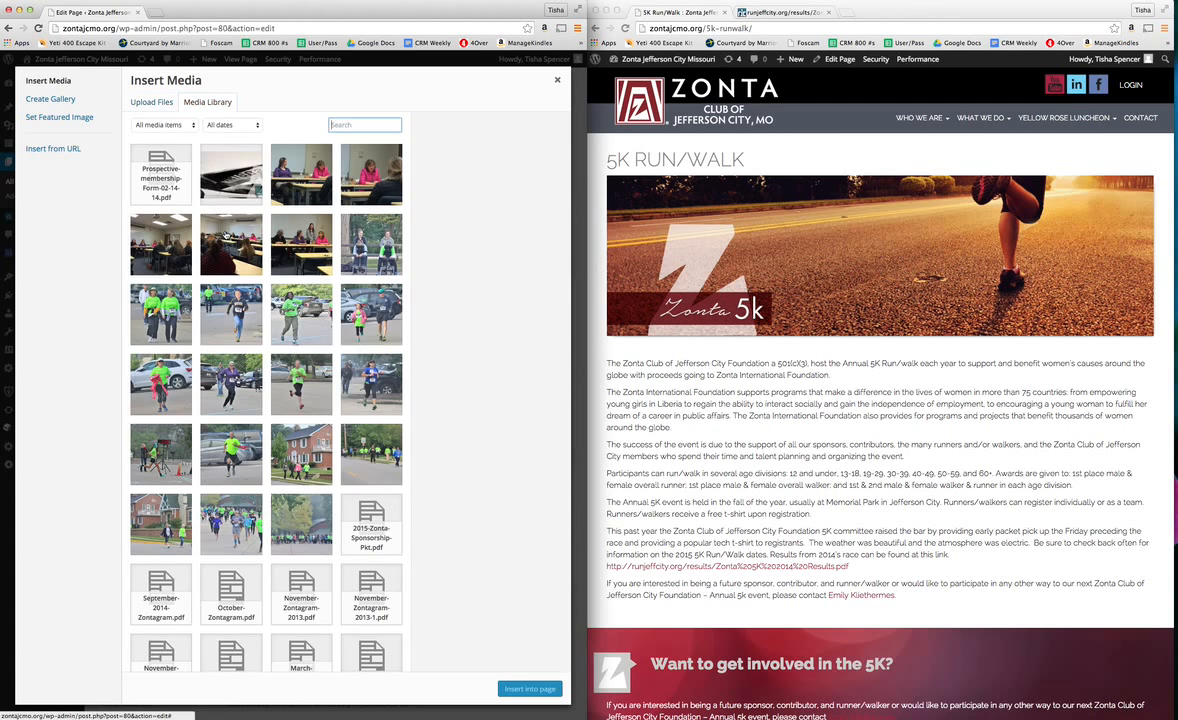
pyautogui.click(174, 186)
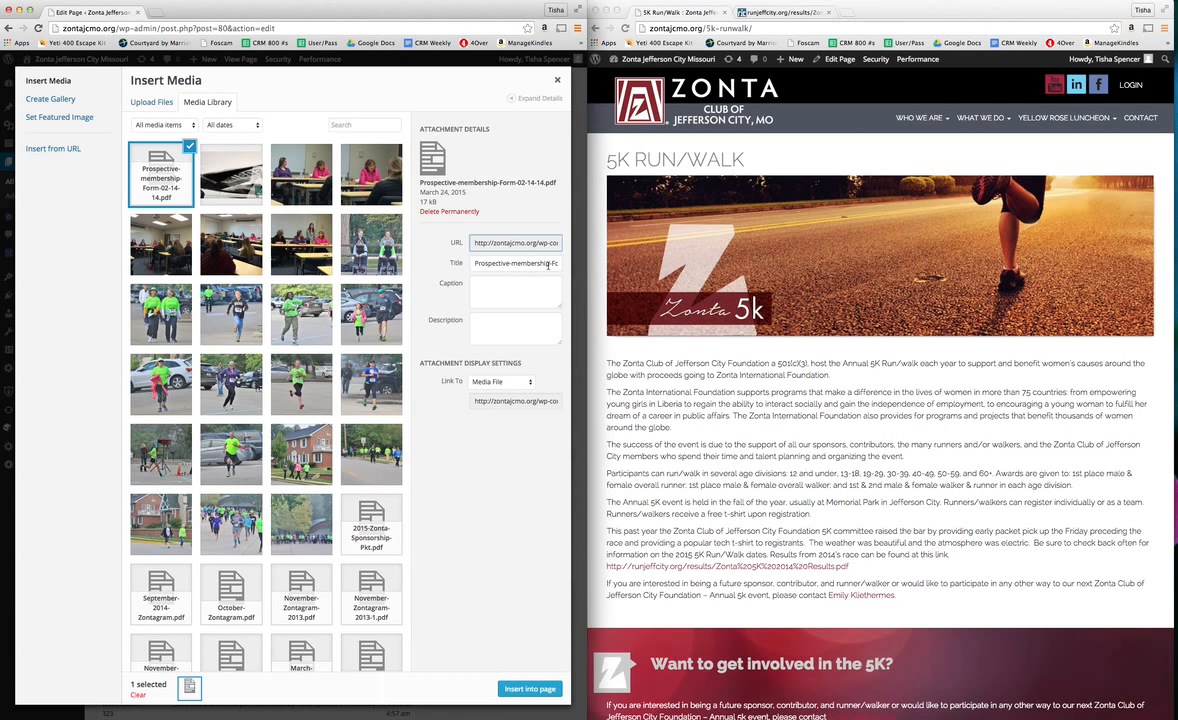
pyautogui.click(557, 79)
pyautogui.scroll(-4, 279, 513)
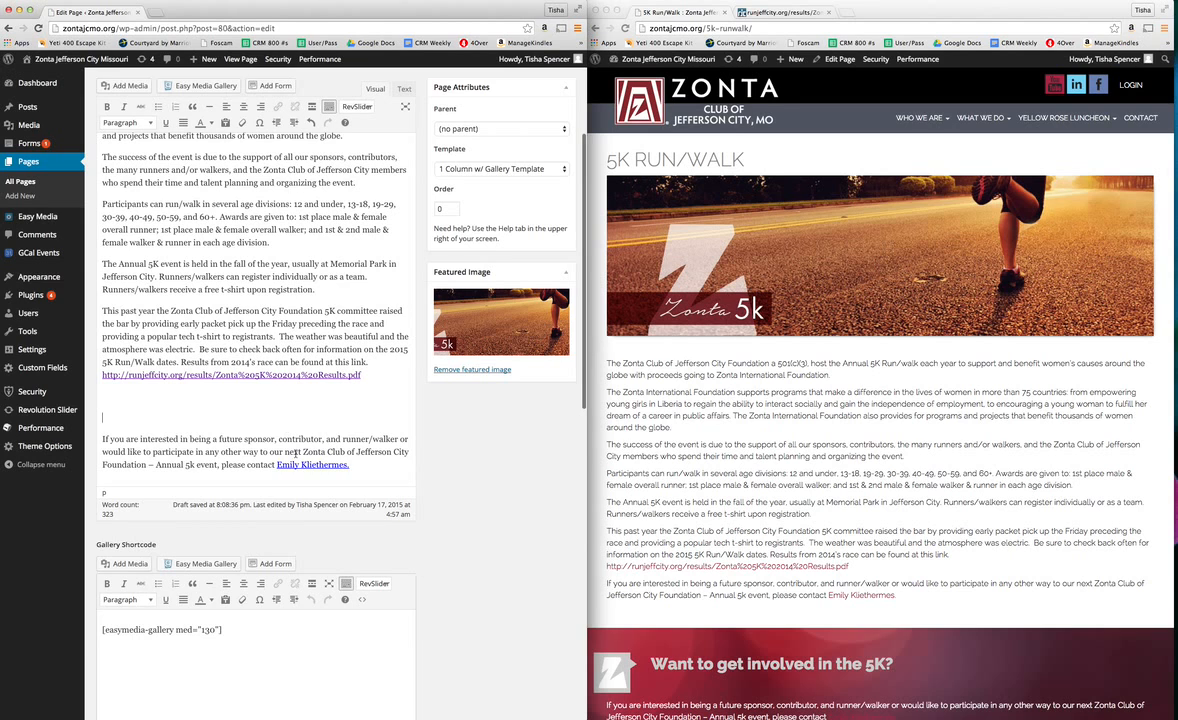
# Check the mailto link behind the contact's name in the last paragraph of the page content and close the link settings
pyautogui.moveTo(277, 464); pyautogui.dragTo(349, 466)
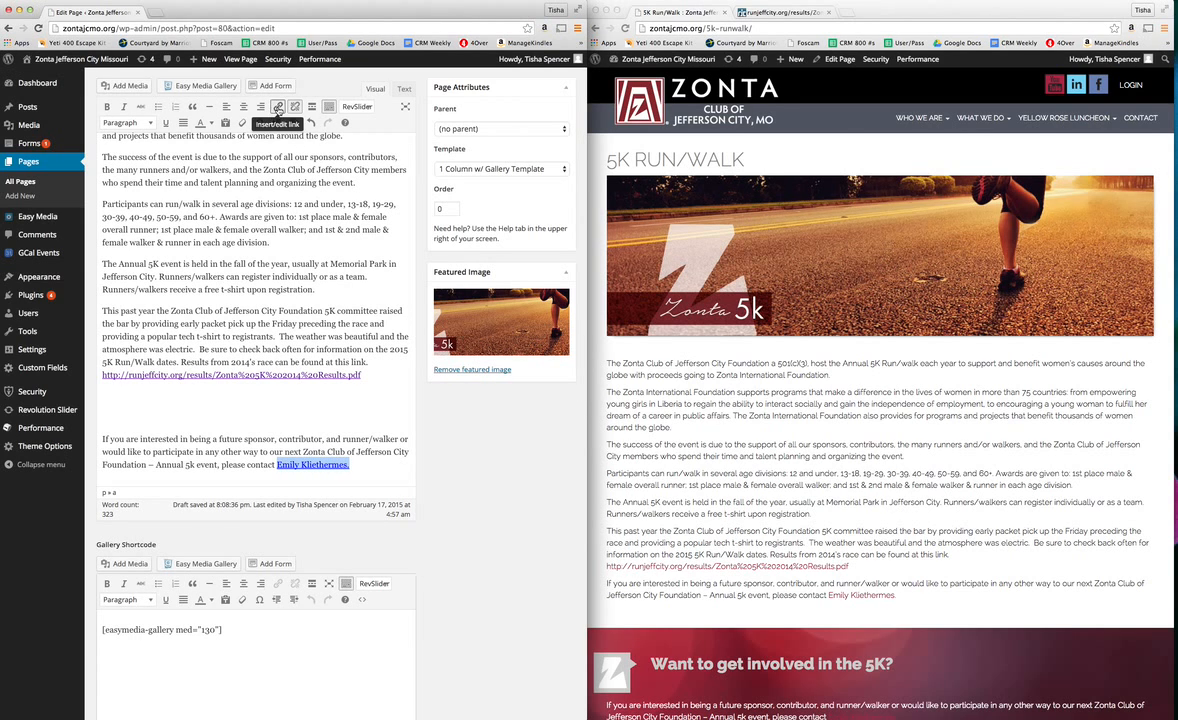
pyautogui.click(279, 106)
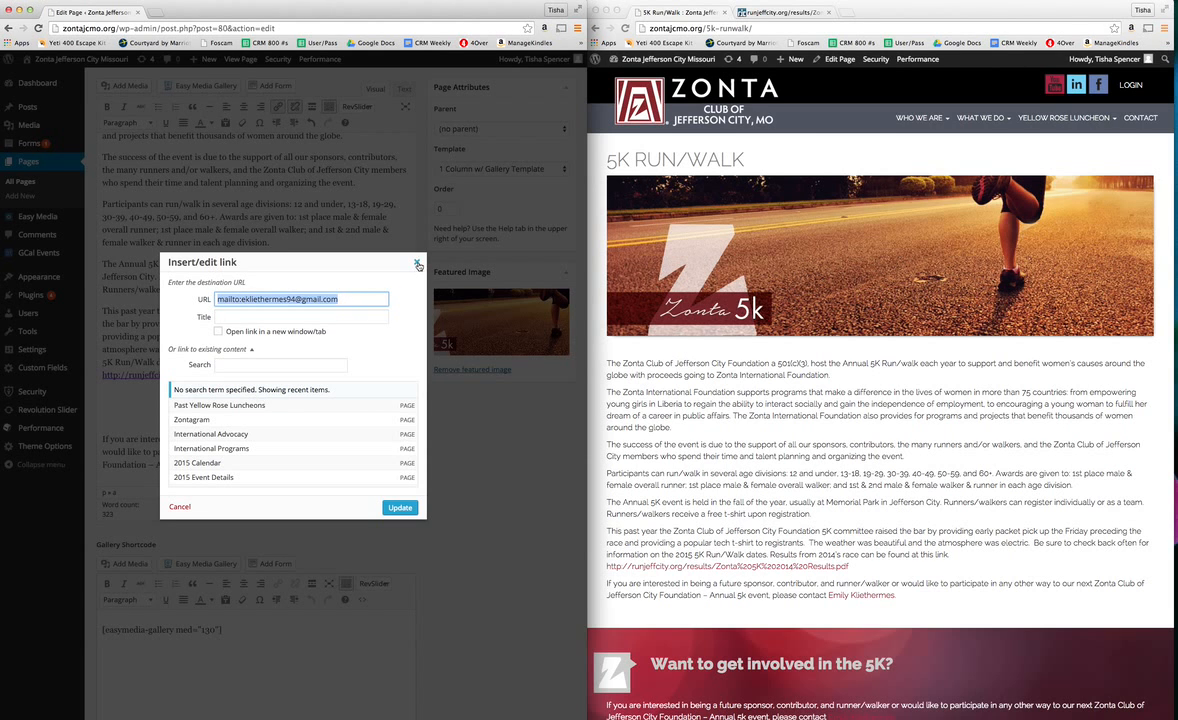
pyautogui.click(400, 507)
pyautogui.click(354, 472)
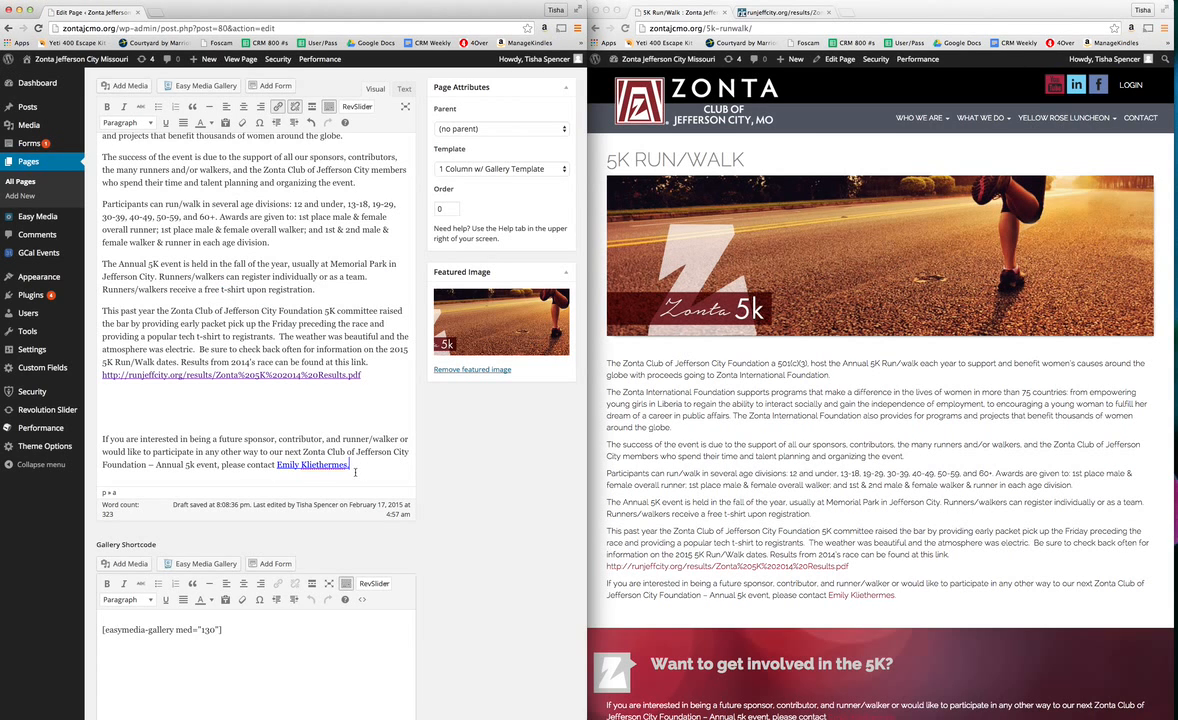
# Remove the blank paragraphs after the race results link and update the 5K Run/Walk page
pyautogui.click(239, 404)
pyautogui.write('=')
pyautogui.press('BackSpace')
pyautogui.press('BackSpace')
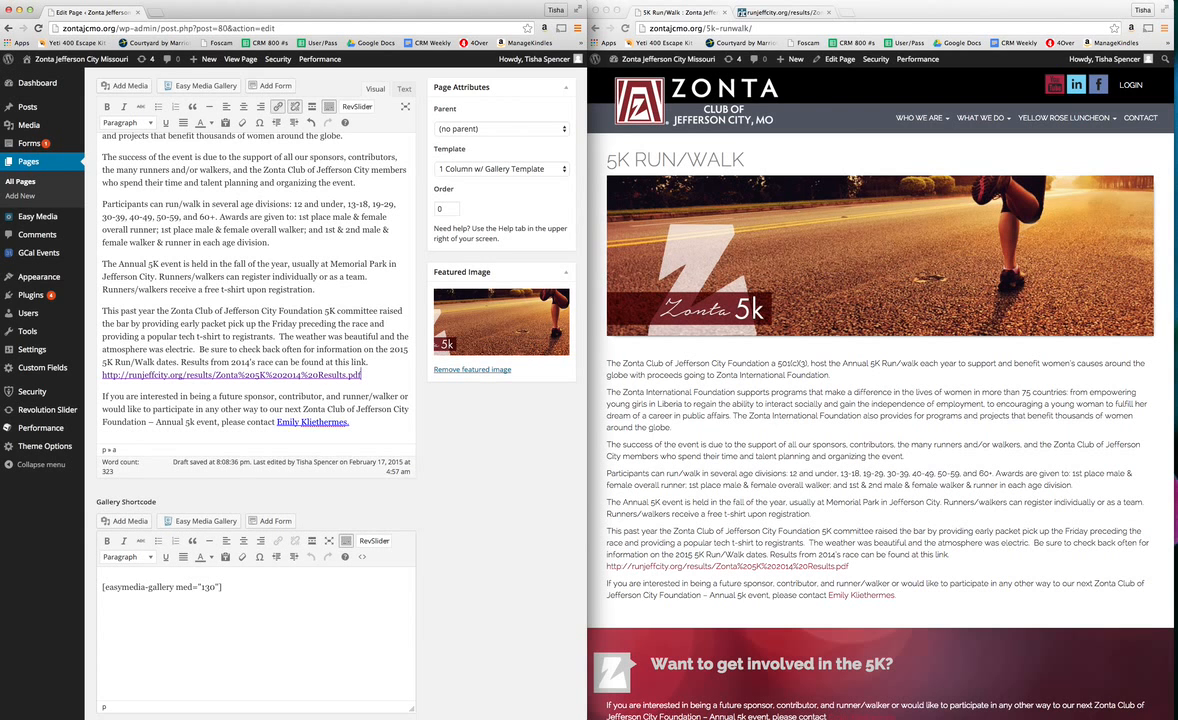
pyautogui.scroll(5, 236, 324)
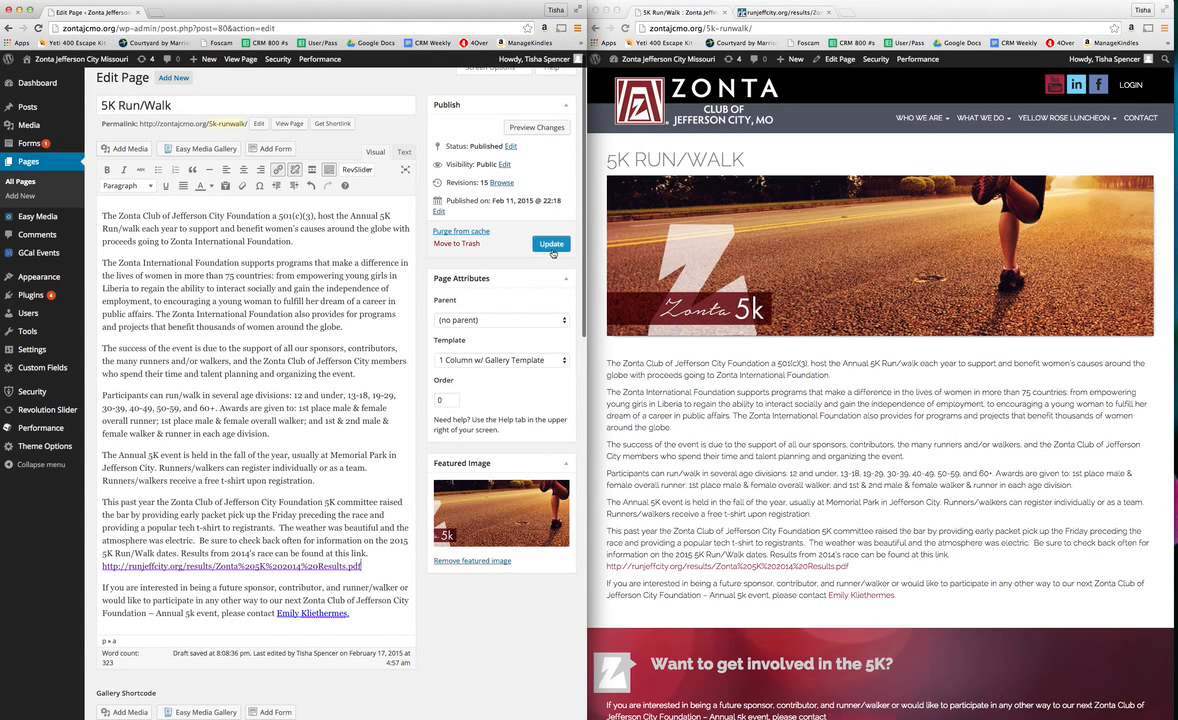
pyautogui.click(552, 244)
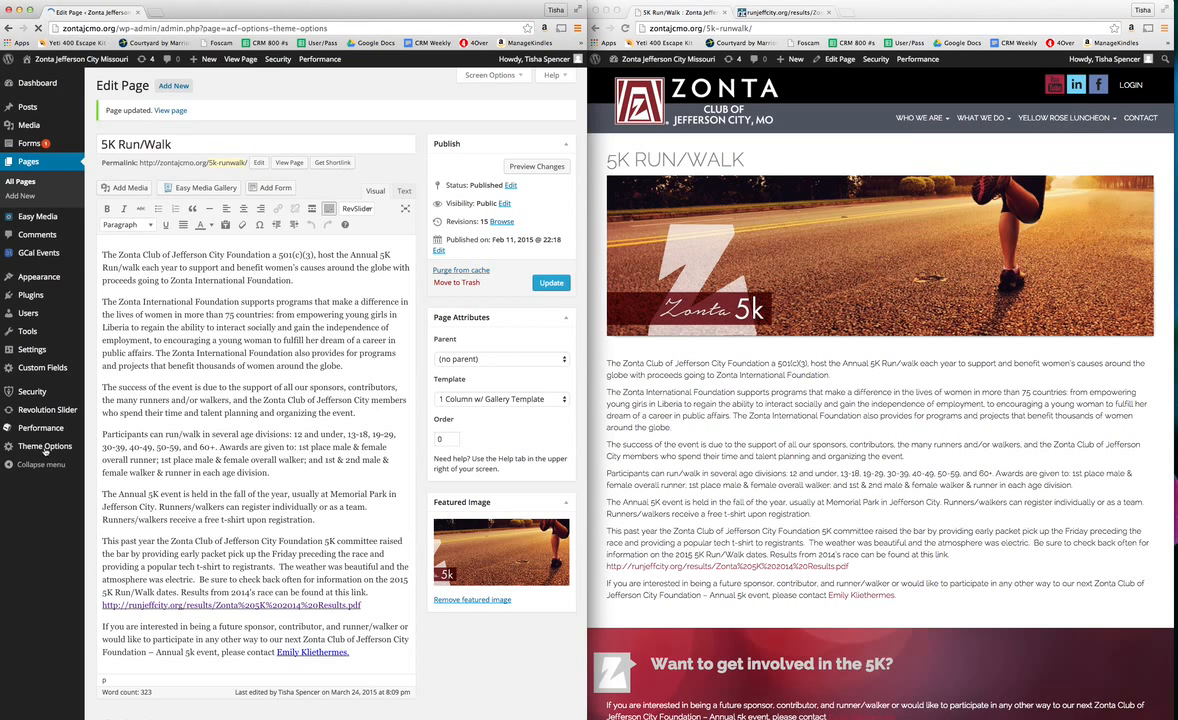
# Open Theme Options and compare the Footer Copy with the footer on the live homepage
pyautogui.click(109, 450)
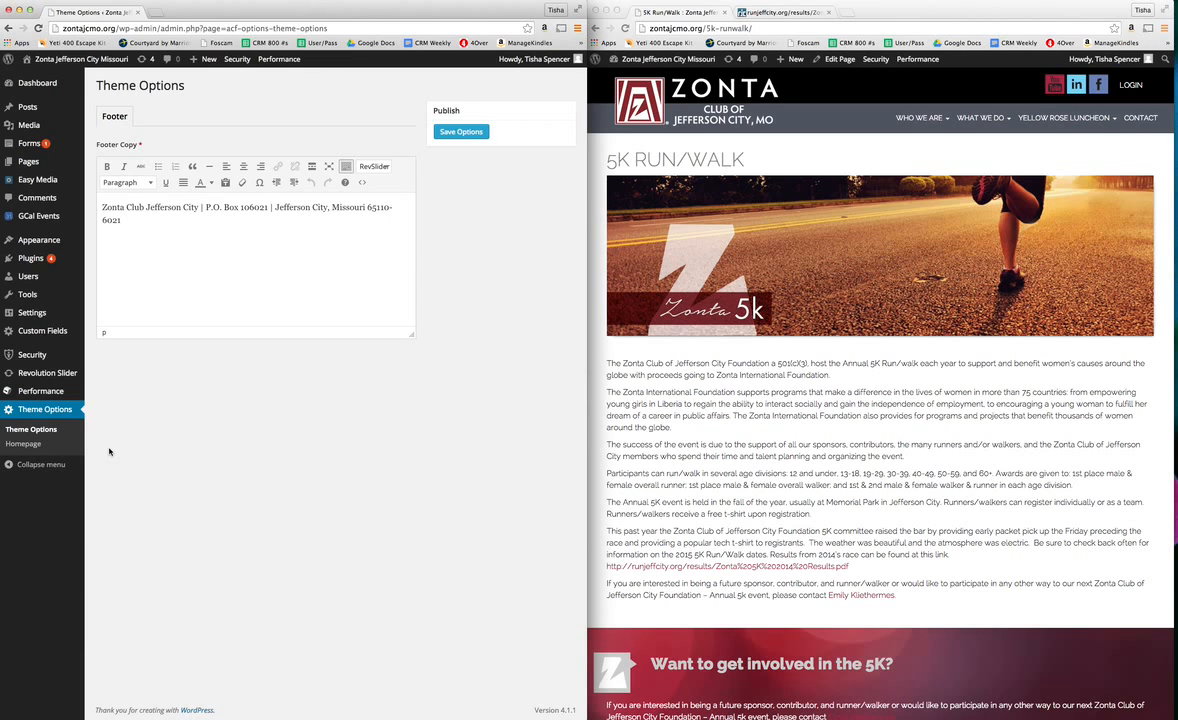
pyautogui.click(640, 105)
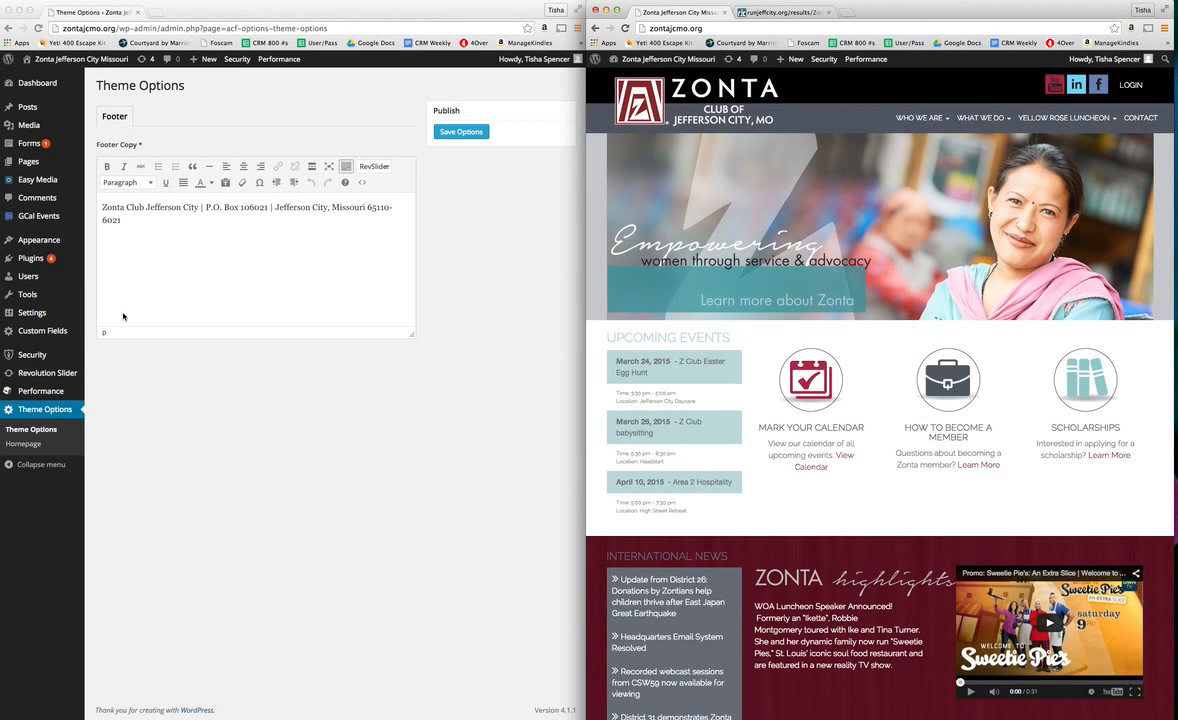
pyautogui.scroll(-3, 773, 498)
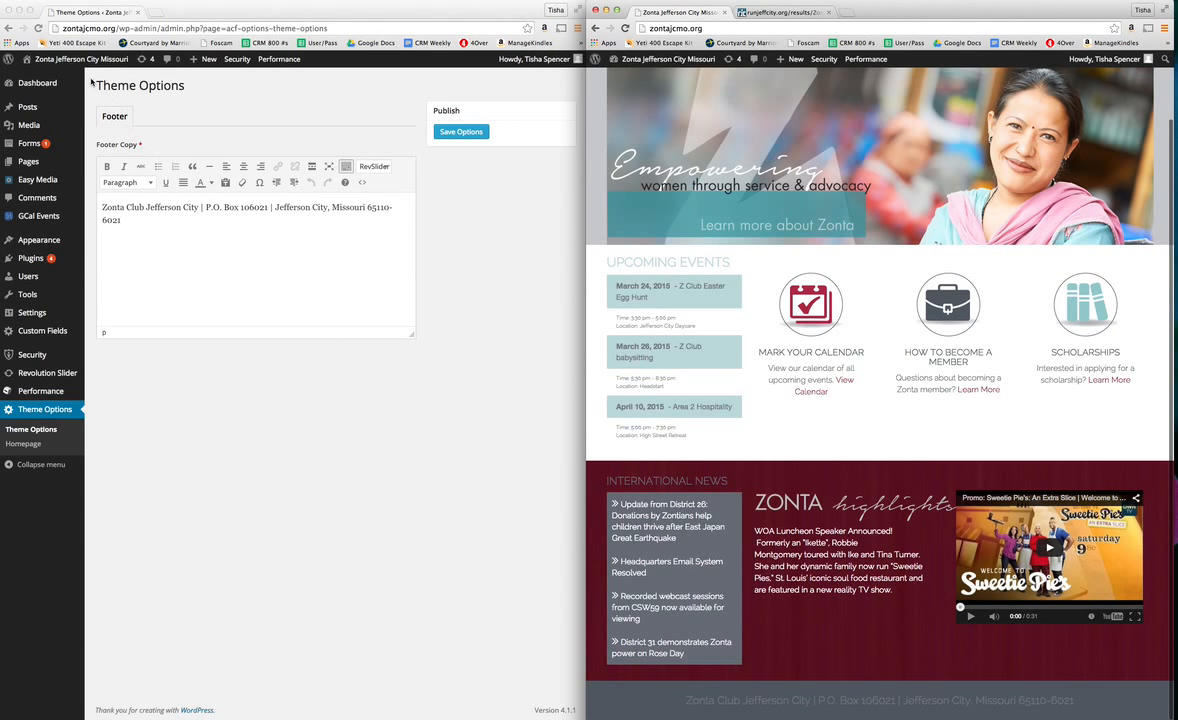
# Open the Homepage theme options and review the header social media links and the three large icon sections against the live homepage
pyautogui.click(26, 445)
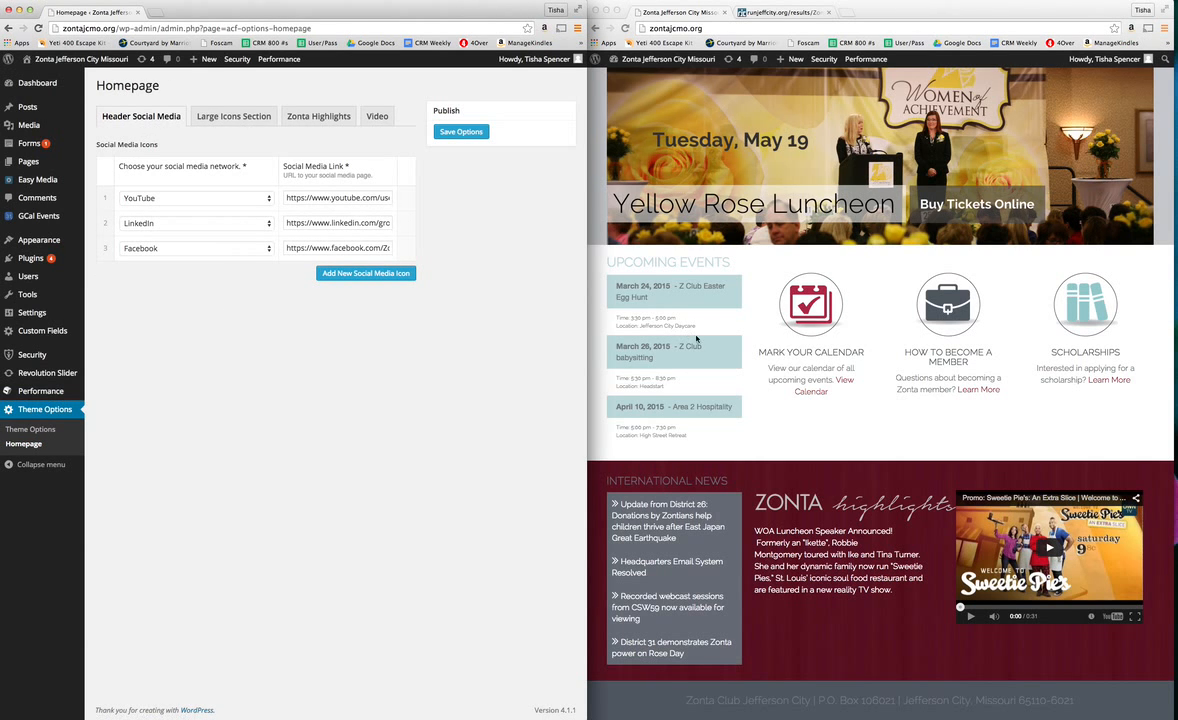
pyautogui.scroll(2, 697, 339)
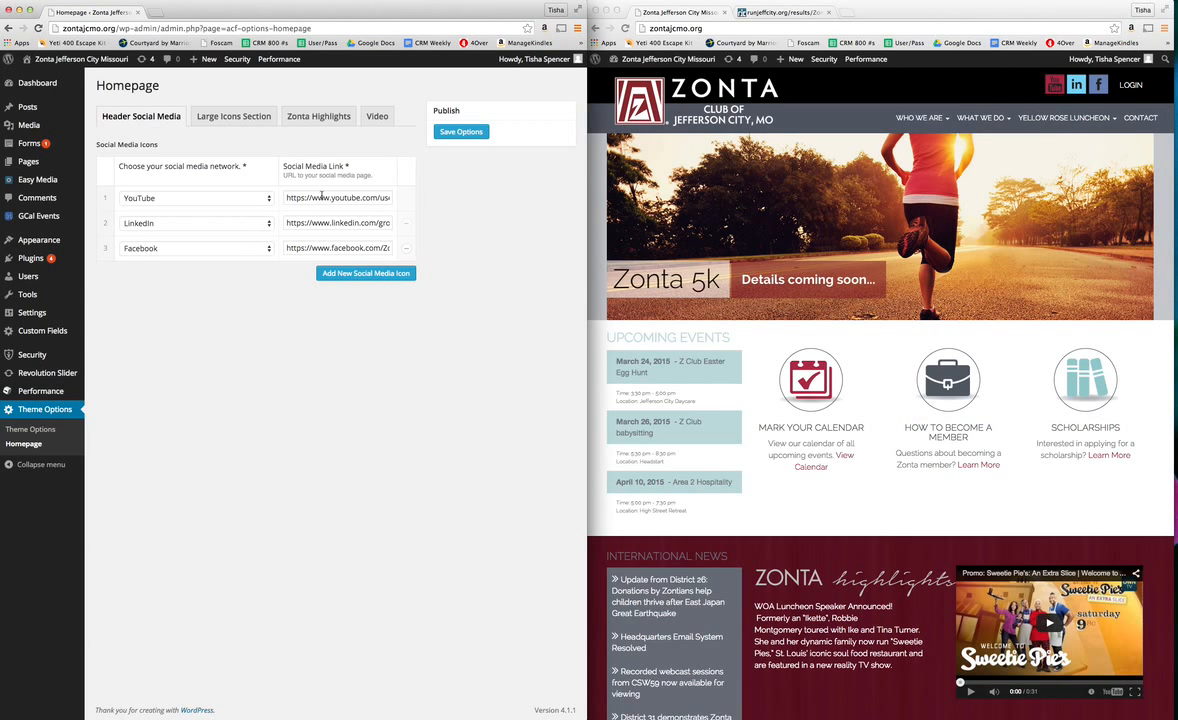
pyautogui.click(211, 115)
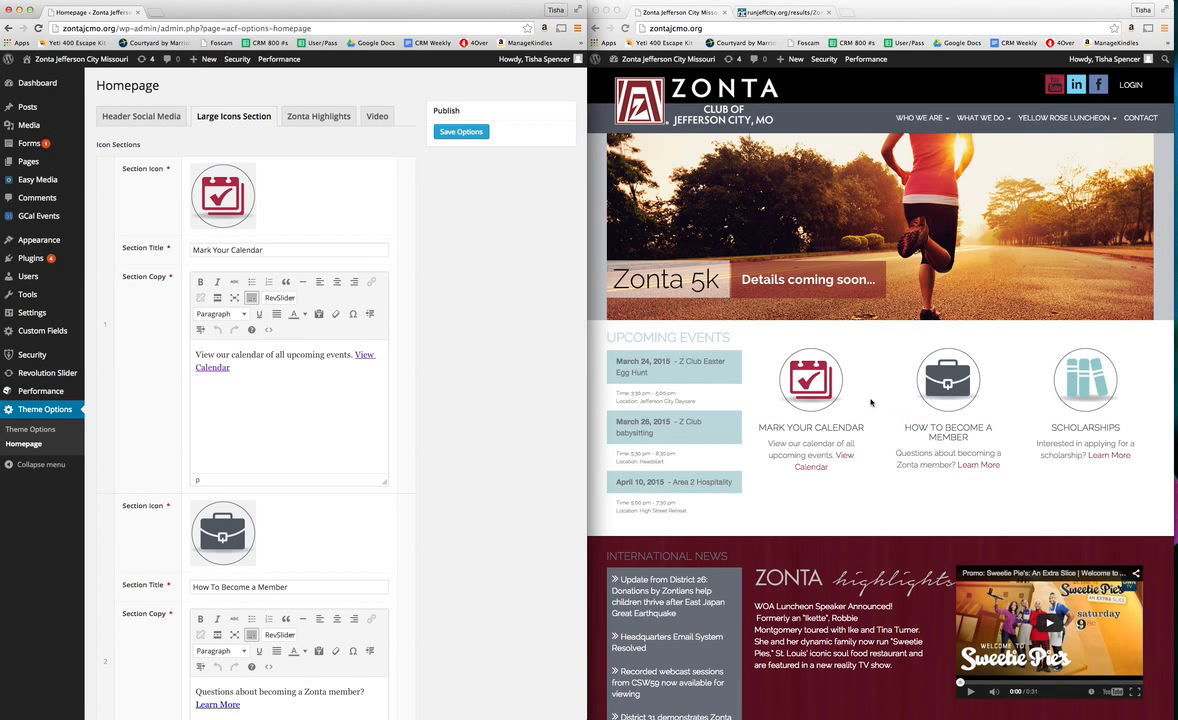
pyautogui.scroll(-4, 249, 417)
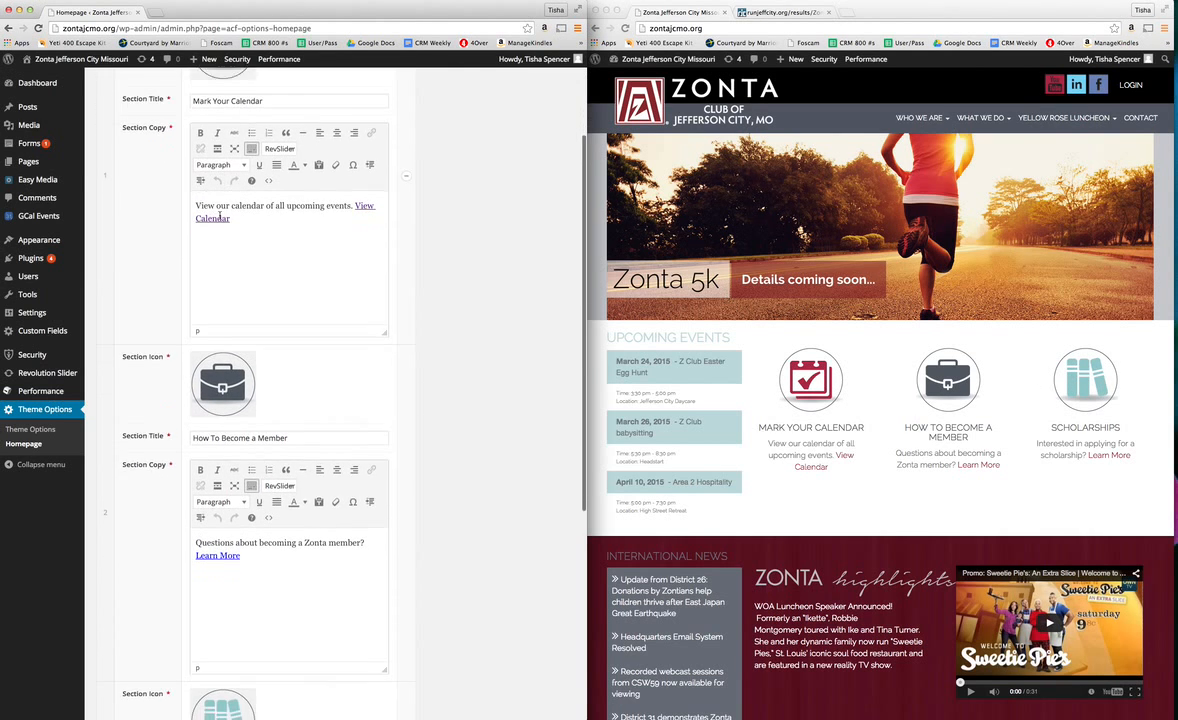
pyautogui.scroll(-6, 249, 417)
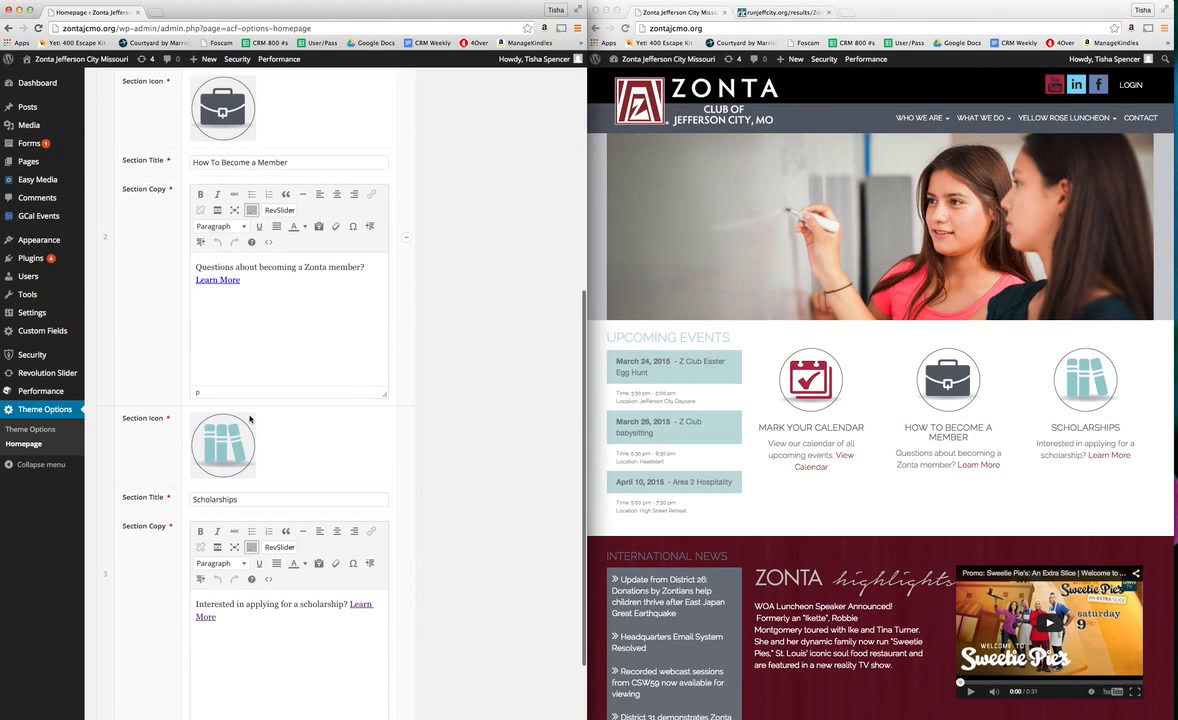
pyautogui.scroll(1, 270, 340)
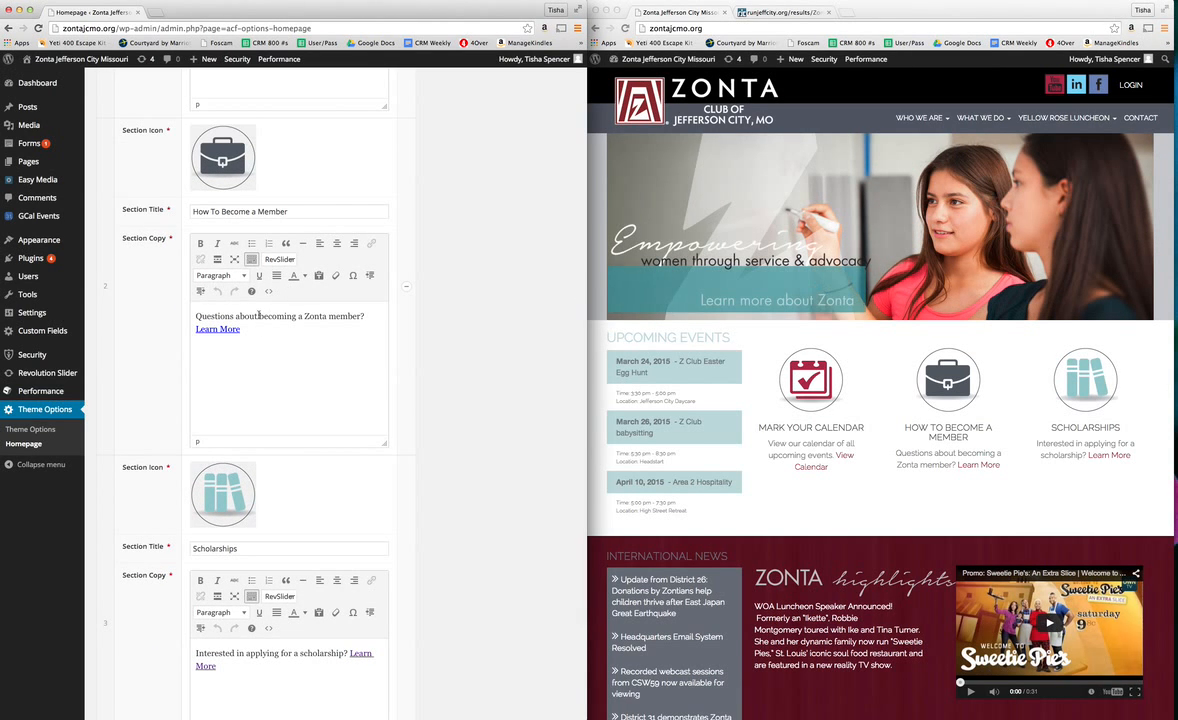
pyautogui.scroll(2, 277, 342)
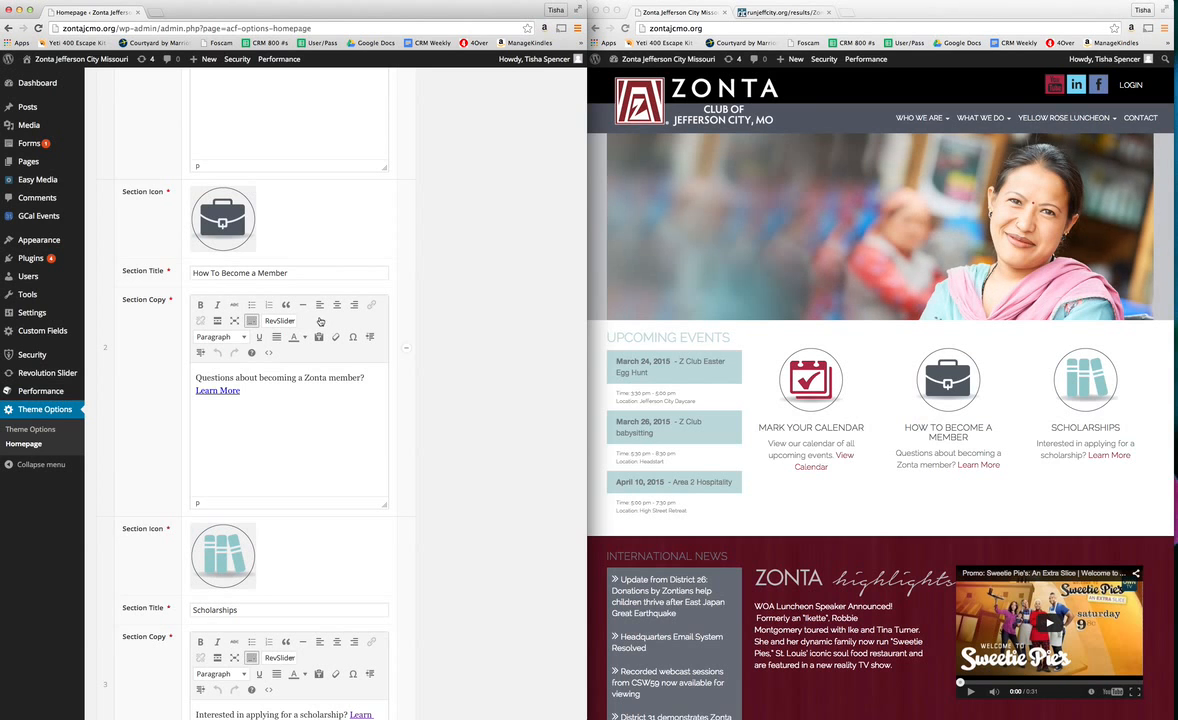
pyautogui.scroll(5, 389, 323)
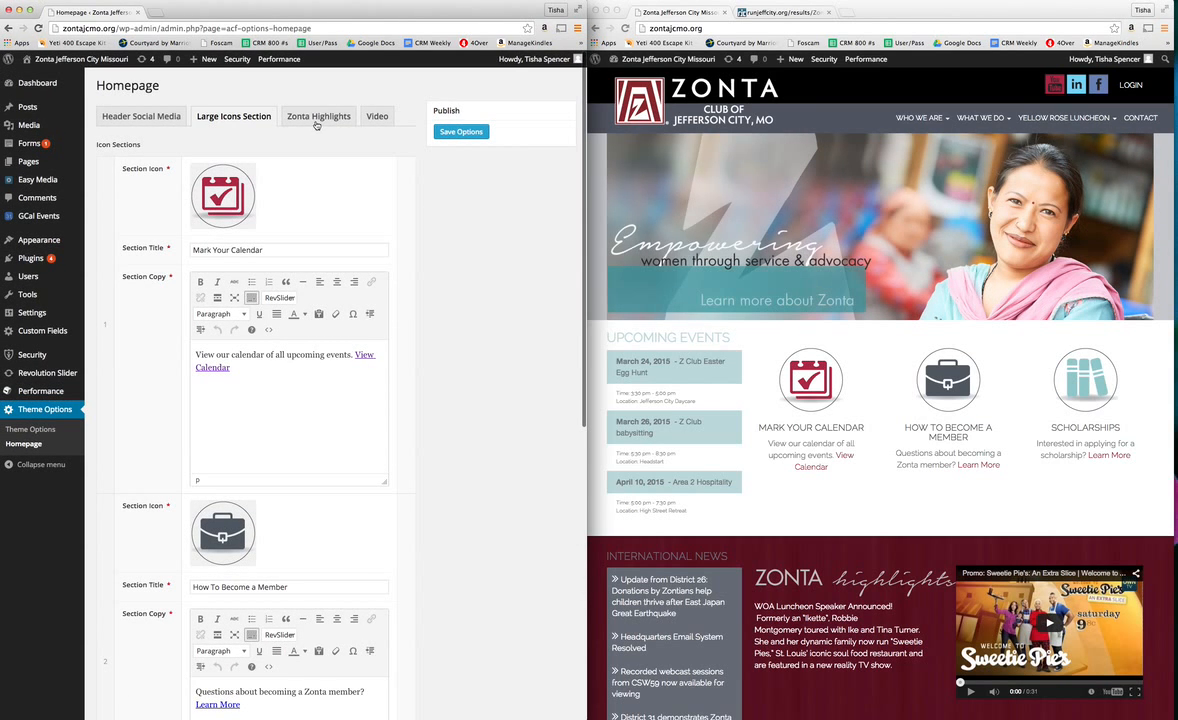
# Select the Zonta Highlights text in the Homepage options to read it, and check the Embed Video field holding the YouTube embed code
pyautogui.click(317, 117)
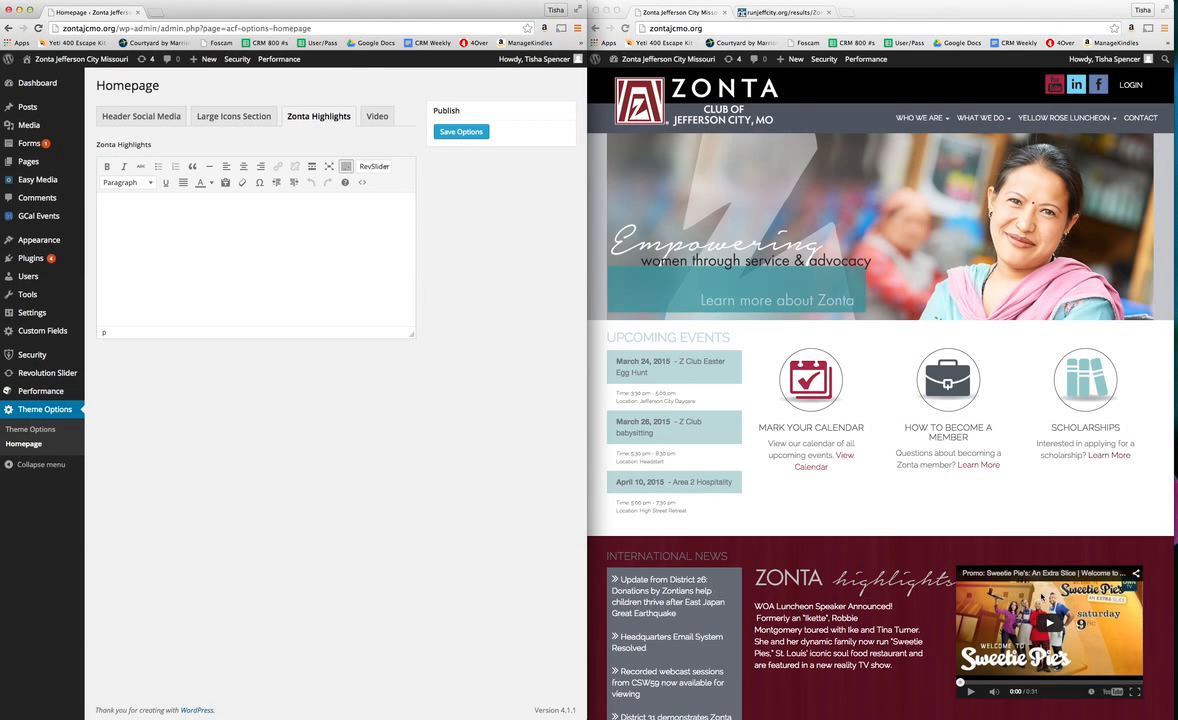
pyautogui.click(181, 234)
pyautogui.write('WOA Luncheon Speaker Announced! Formerly an "Ikette", Robbie Montgomery toured with Ike and Tina Turner. She and her dynamic family now run "Sweetie Pies," S')
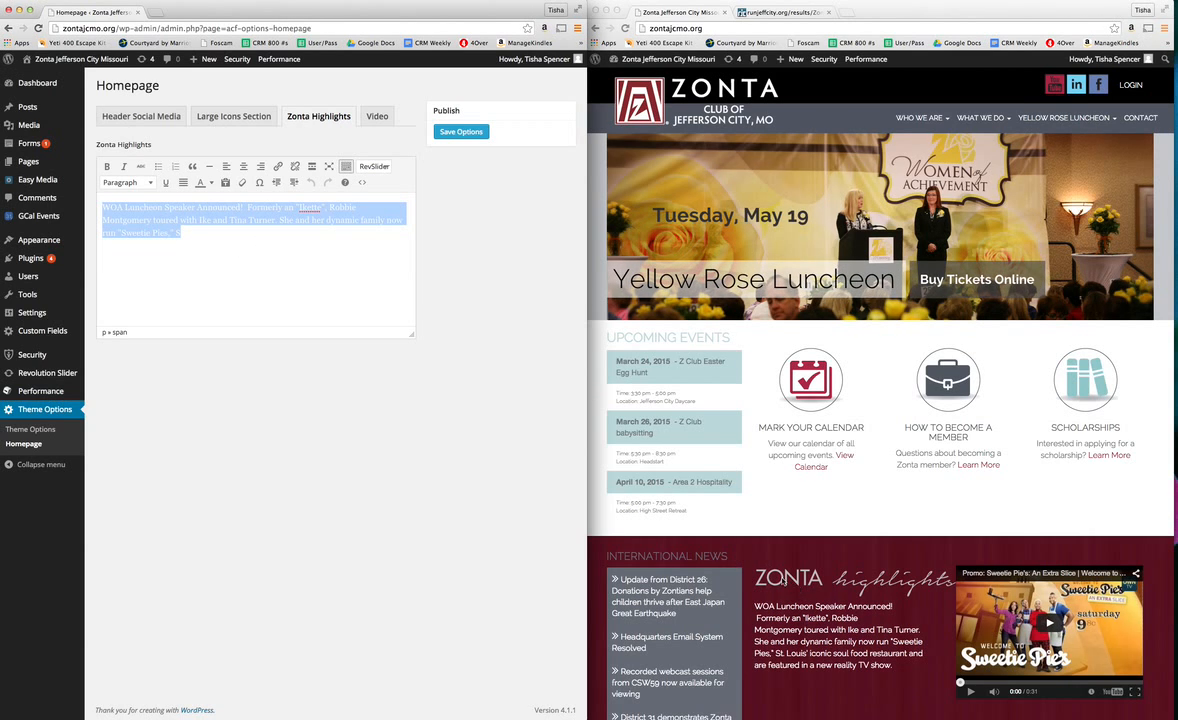
pyautogui.click(372, 116)
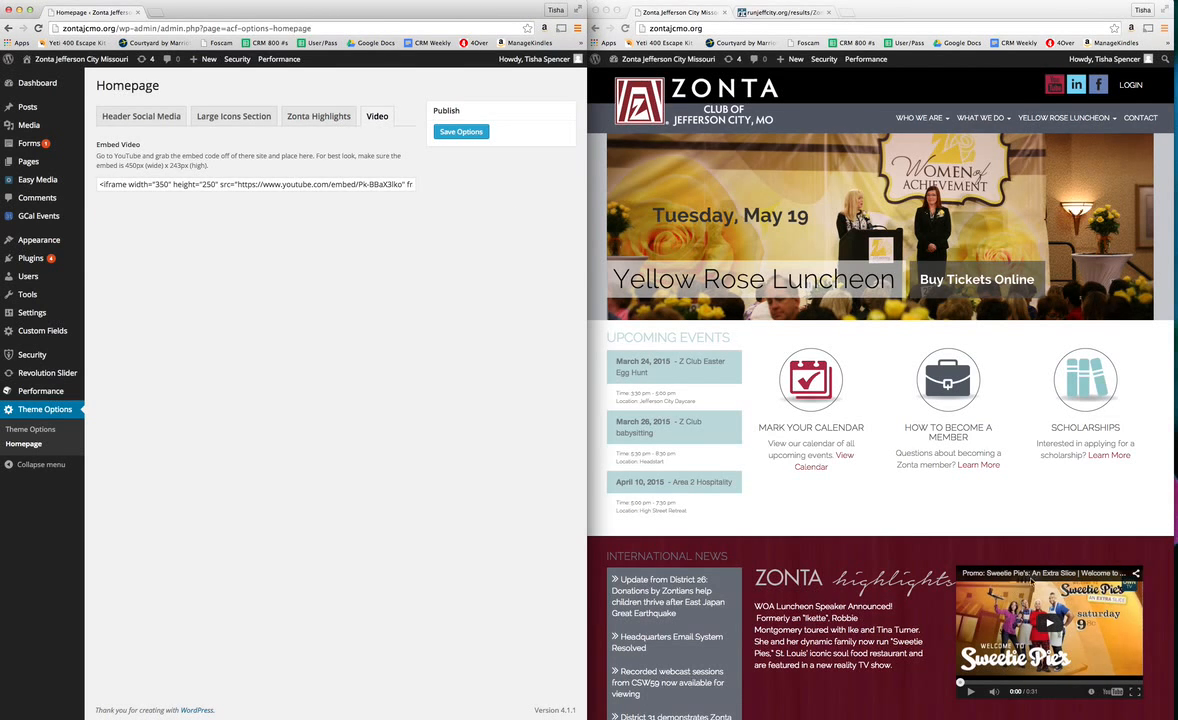
pyautogui.click(297, 184)
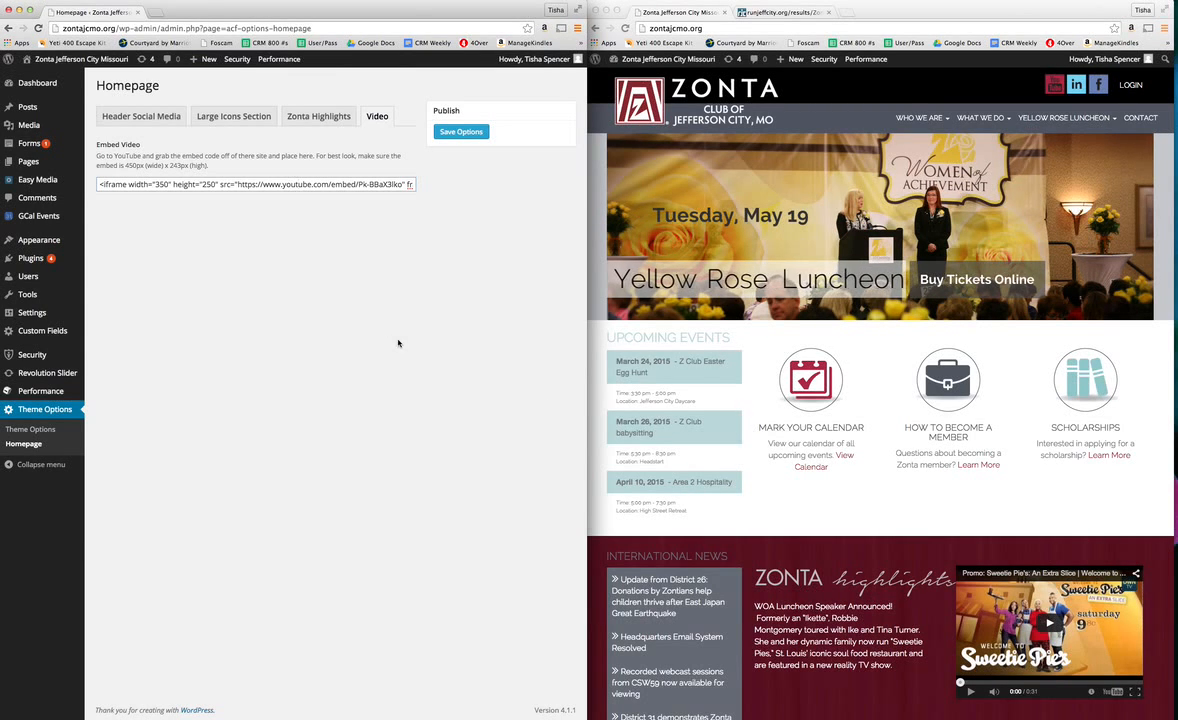
# View the 2015 Calendar page from the live homepage, return to the homepage and open the Scholarships page
pyautogui.click(926, 513)
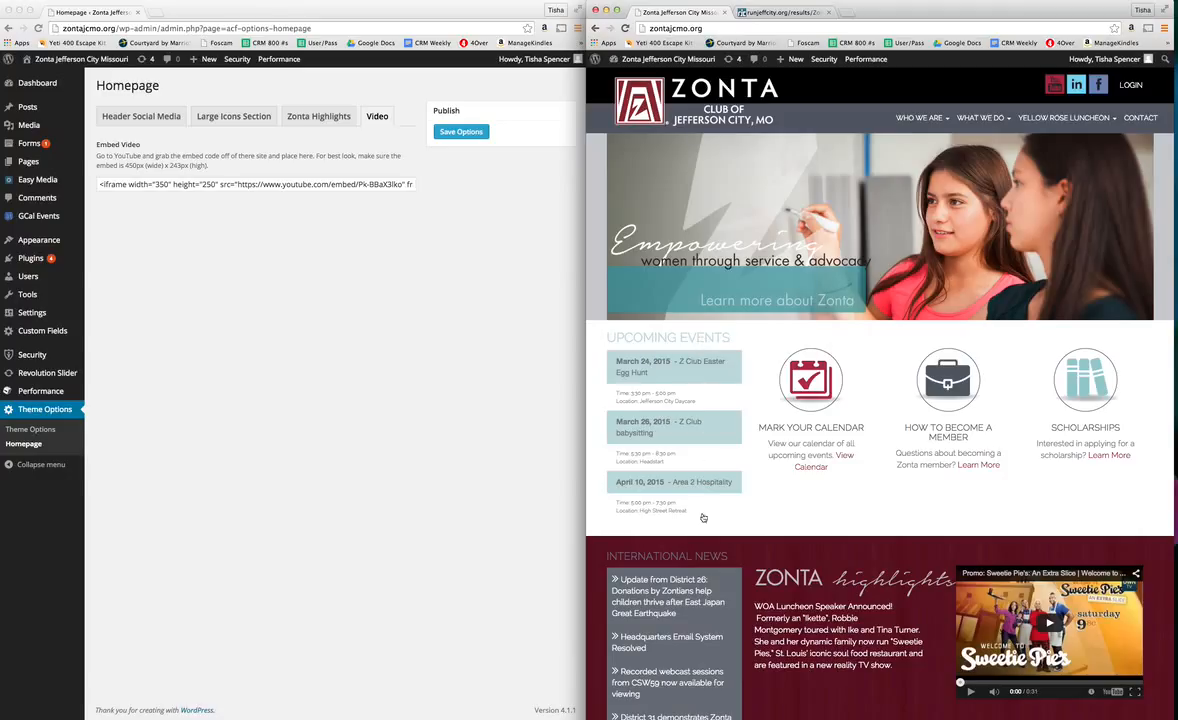
pyautogui.click(844, 459)
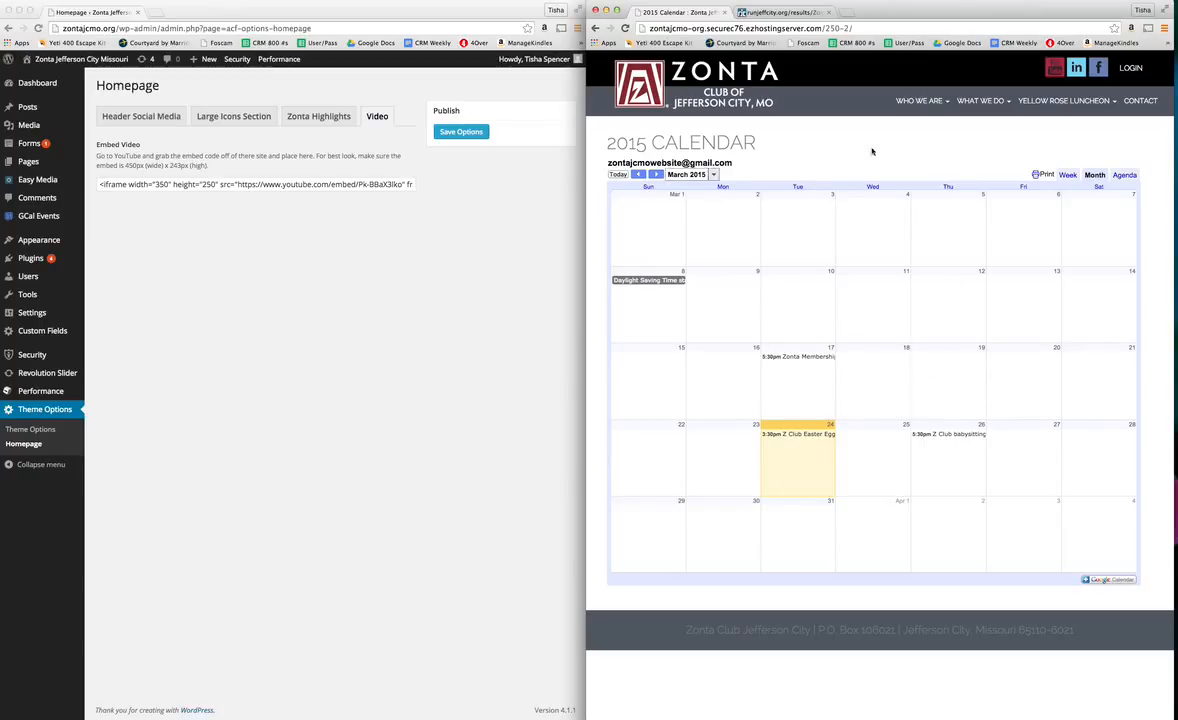
pyautogui.press('super+r')
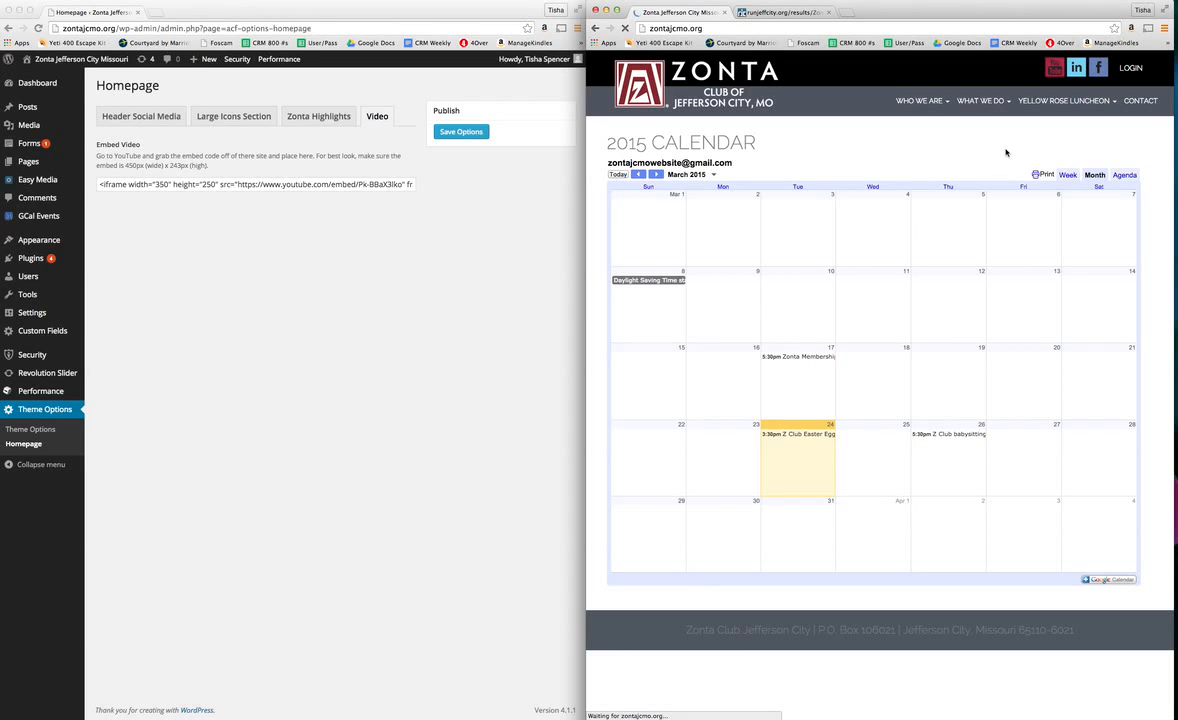
pyautogui.moveTo(975, 118)
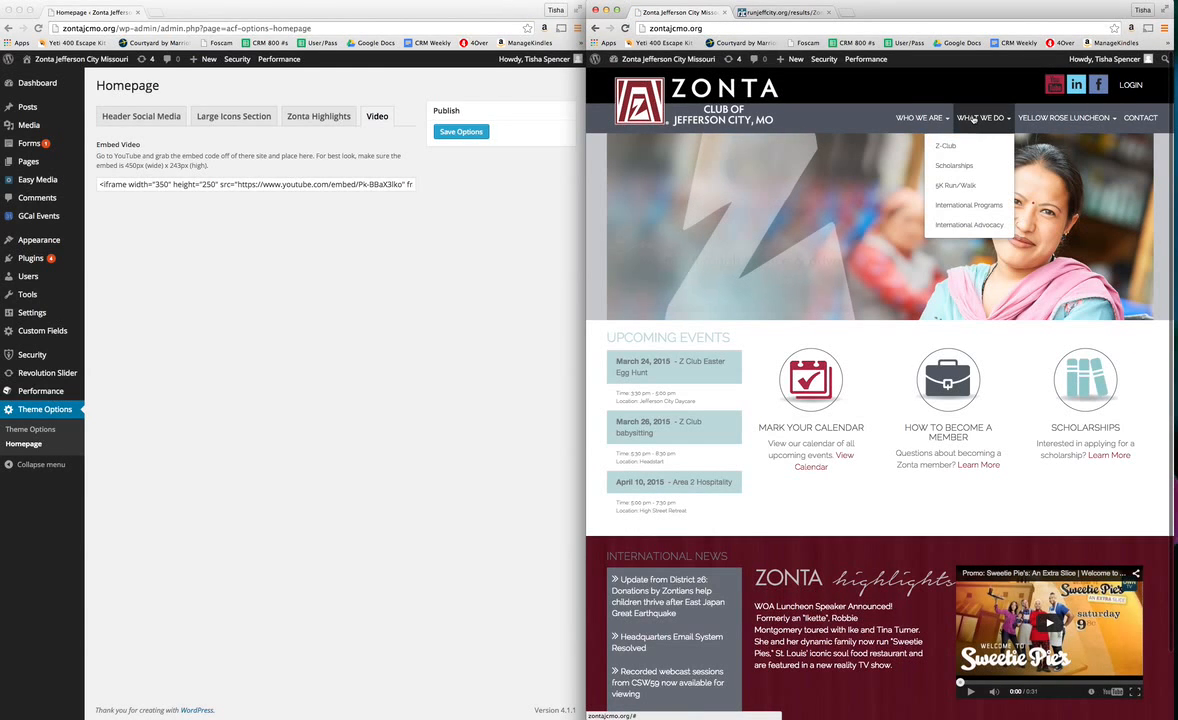
pyautogui.click(962, 166)
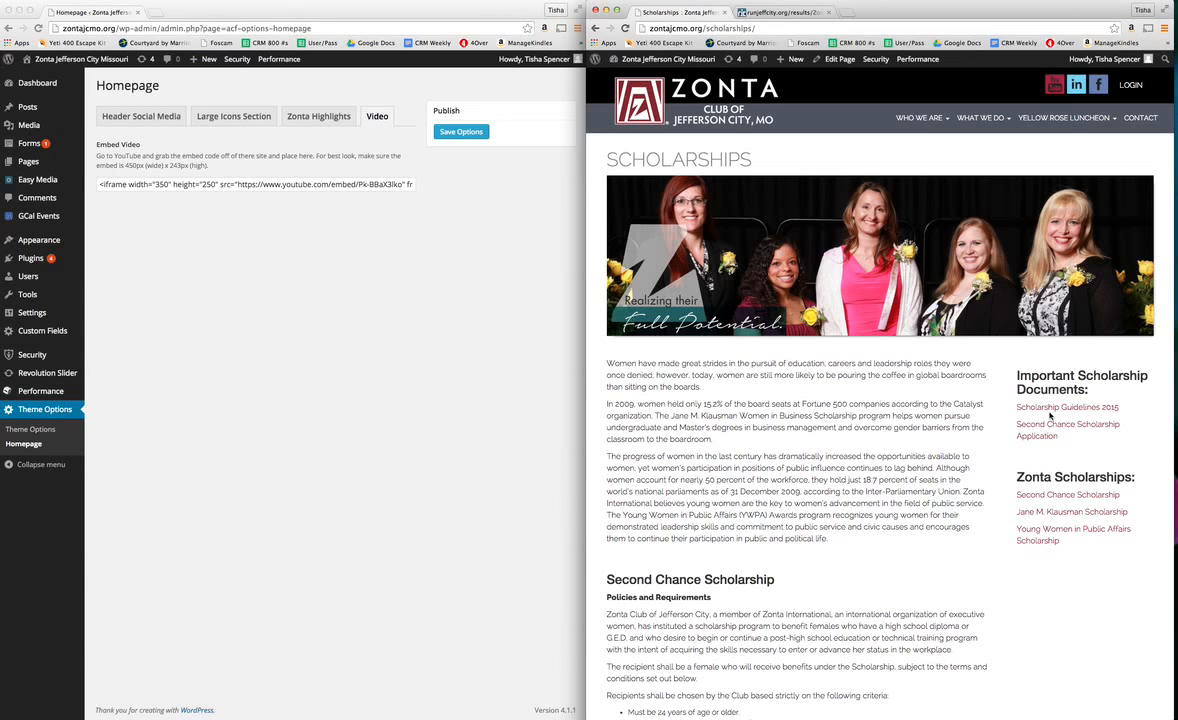
# Open the Board Members page for editing from the list of all pages
pyautogui.click(549, 338)
pyautogui.moveTo(30, 161)
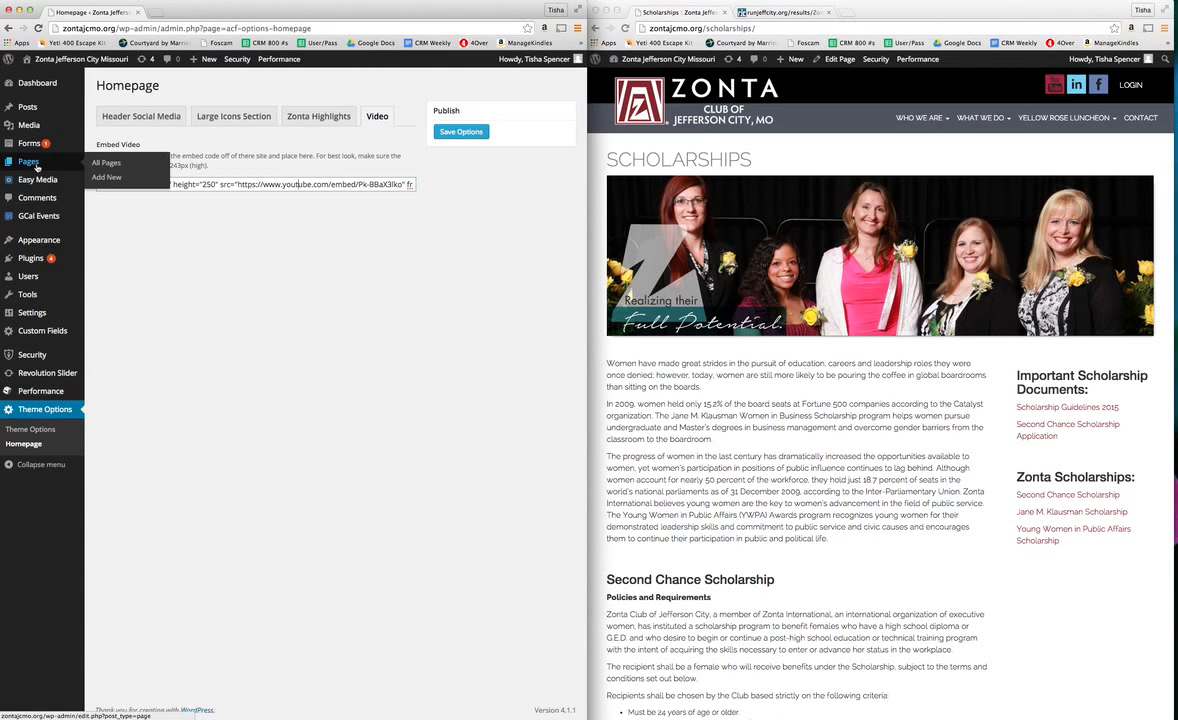
pyautogui.click(116, 167)
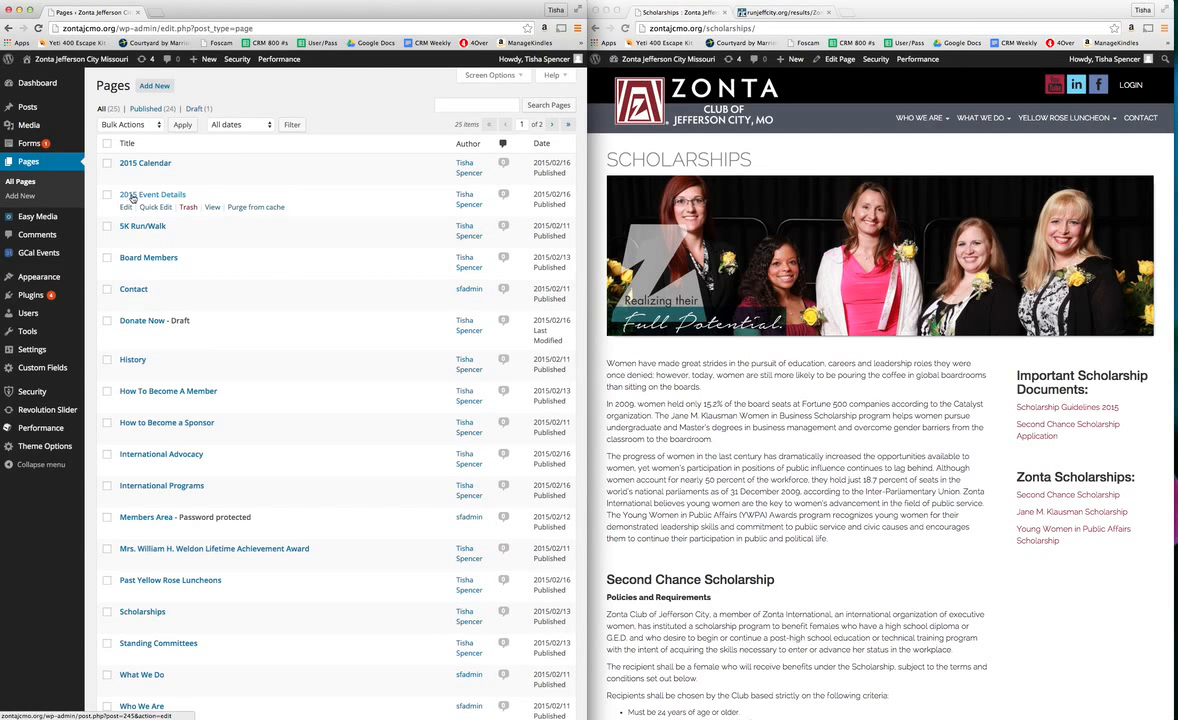
pyautogui.click(135, 257)
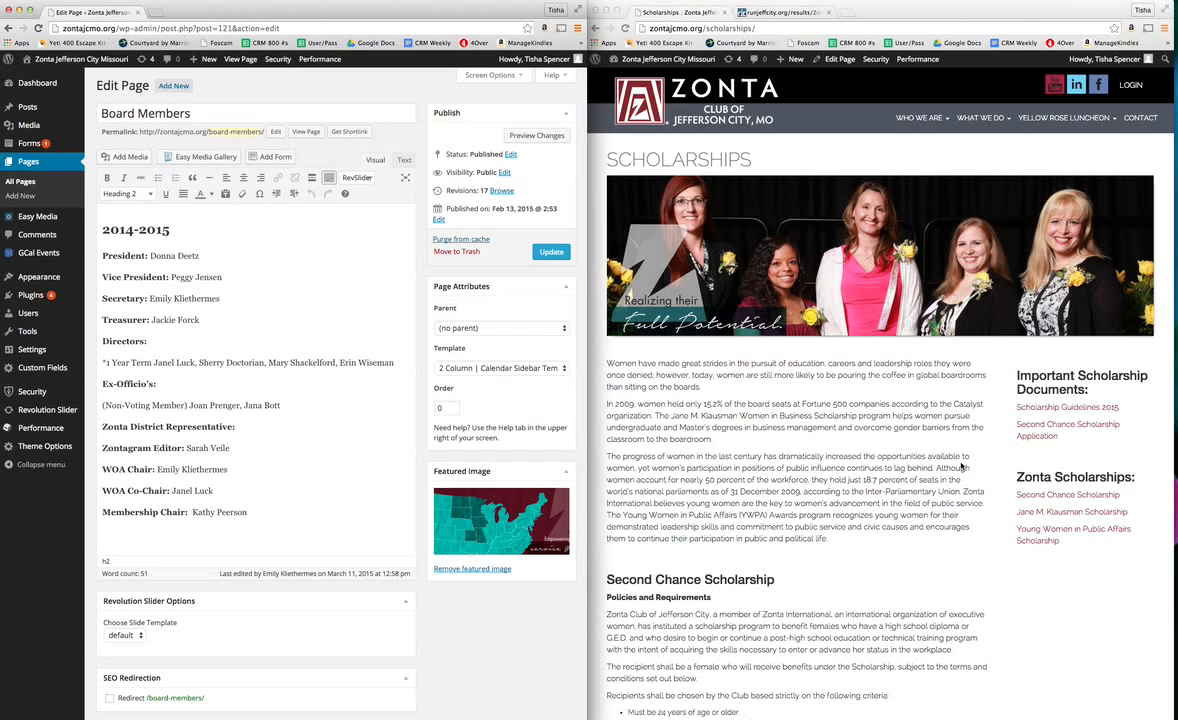
# Switch the Board Members page to the 2 Column | Text Sidebar Template and look over its sidebar content editor
pyautogui.click(467, 371)
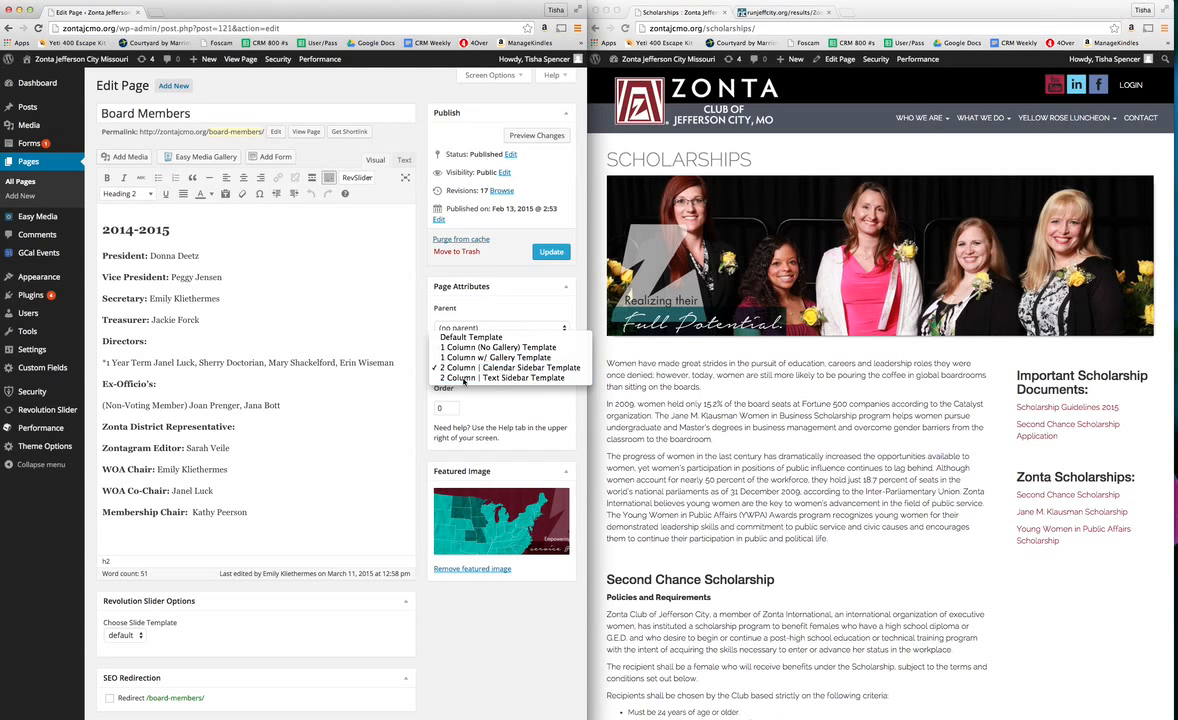
pyautogui.click(465, 378)
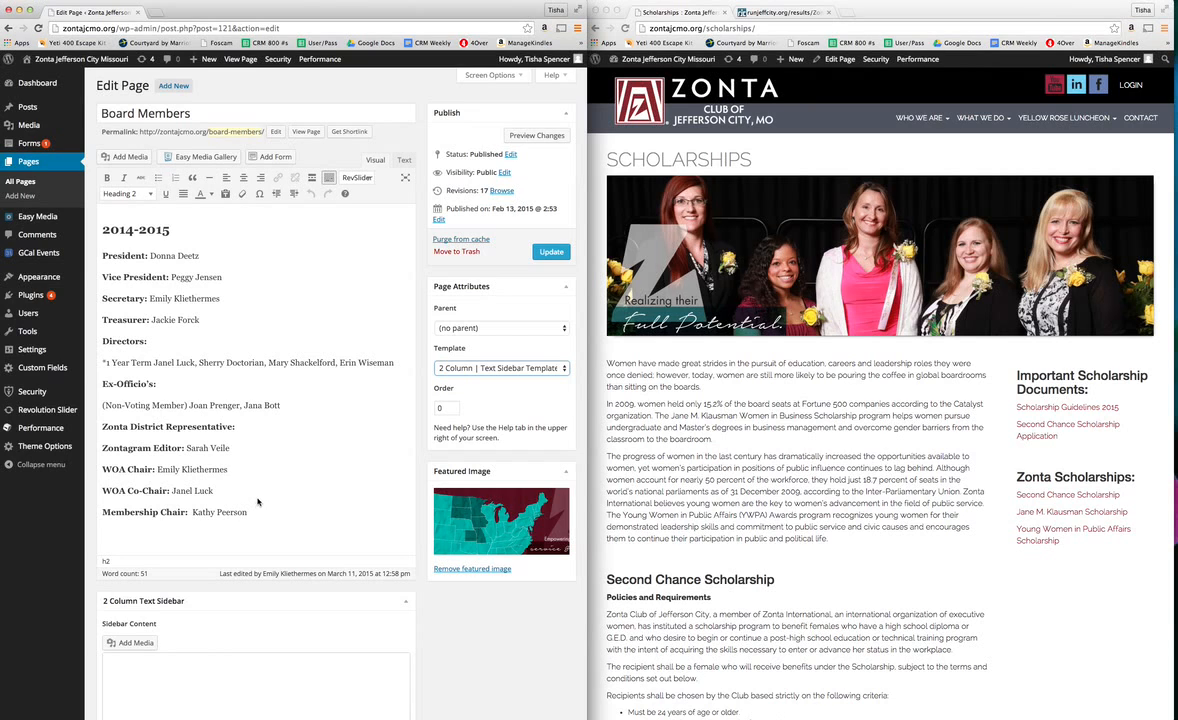
pyautogui.scroll(-3, 258, 480)
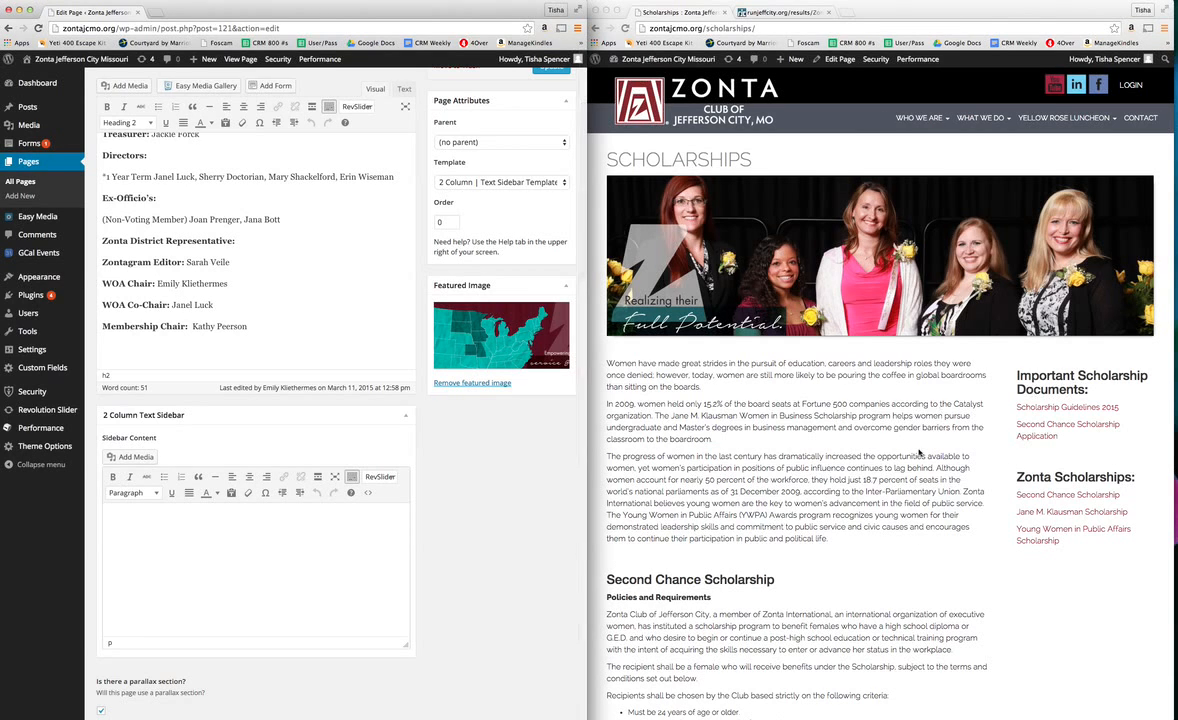
pyautogui.scroll(-1, 240, 496)
pyautogui.scroll(3, 240, 496)
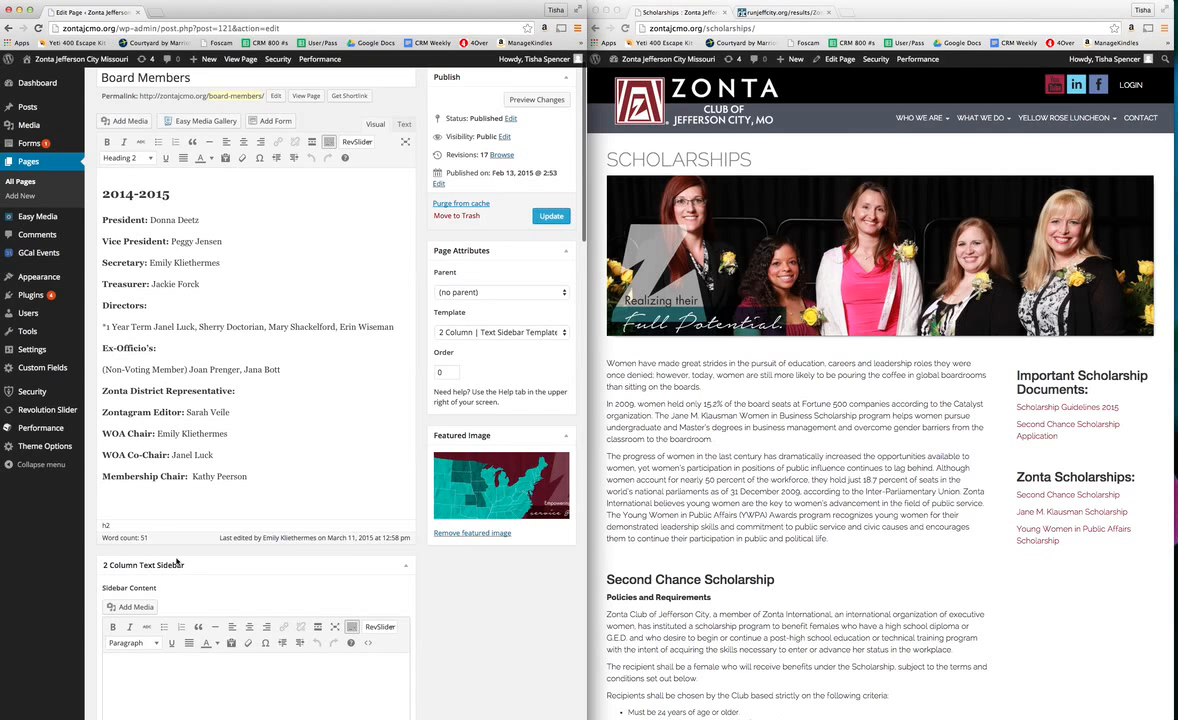
# Look over the available page templates again without choosing another, and open Revolution Slider
pyautogui.click(484, 334)
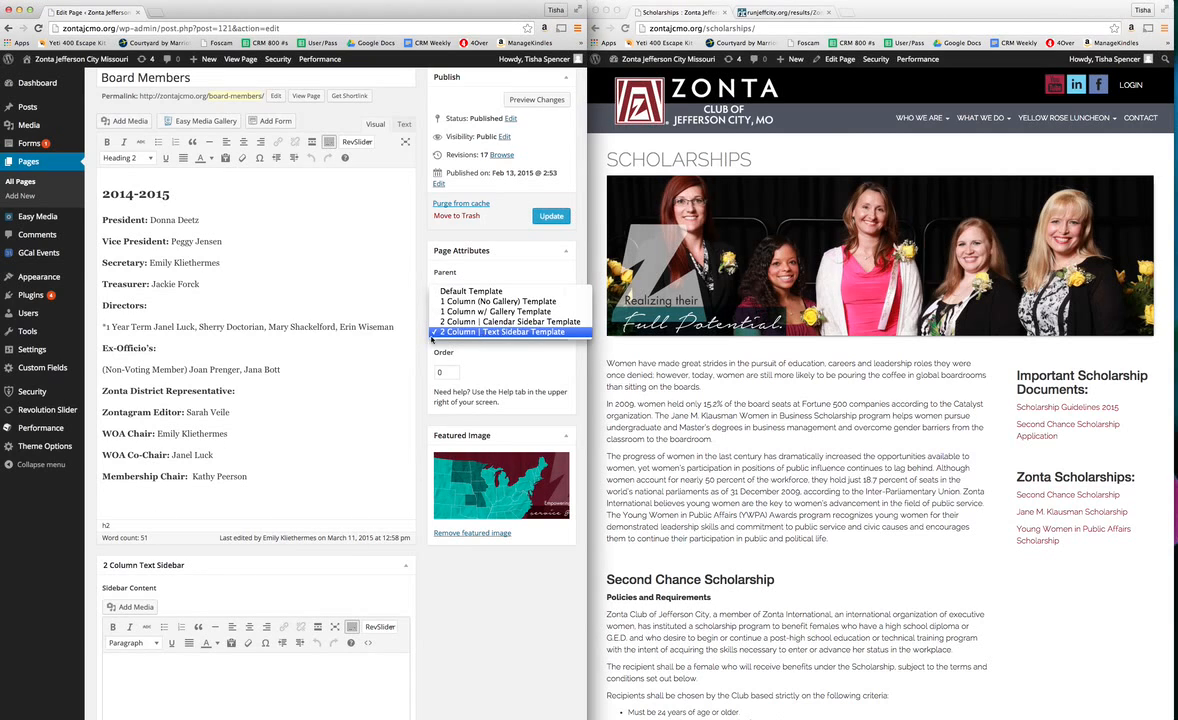
pyautogui.click(68, 310)
pyautogui.click(50, 412)
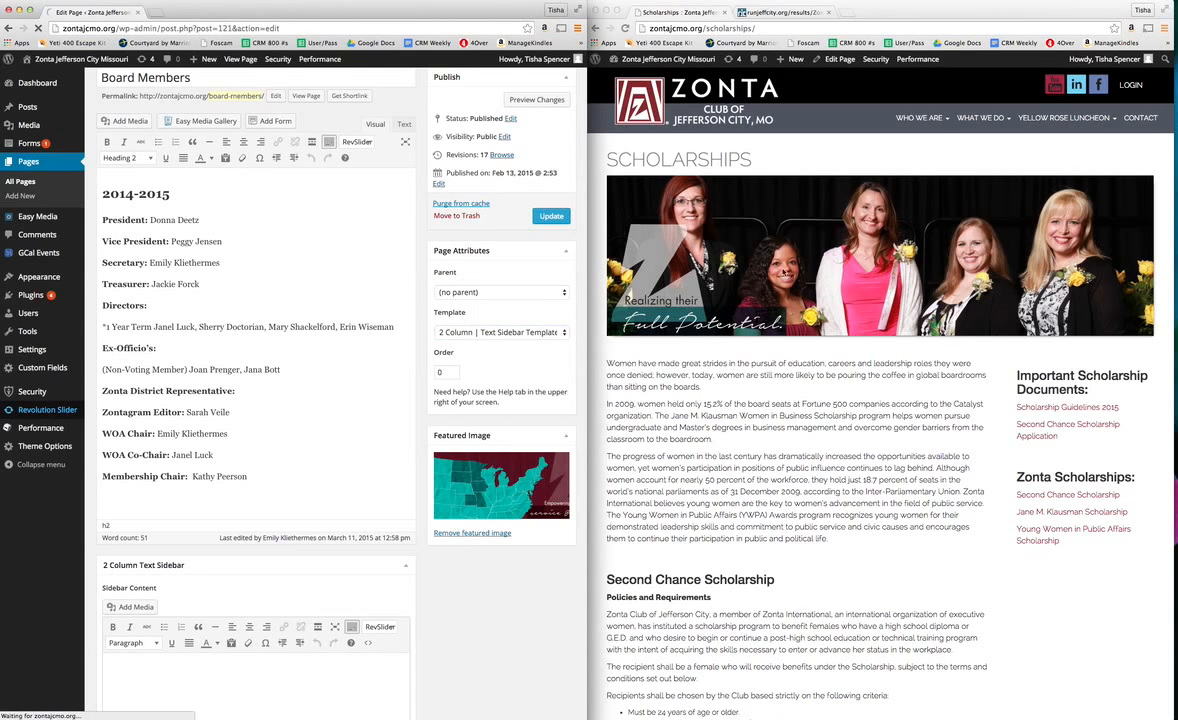
# Return the live site to its homepage and open the Homepage Banner slider's Yellow Rose Luncheon slide for editing
pyautogui.click(630, 102)
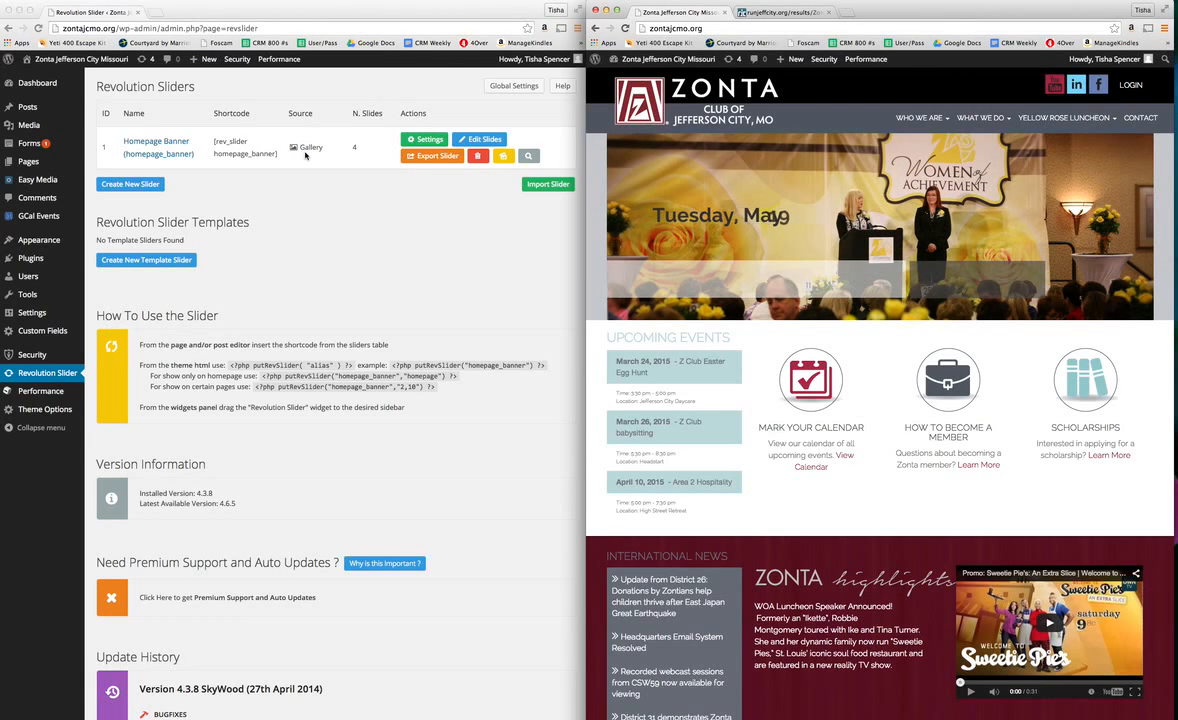
pyautogui.click(489, 141)
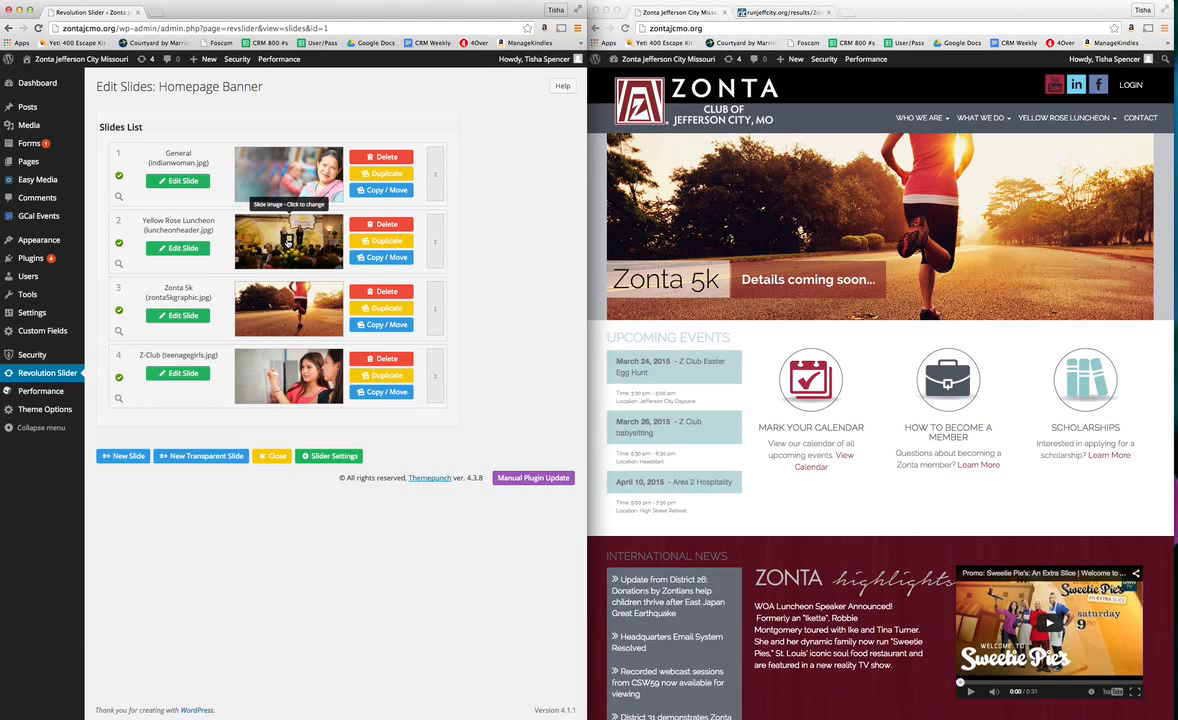
pyautogui.click(183, 250)
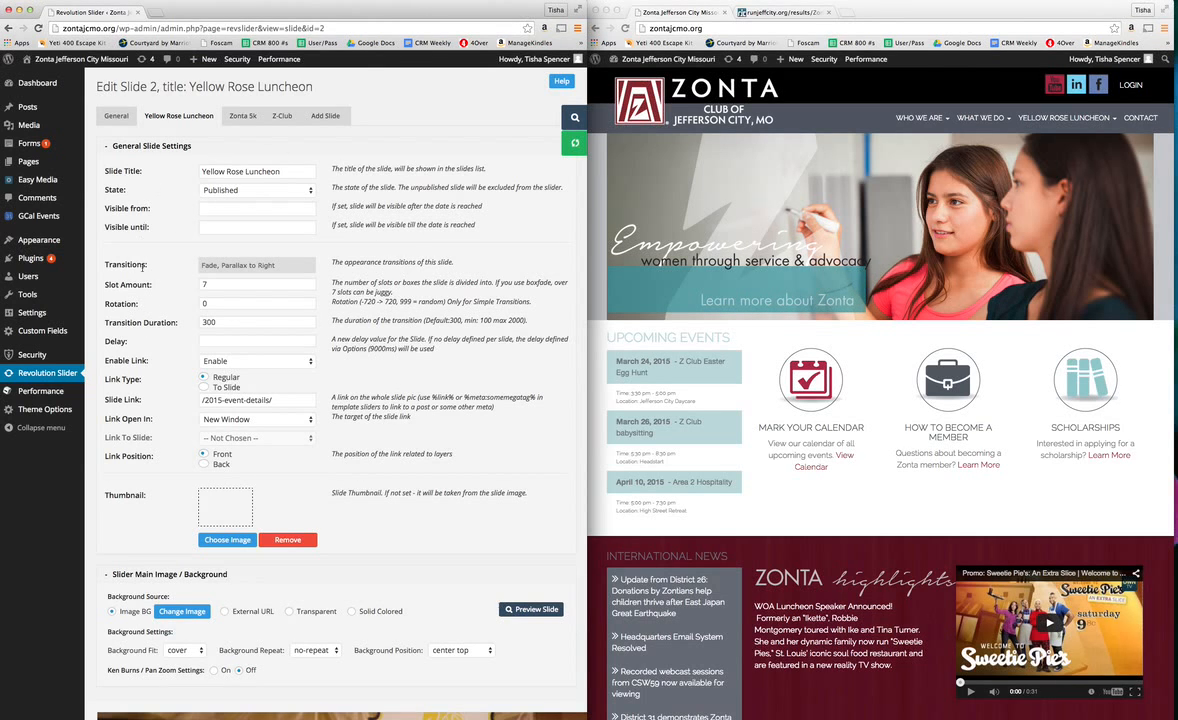
# Look over the Yellow Rose Luncheon slide's settings and its title and date layers, comparing them with the live homepage banner
pyautogui.scroll(-5, 374, 398)
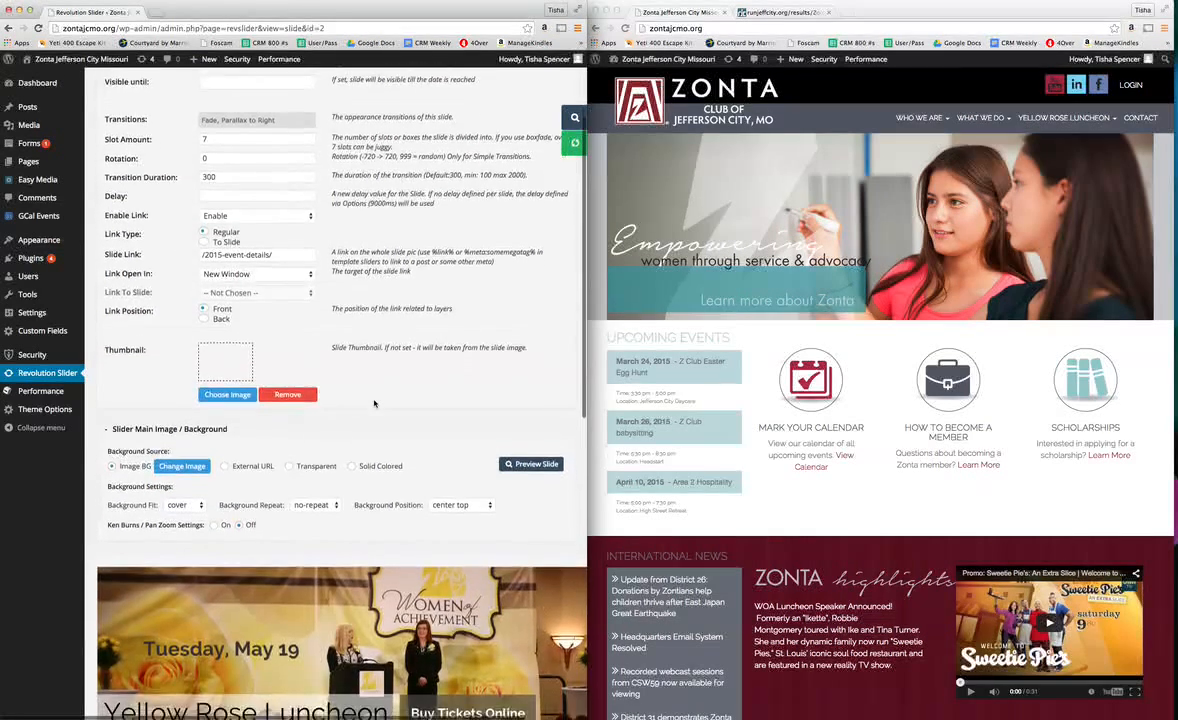
pyautogui.scroll(-3, 374, 401)
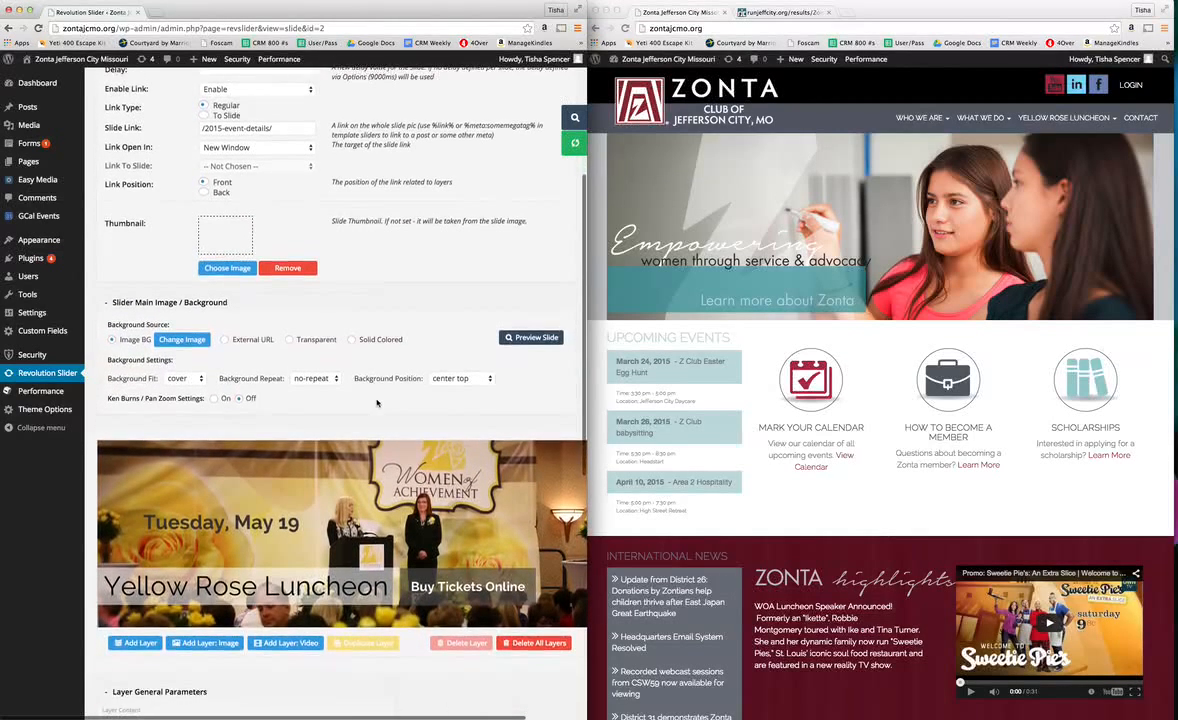
pyautogui.click(1134, 226)
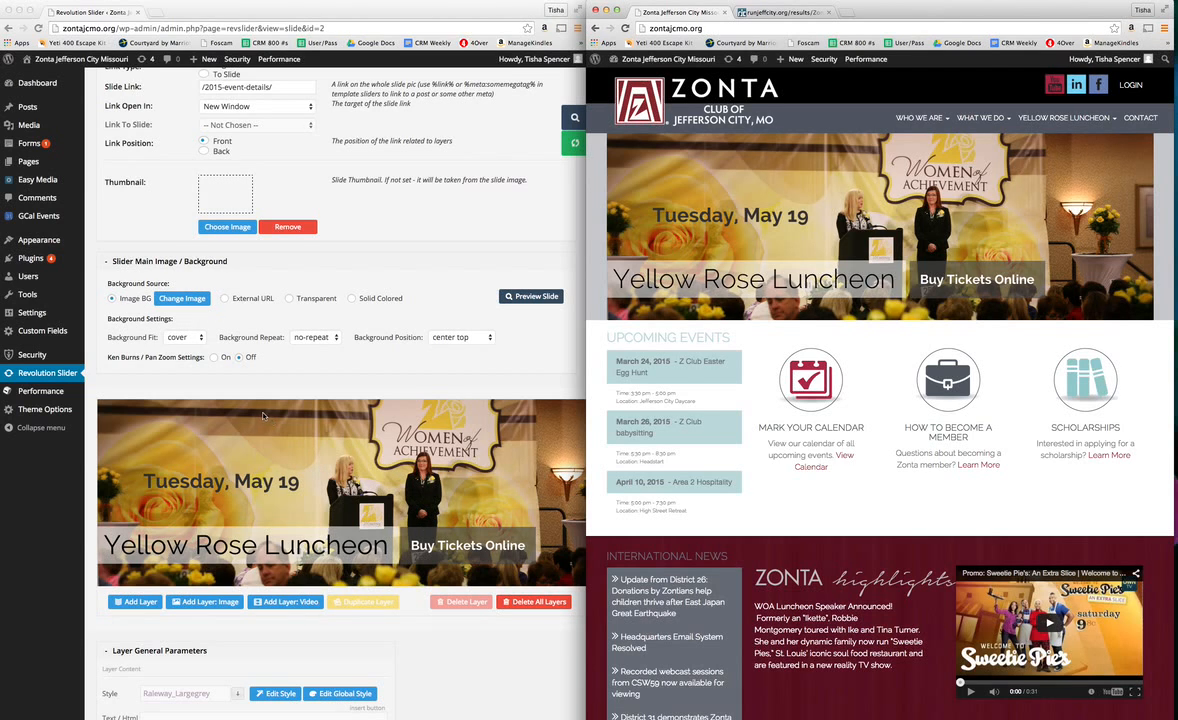
pyautogui.scroll(-3, 264, 416)
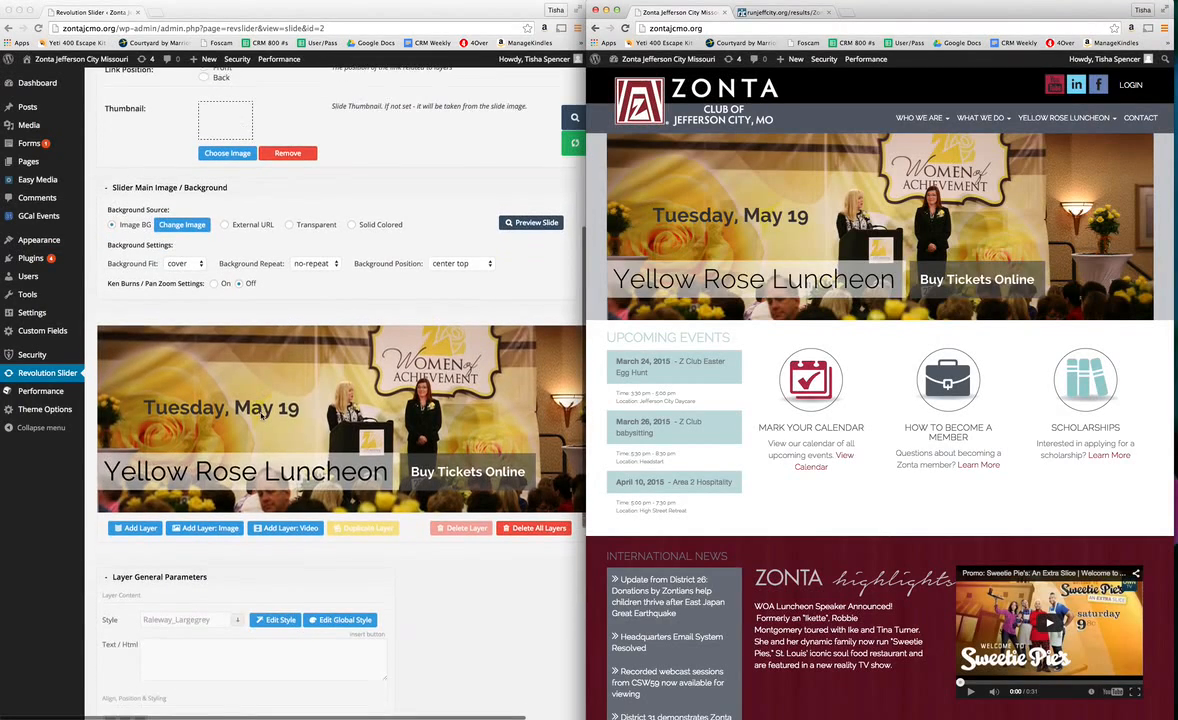
pyautogui.scroll(-5, 261, 416)
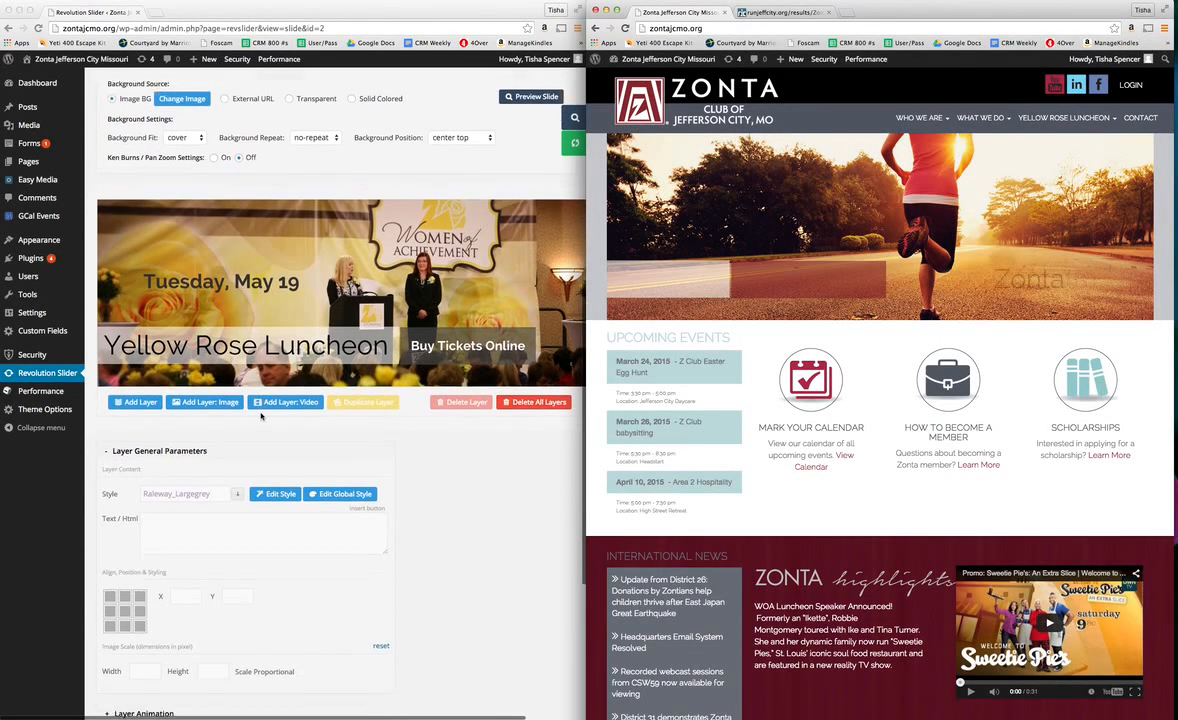
pyautogui.click(258, 340)
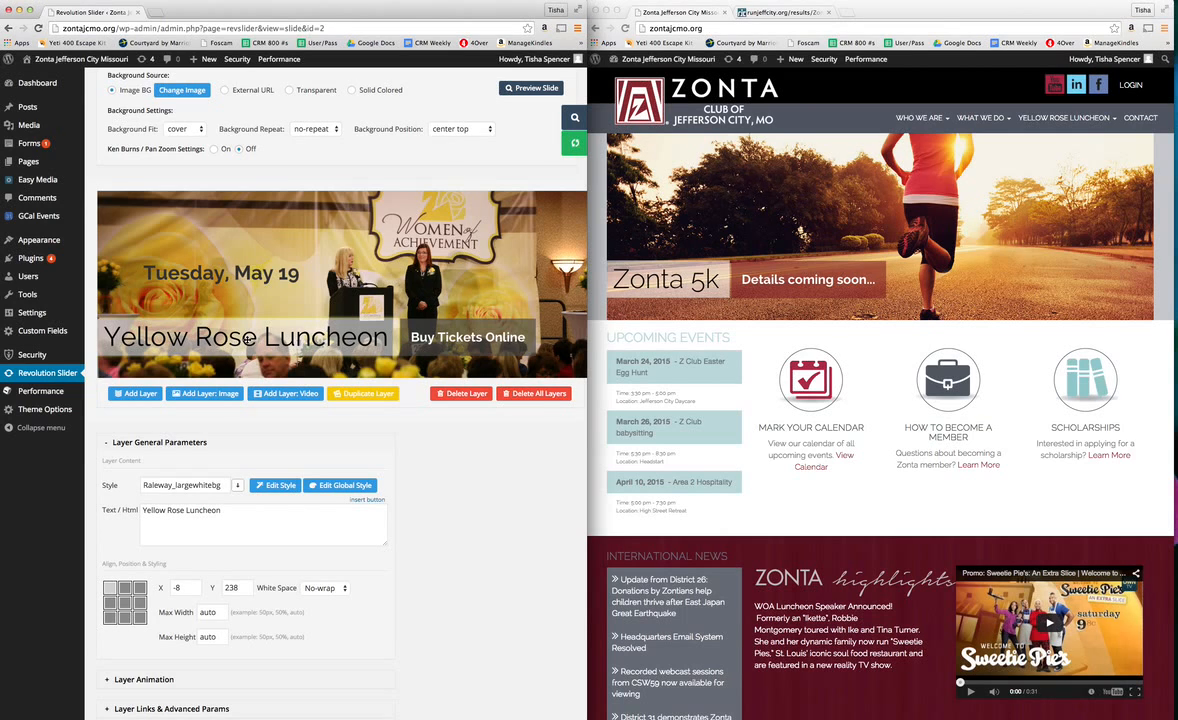
pyautogui.click(228, 279)
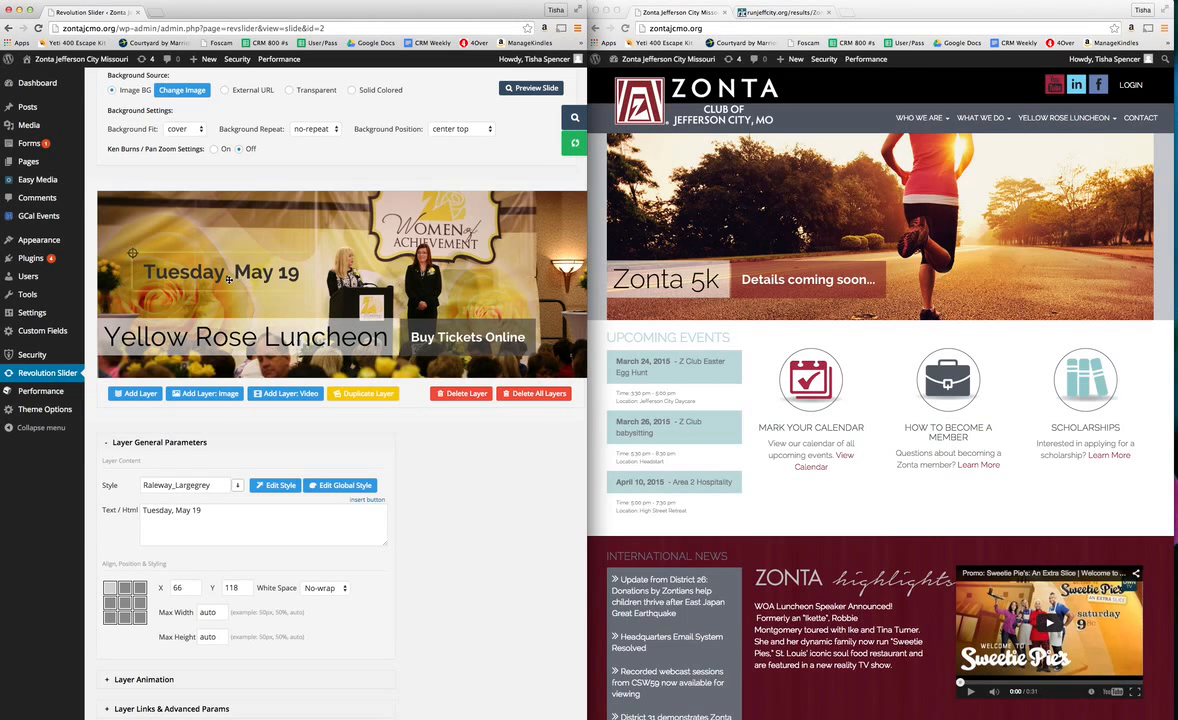
# Change the slide's title text to "Yellow Rose Luncheon 15" and move the Buy Tickets Online layer right to X 634, Y 238
pyautogui.click(247, 314)
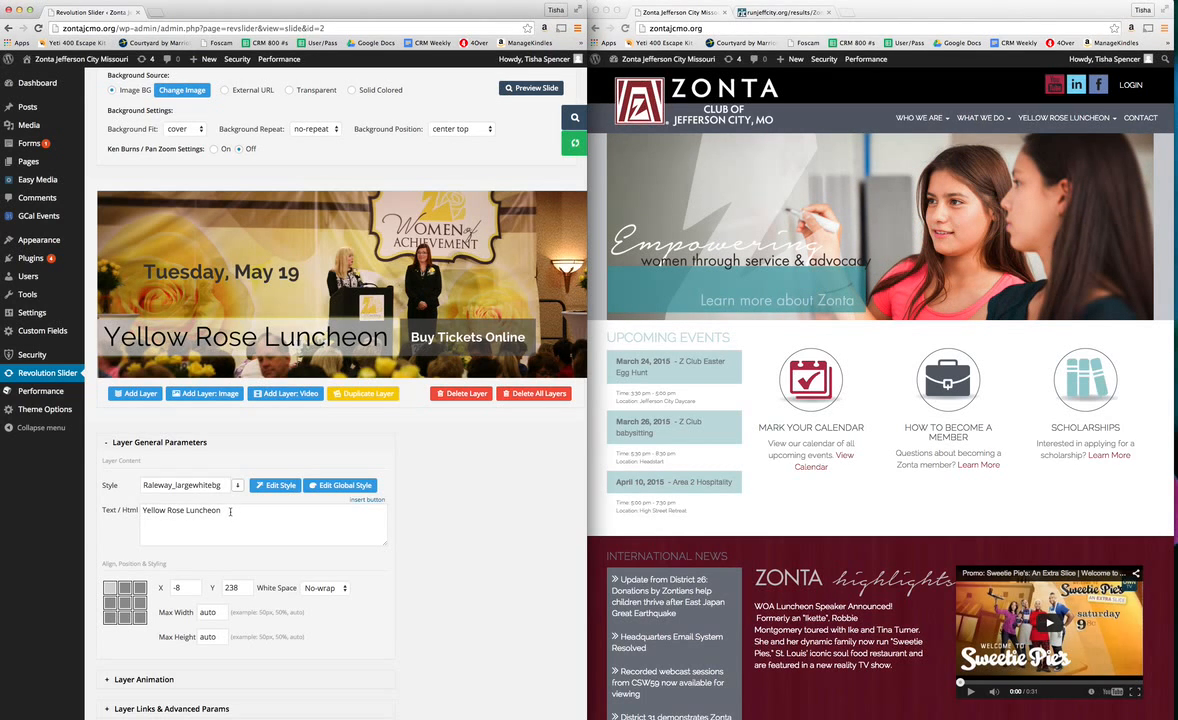
pyautogui.click(275, 511)
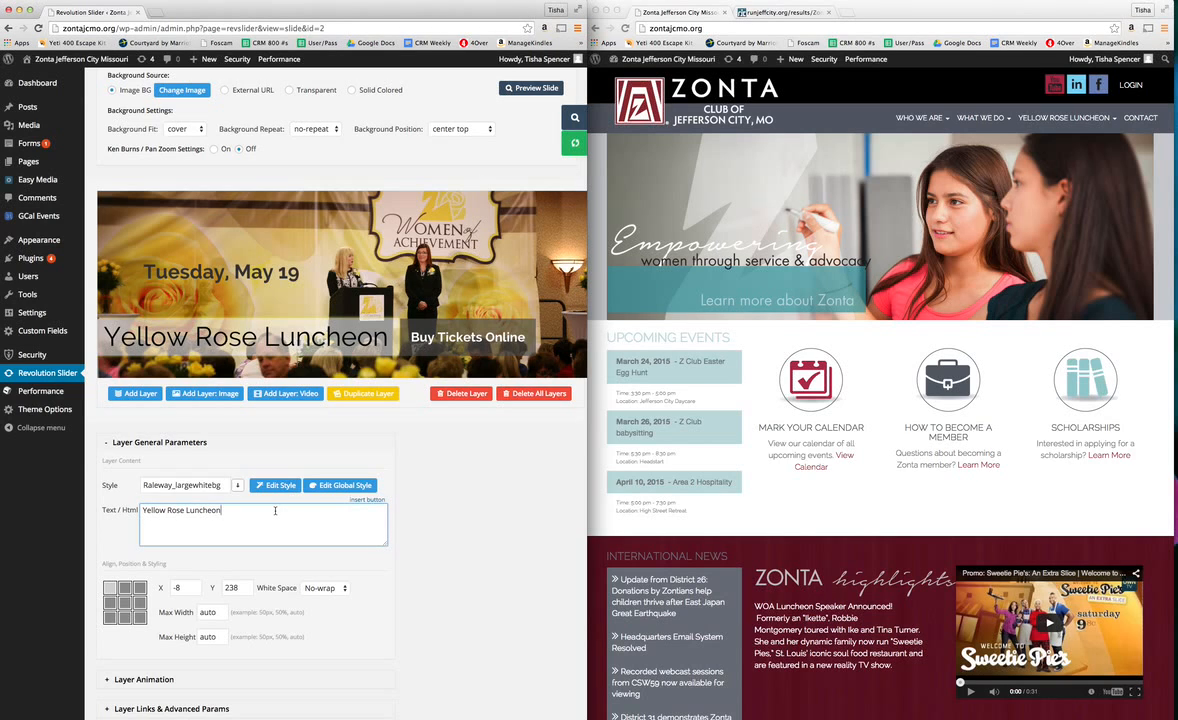
pyautogui.write('15')
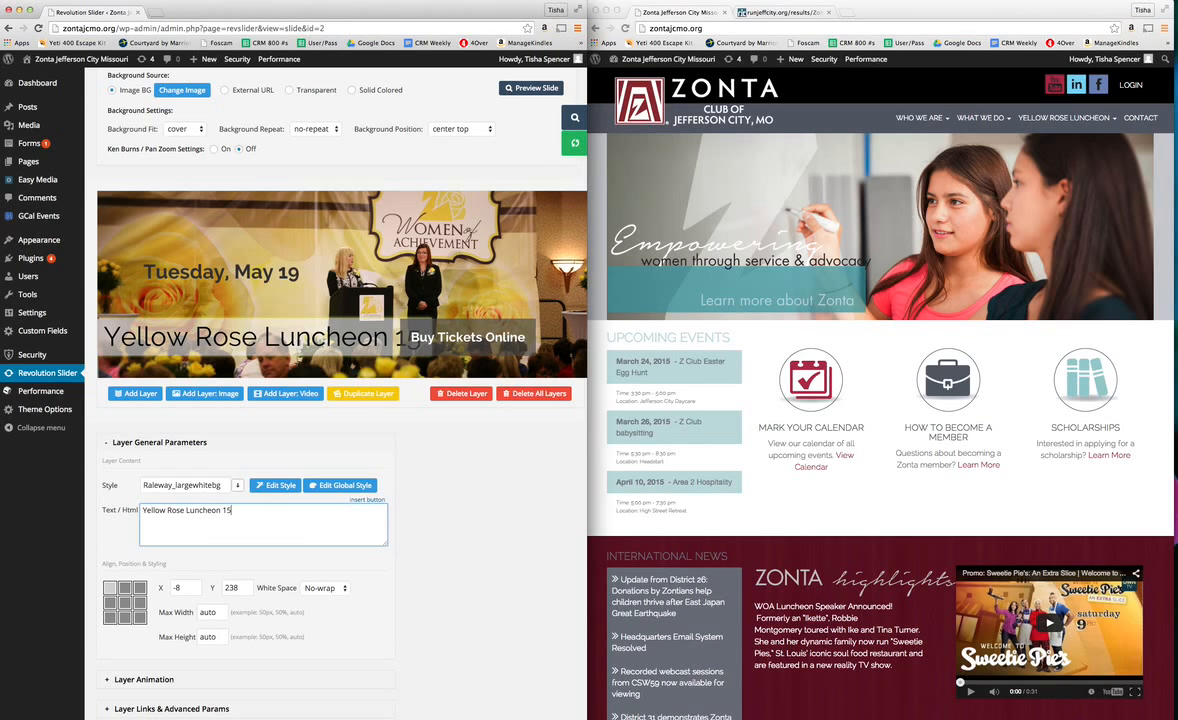
pyautogui.click(499, 337)
pyautogui.moveTo(499, 337)
pyautogui.mouseDown()
pyautogui.moveTo(528, 336)
pyautogui.moveTo(484, 332)
pyautogui.mouseUp()
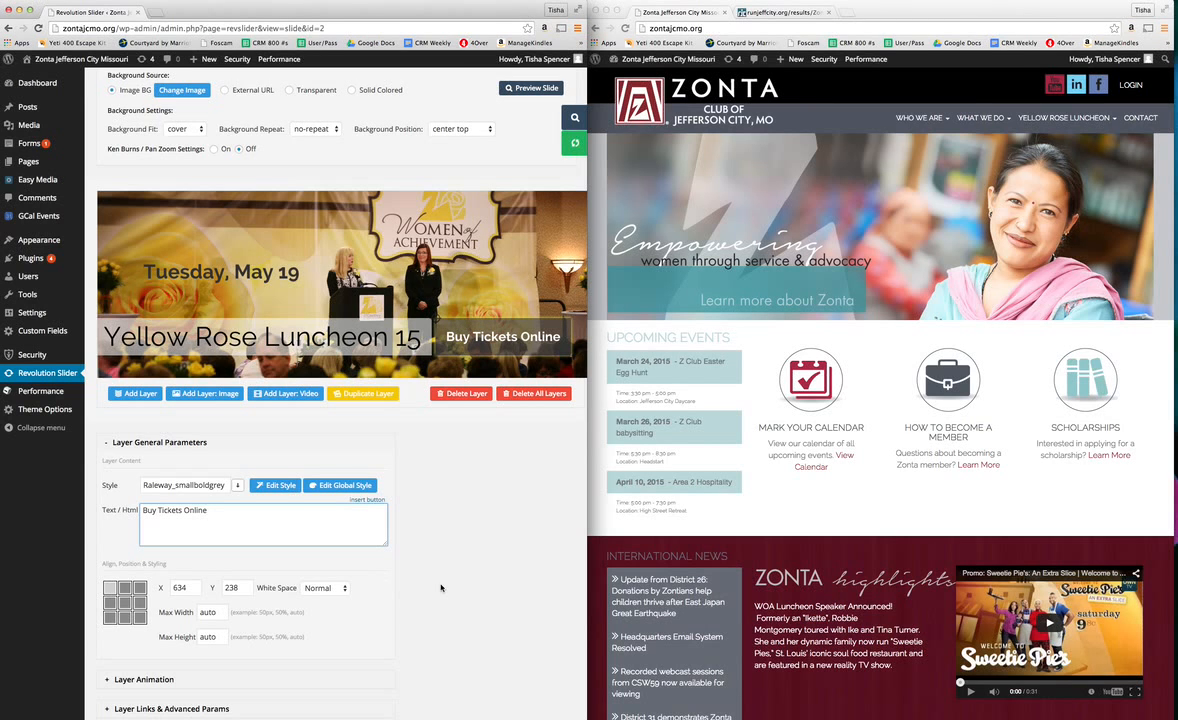
# Examine the Buy Tickets Online layer's animation settings and available start animations, collapse them and select the Yellow Rose Luncheon 15 layer
pyautogui.scroll(-2, 441, 588)
pyautogui.scroll(-2, 248, 291)
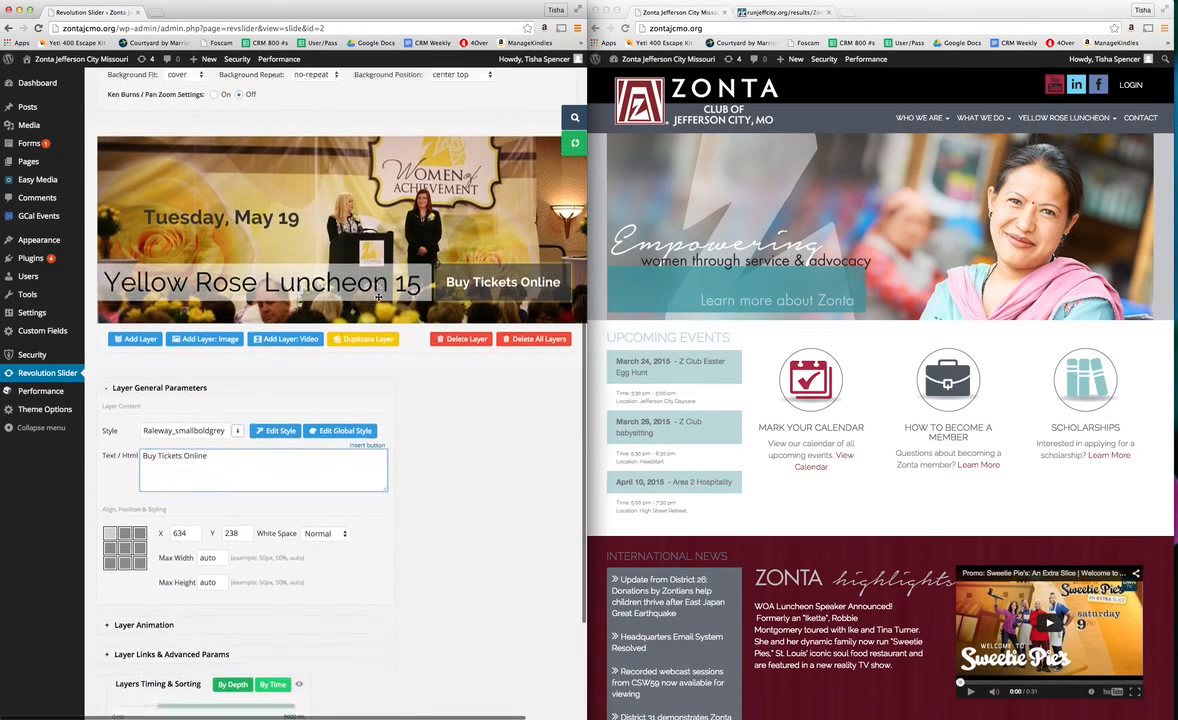
pyautogui.click(130, 605)
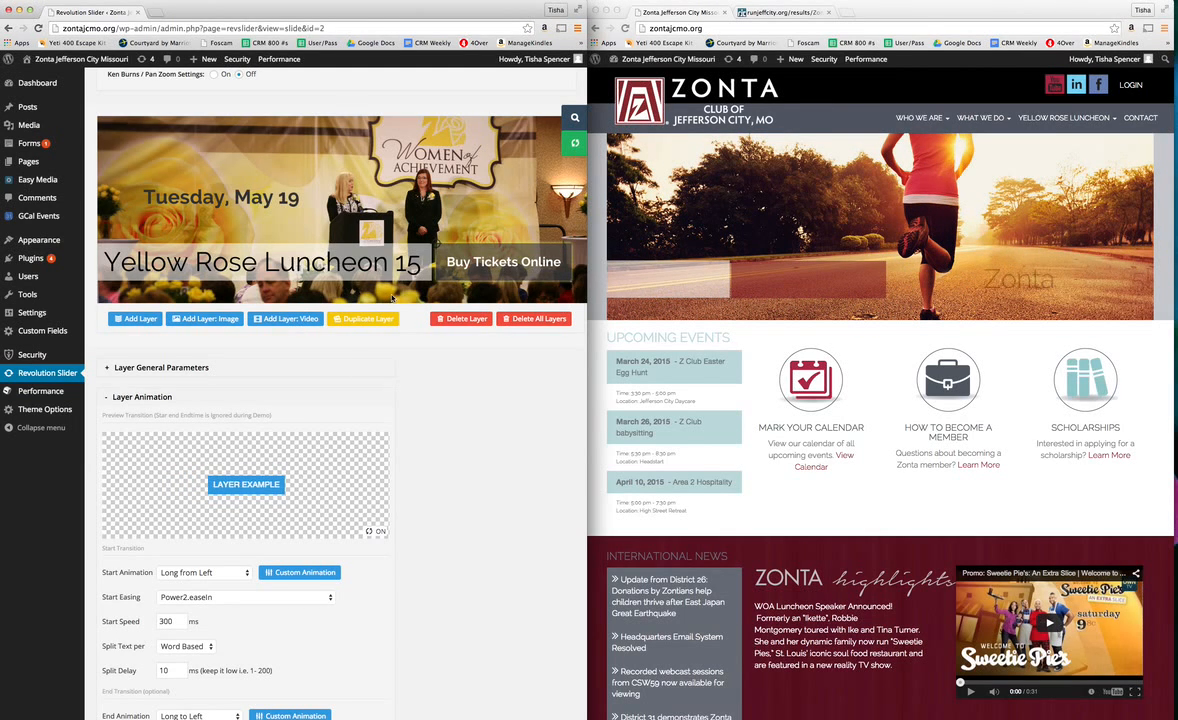
pyautogui.click(200, 574)
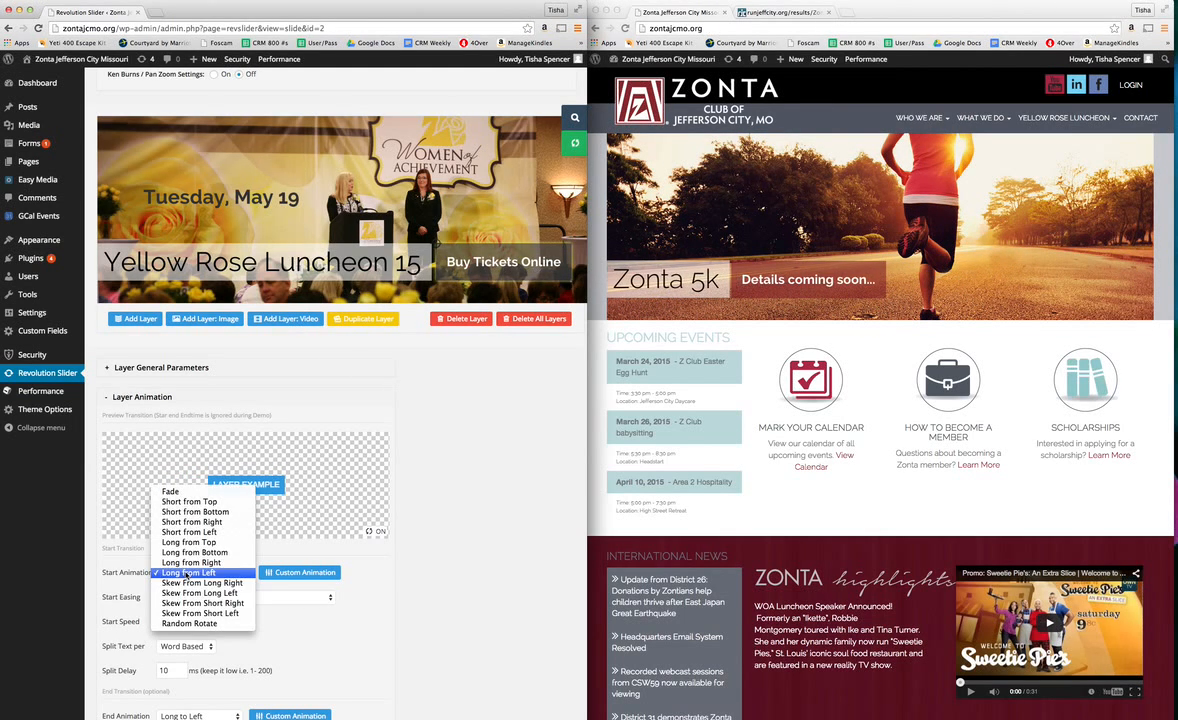
pyautogui.click(432, 571)
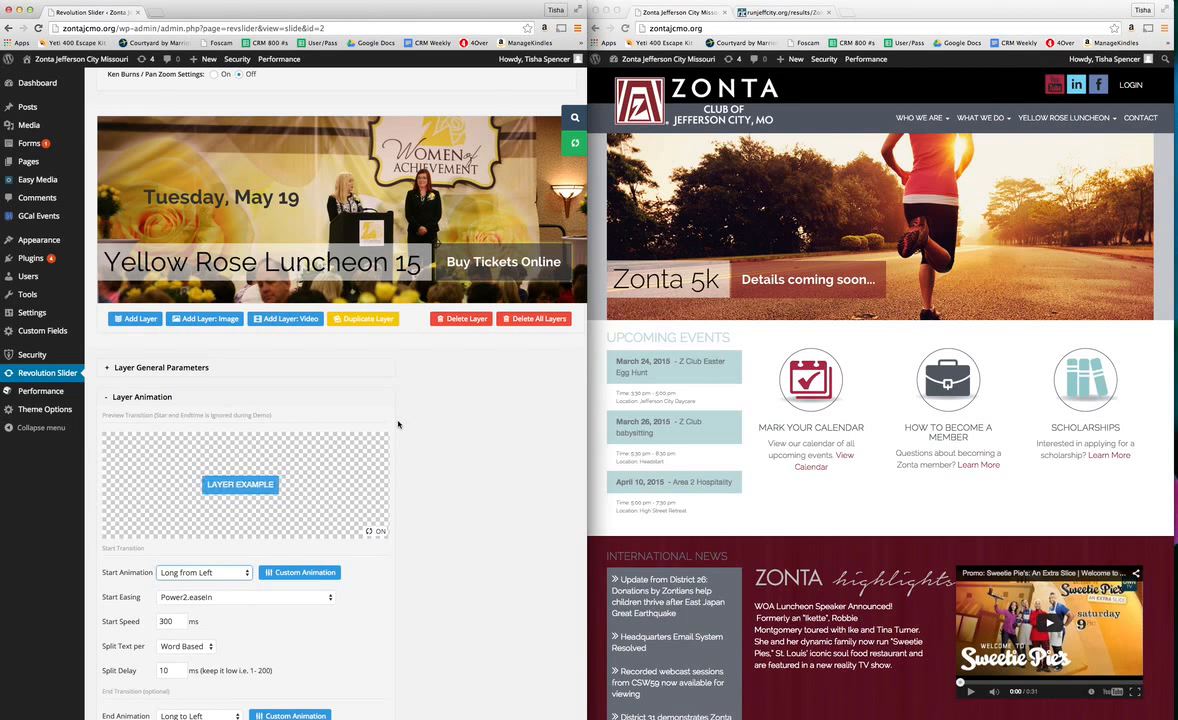
pyautogui.click(126, 398)
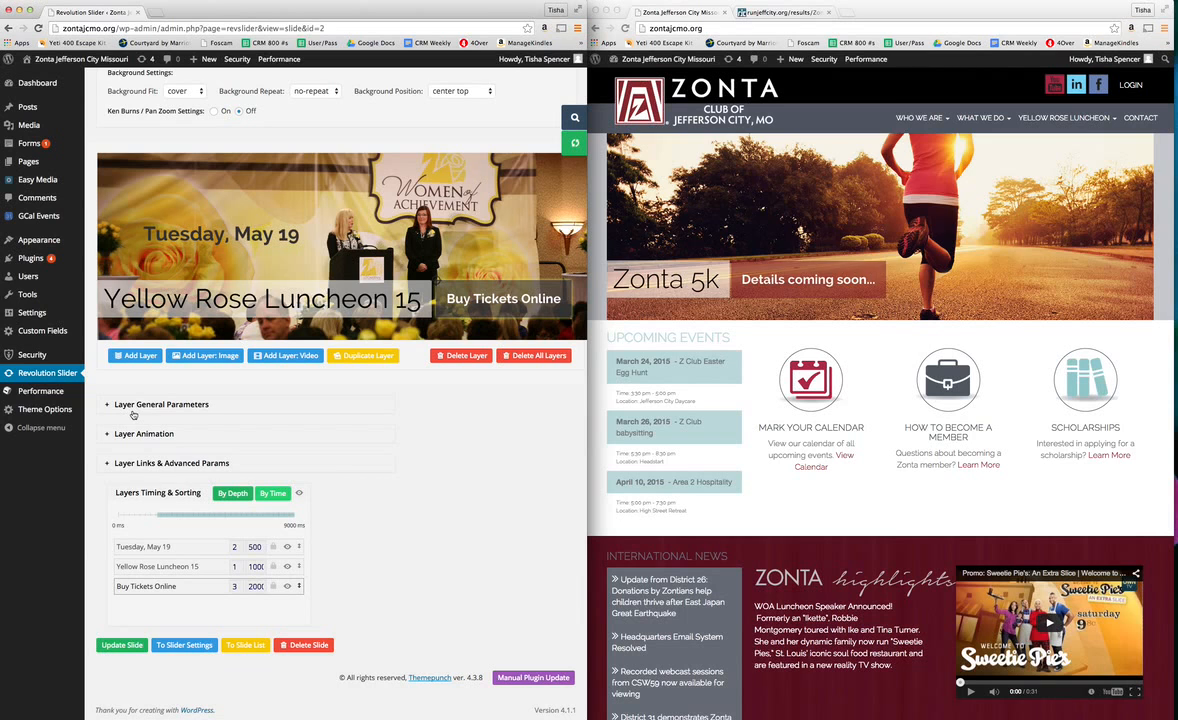
pyautogui.click(324, 308)
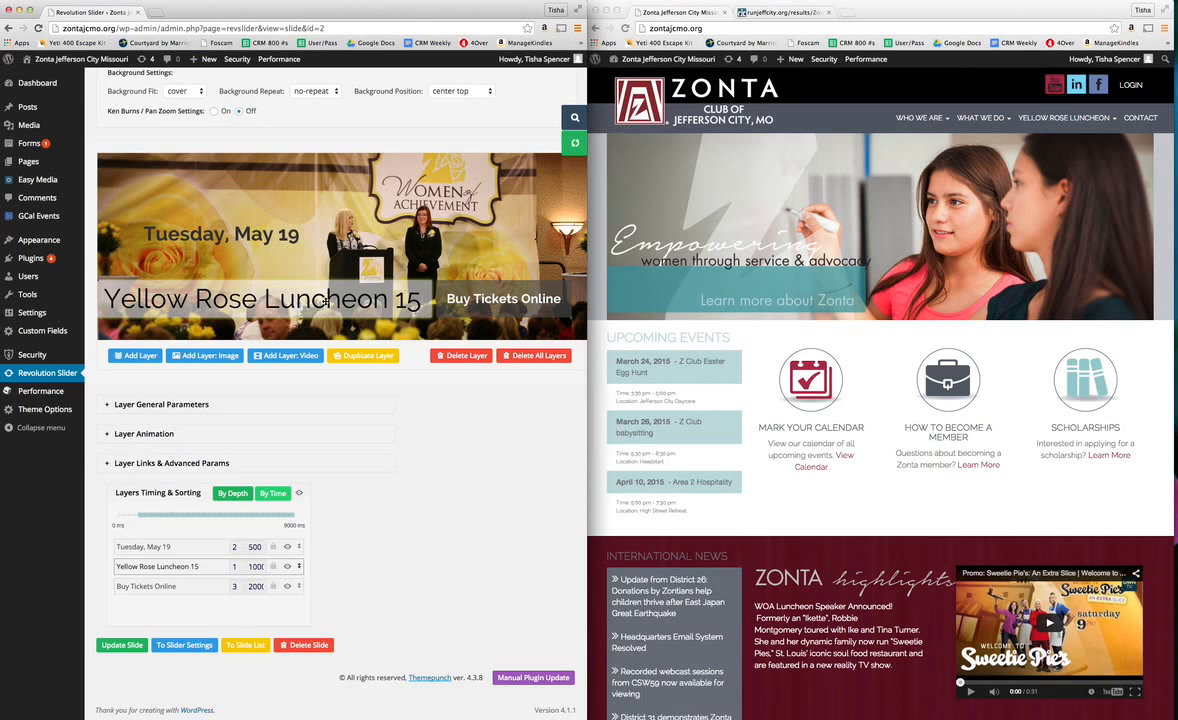
pyautogui.scroll(3, 308, 248)
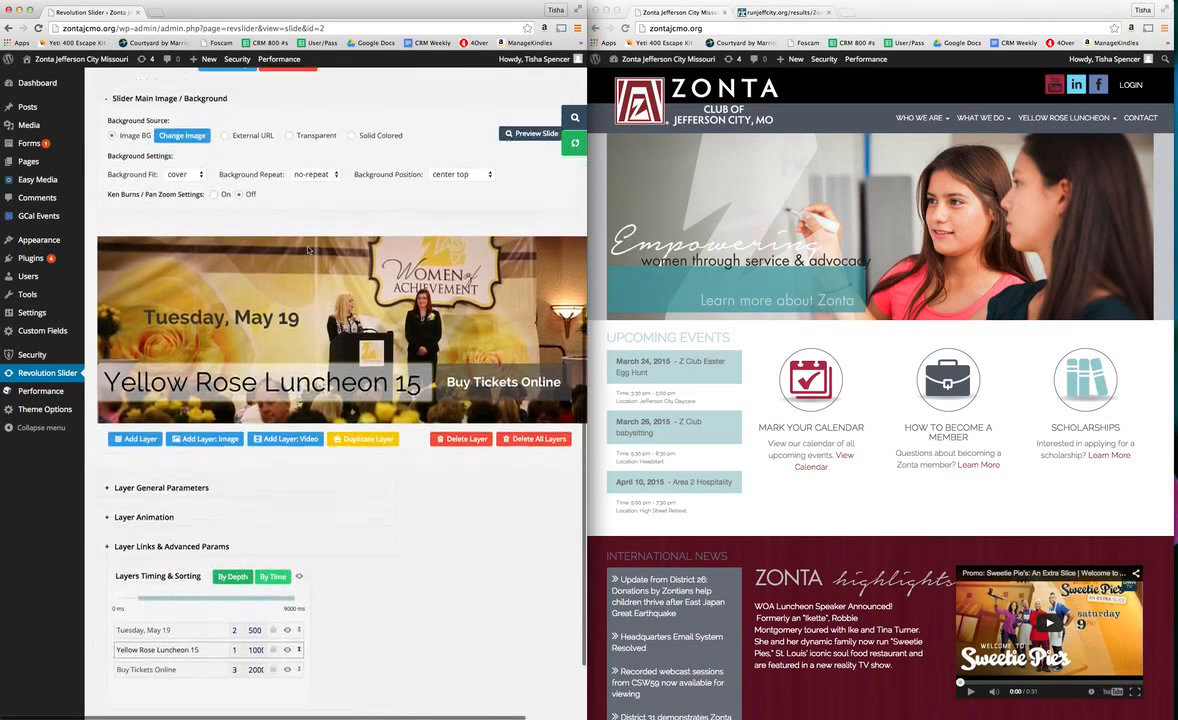